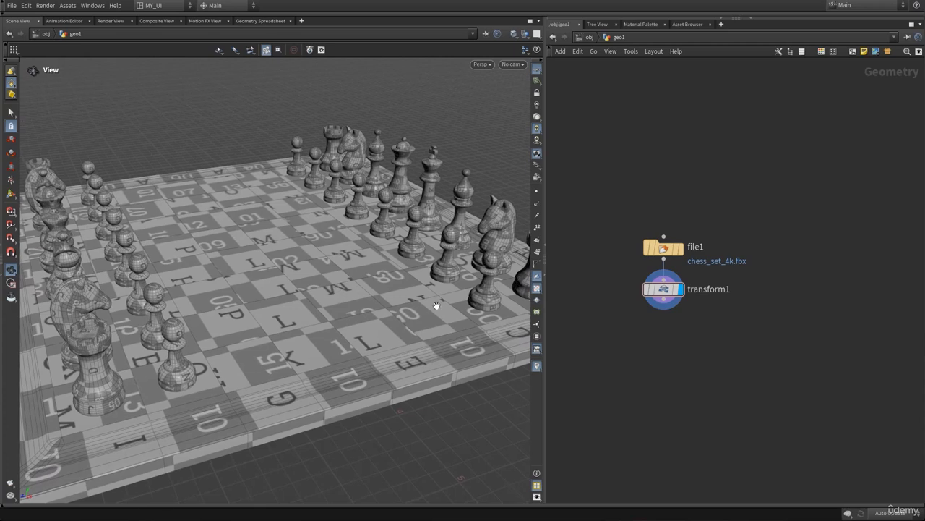
middle_click_drag(697, 351, 690, 321)
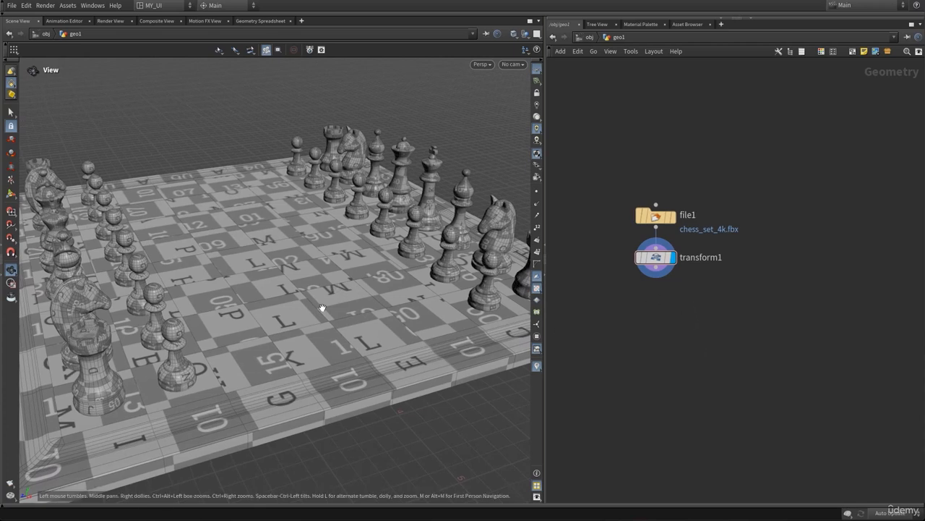
left_click_drag(189, 314, 216, 315)
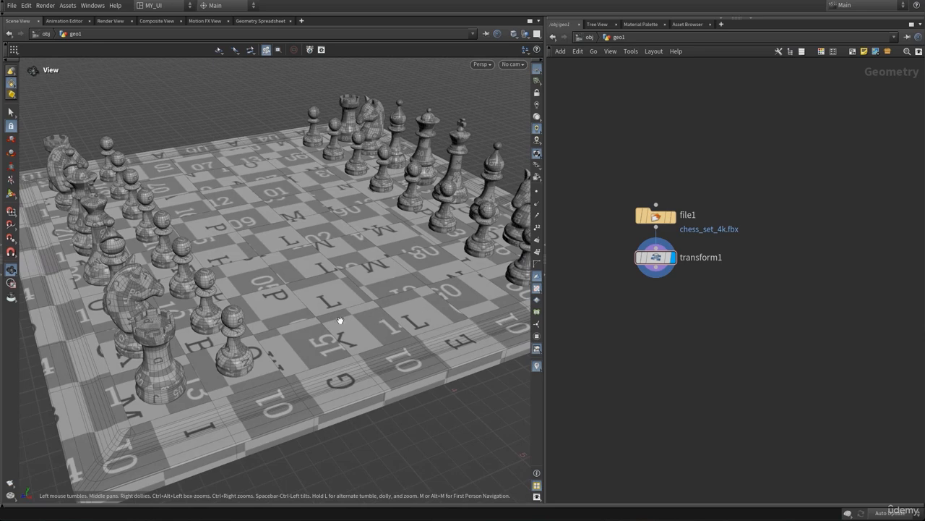
left_click_drag(347, 310, 389, 275)
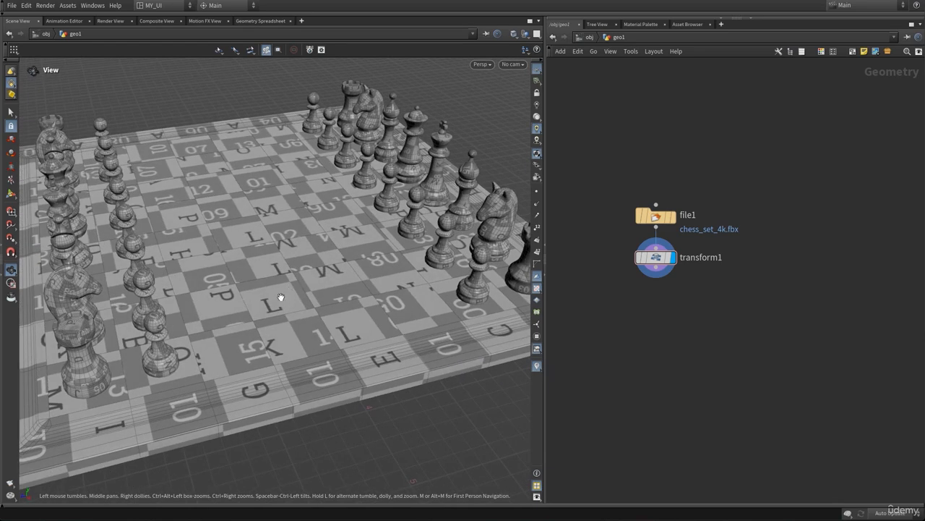
left_click_drag(287, 293, 261, 306)
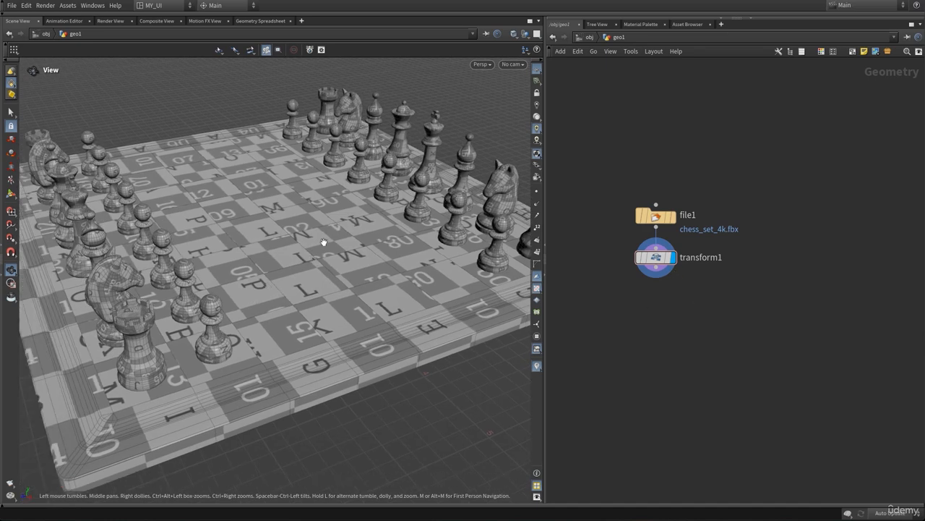
left_click_drag(320, 243, 253, 279)
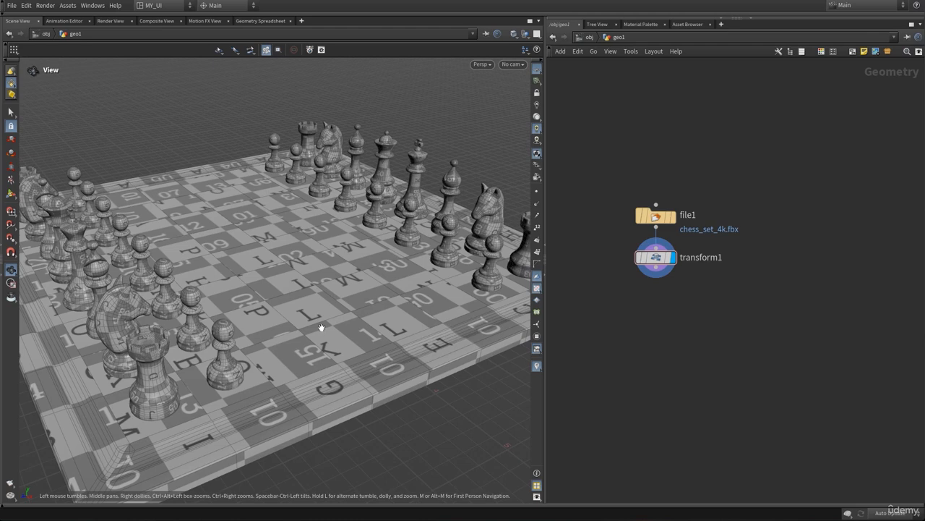
left_click_drag(325, 324, 327, 291)
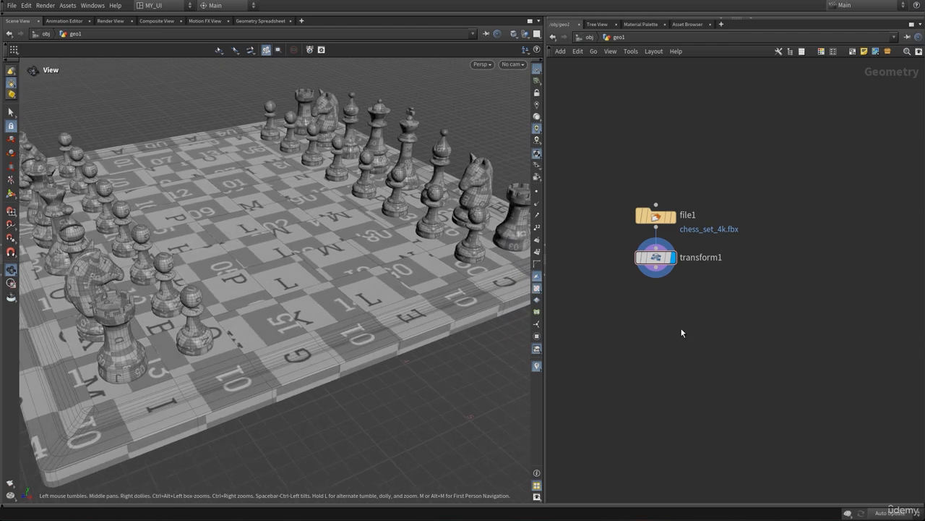
Step: Add a UV Quick Shade node, connect it below transform1, and make it the displayed node
middle_click_drag(730, 325, 695, 303)
key("Tab")
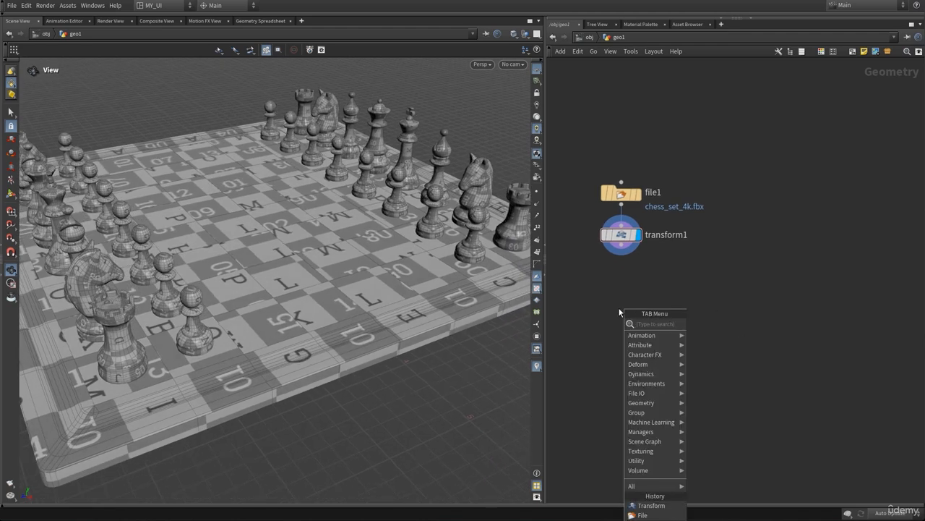
type("uvqui")
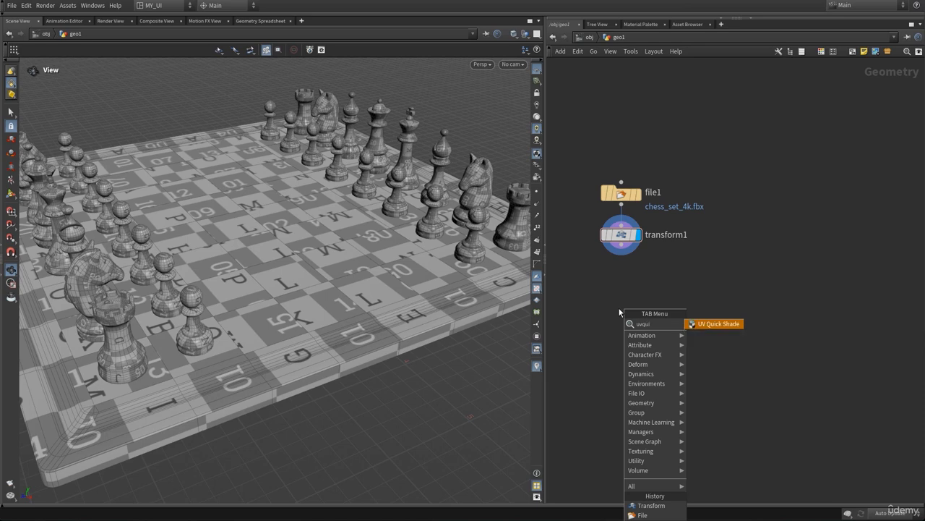
key("Return")
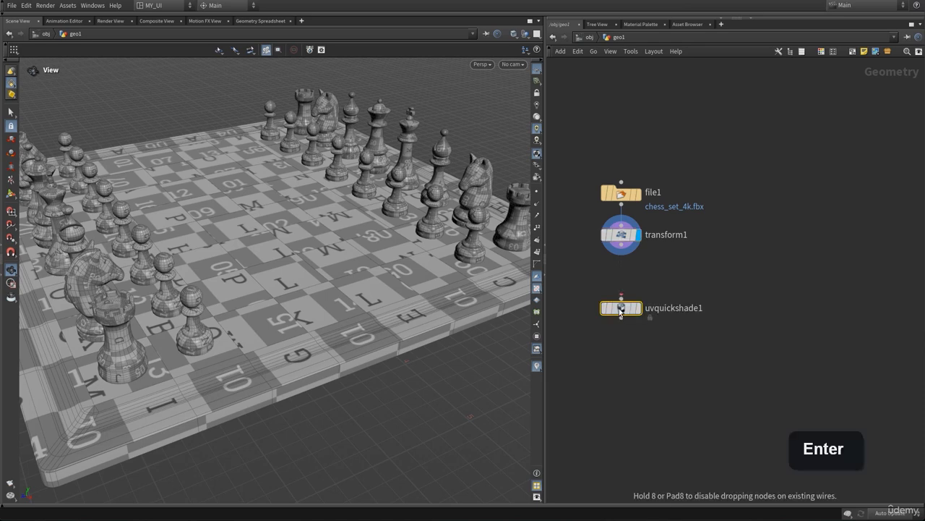
left_click(621, 330)
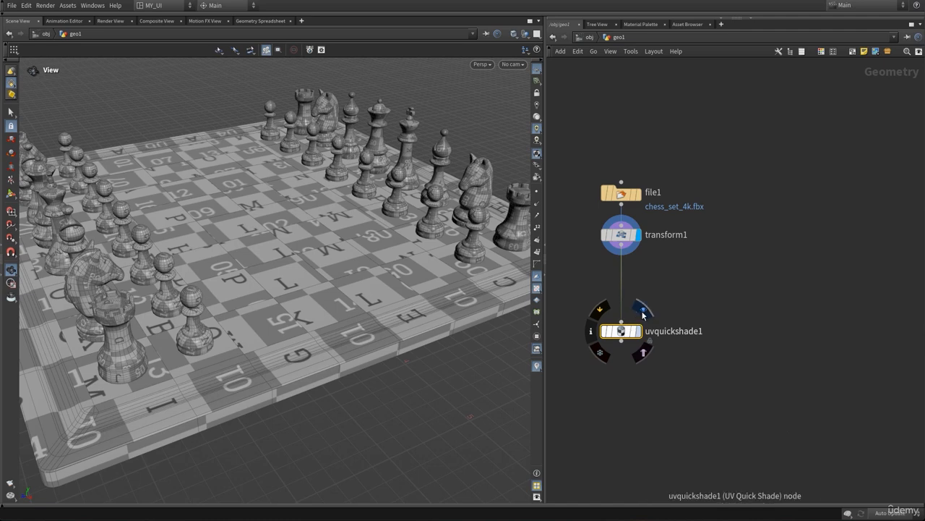
left_click(631, 334)
left_click_drag(631, 333, 632, 311)
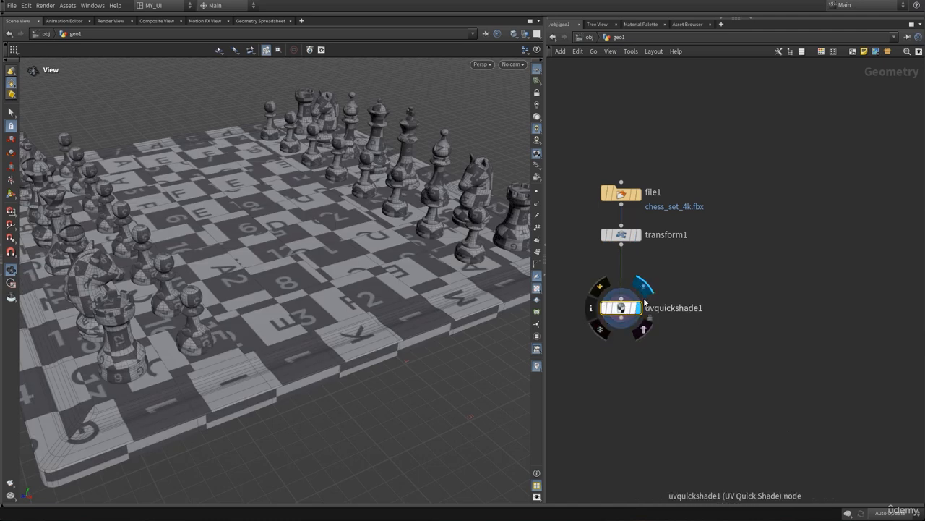
Step: Show the parameters of the uvquickshade1 node
left_click_drag(301, 253, 306, 246)
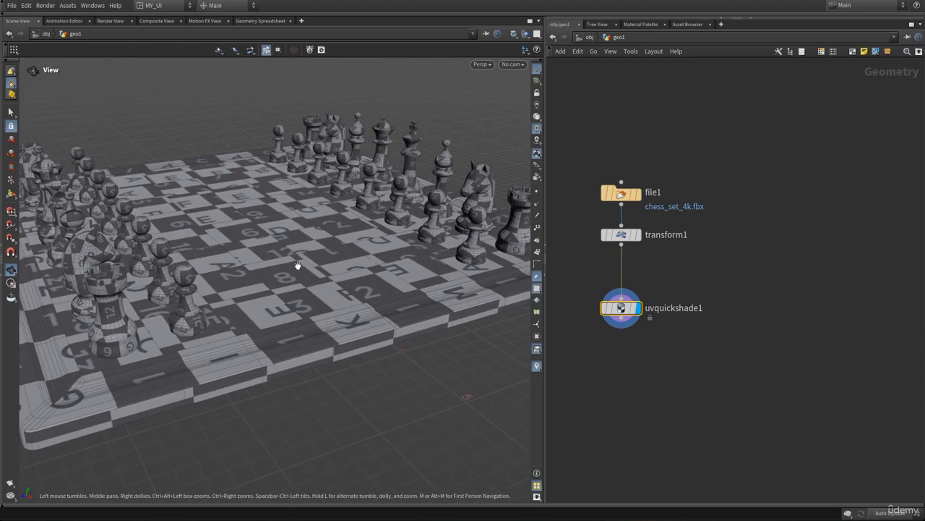
left_click_drag(288, 253, 286, 258)
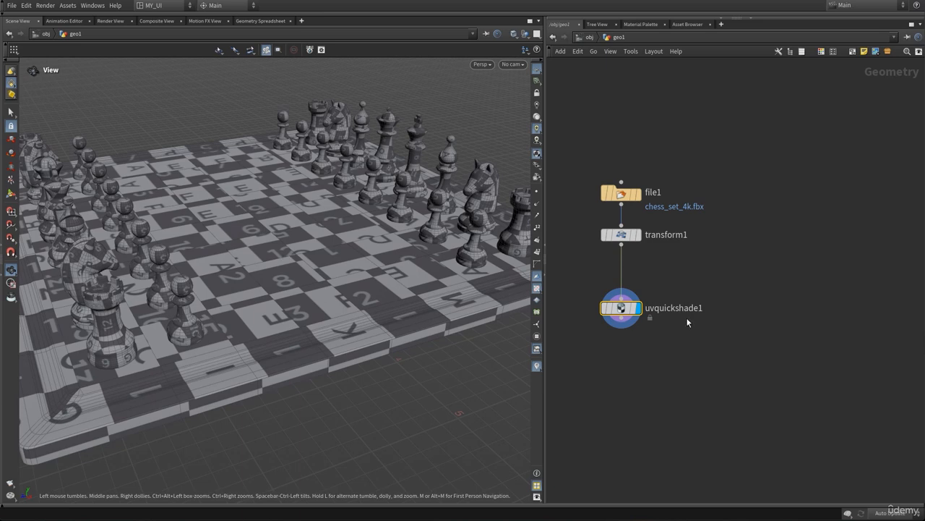
mouse_move(632, 318)
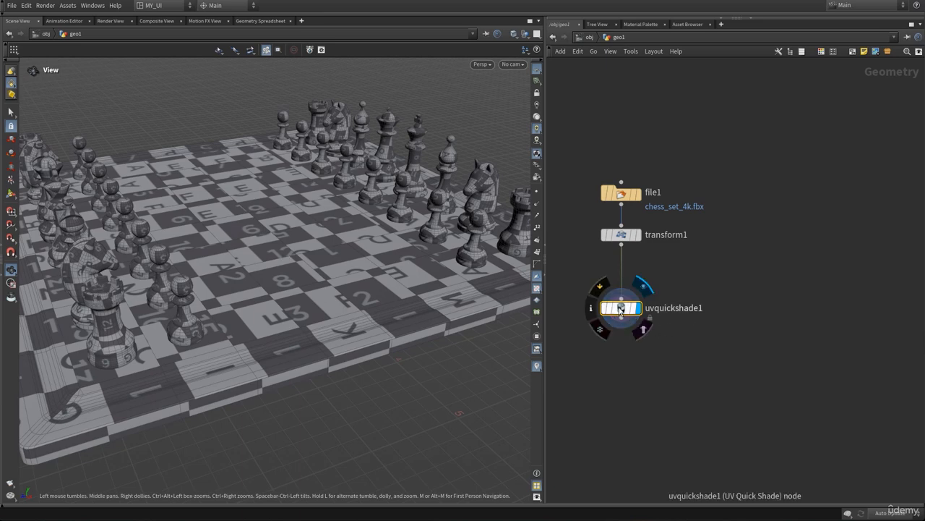
key("p")
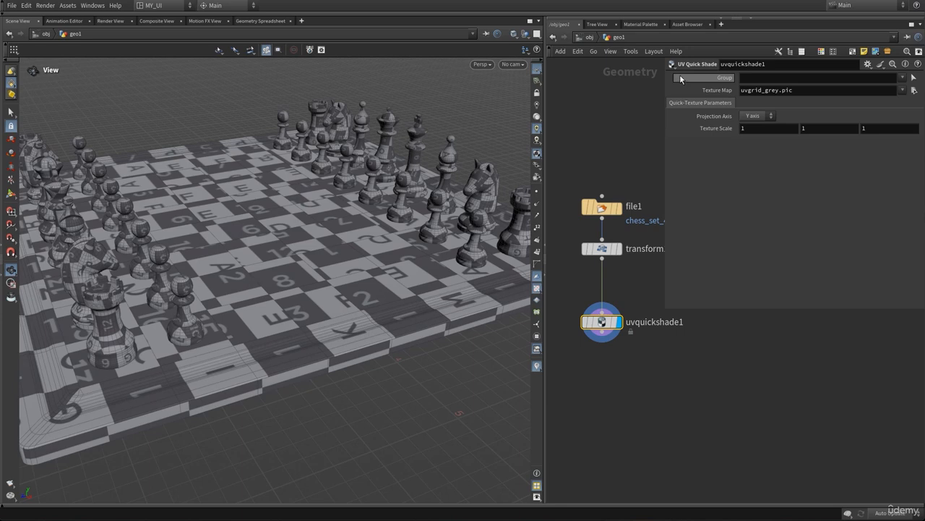
Step: Examine the UV grid shading on the chess set and the Texture Map parameter that drives it
left_click_drag(295, 253, 290, 254)
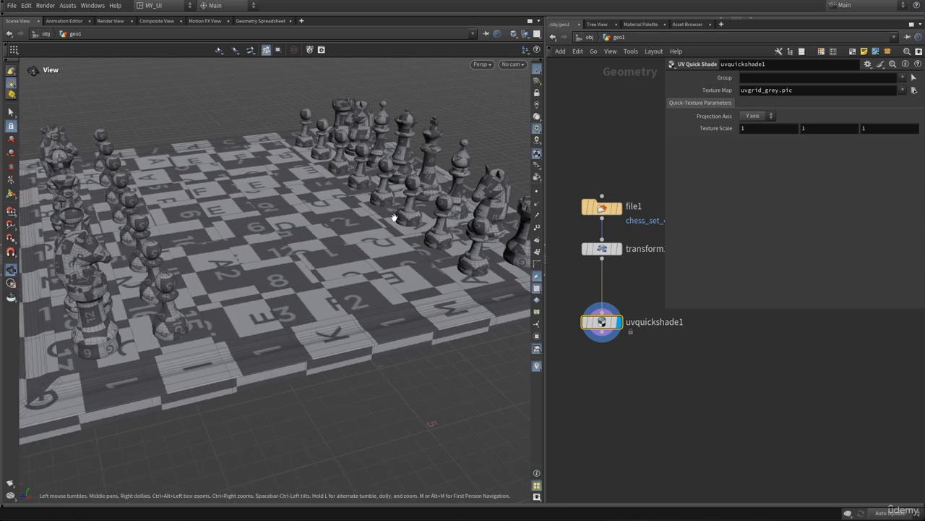
left_click_drag(311, 249, 349, 235)
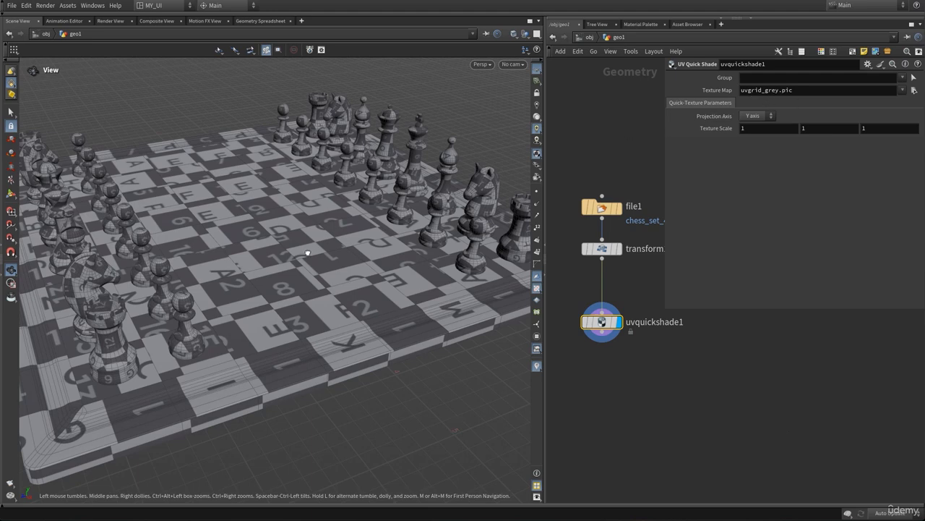
left_click_drag(311, 251, 351, 238)
left_click(831, 91)
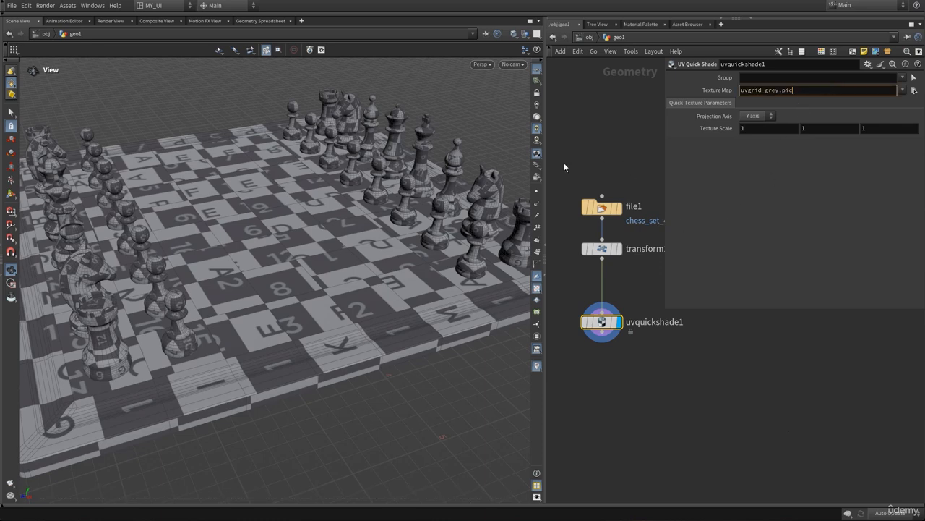
left_click_drag(316, 238, 280, 226)
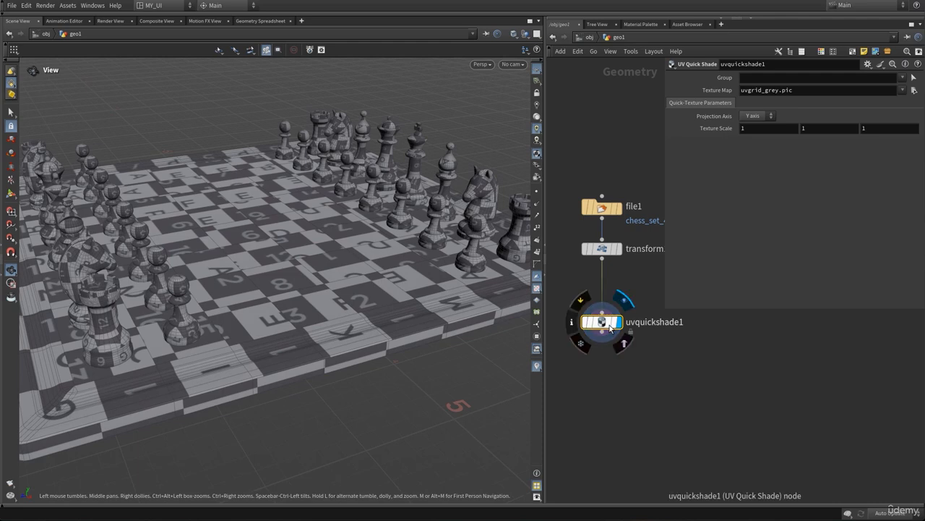
left_click_drag(605, 322, 605, 315)
middle_click_drag(634, 362, 625, 345)
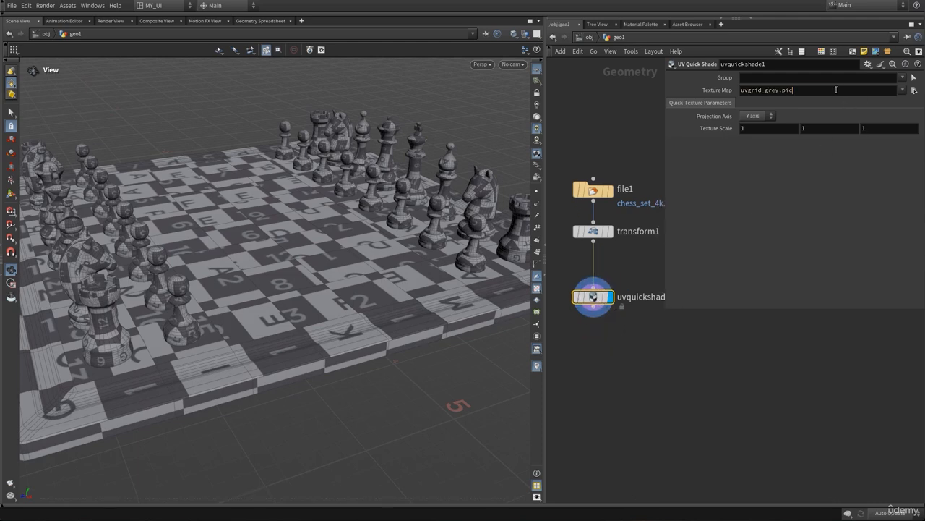
left_click(865, 90)
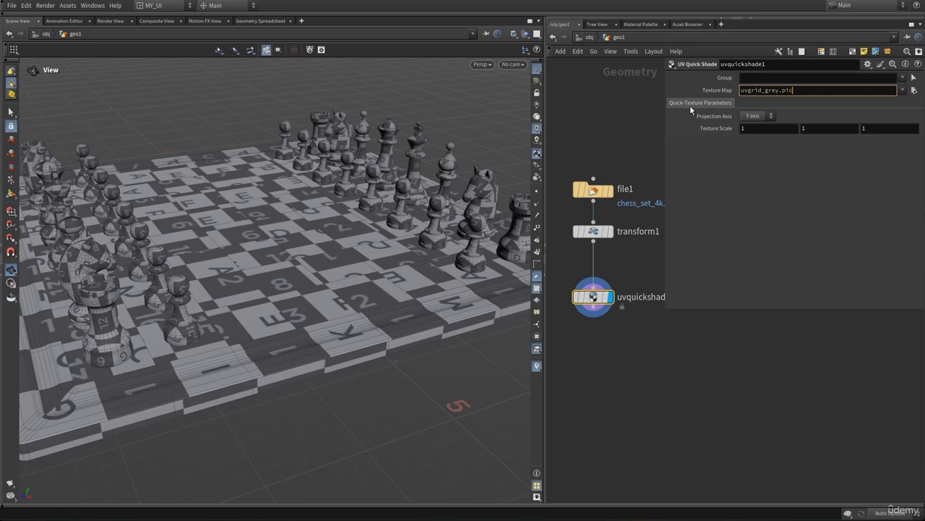
left_click_drag(358, 209, 356, 219)
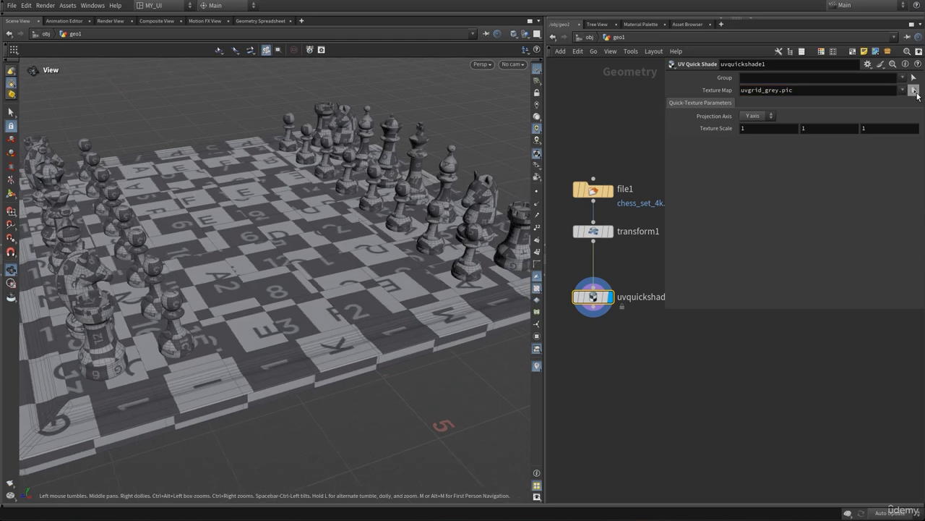
Step: Browse for a Texture Map image in the textures folder inside $HIP/chess_set_4k.fbx
left_click(915, 90)
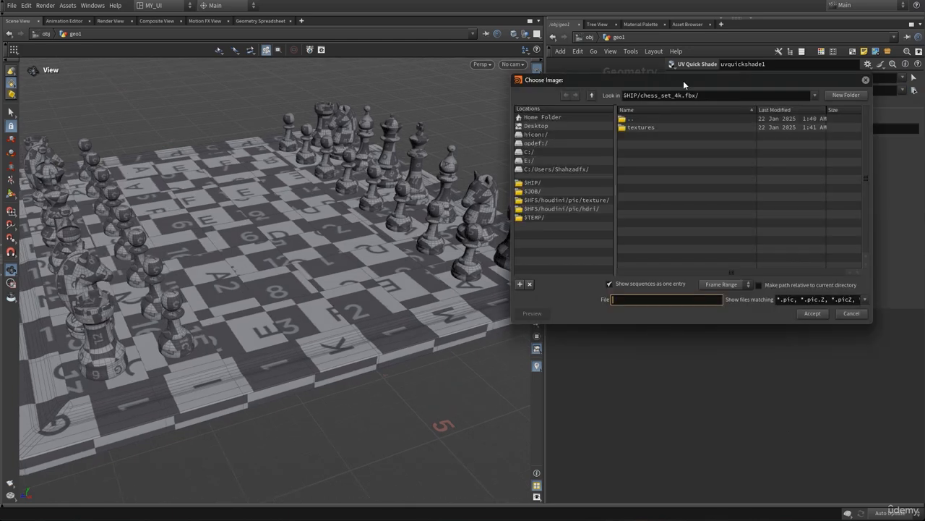
left_click_drag(683, 81, 562, 82)
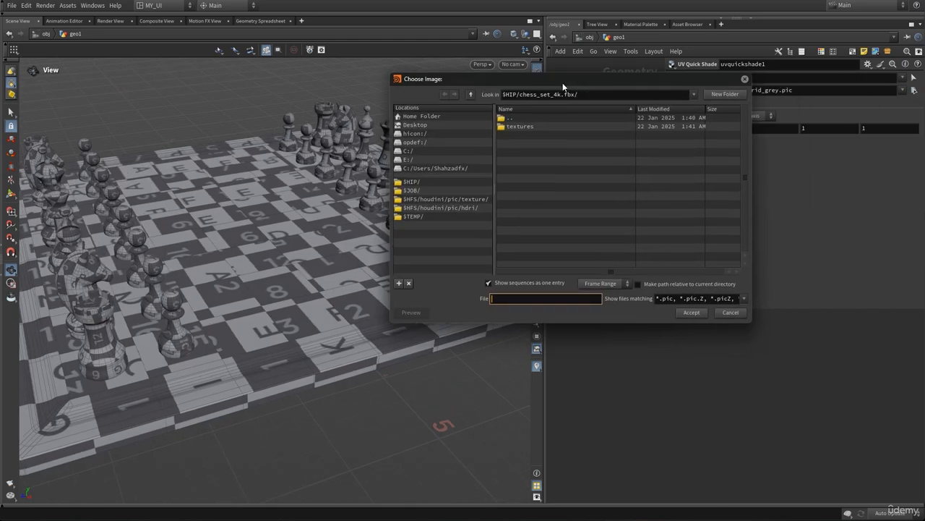
double_click(527, 127)
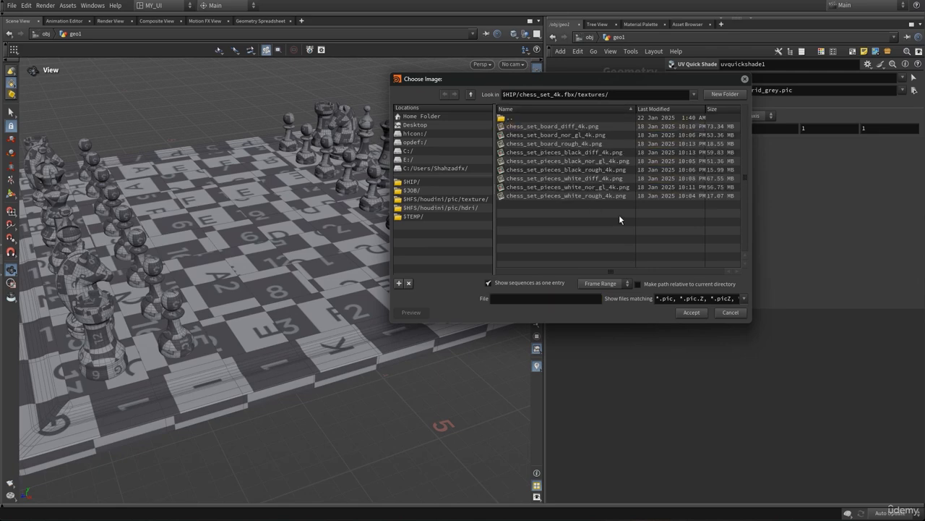
left_click_drag(583, 80, 485, 73)
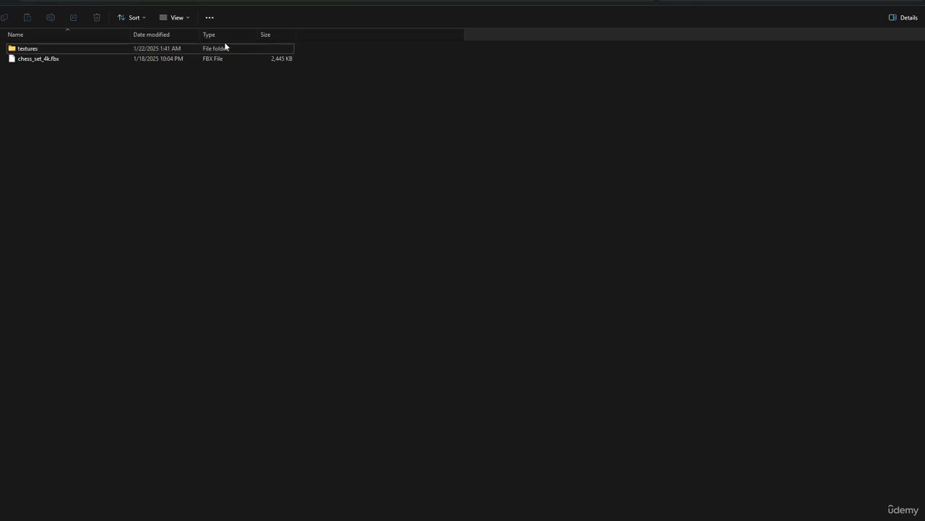
Step: In File Explorer, open the chess set's textures folder and examine the board's diffuse, normal and roughness maps
double_click(36, 48)
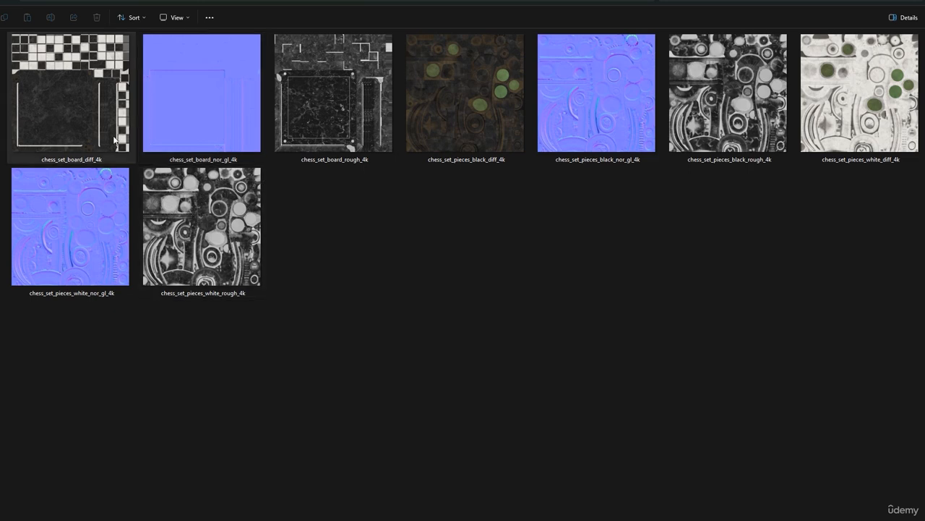
mouse_move(82, 119)
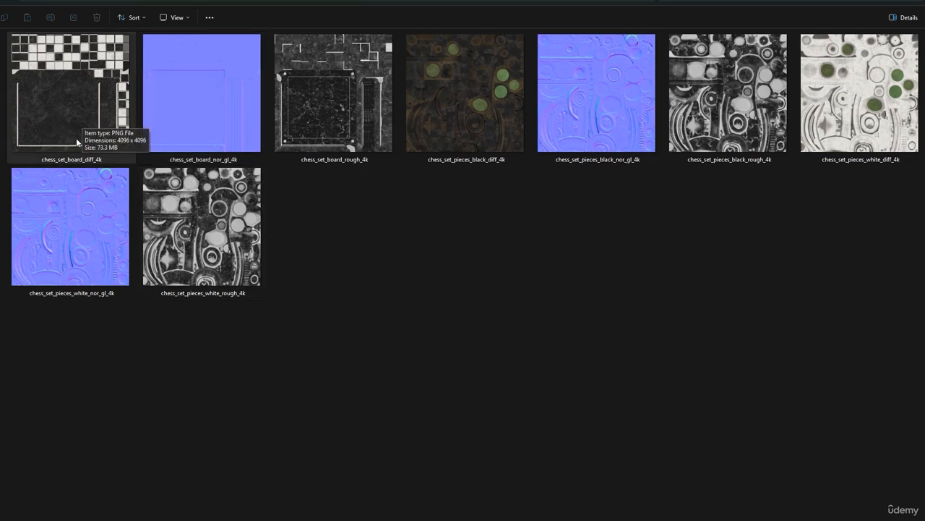
left_click(84, 94)
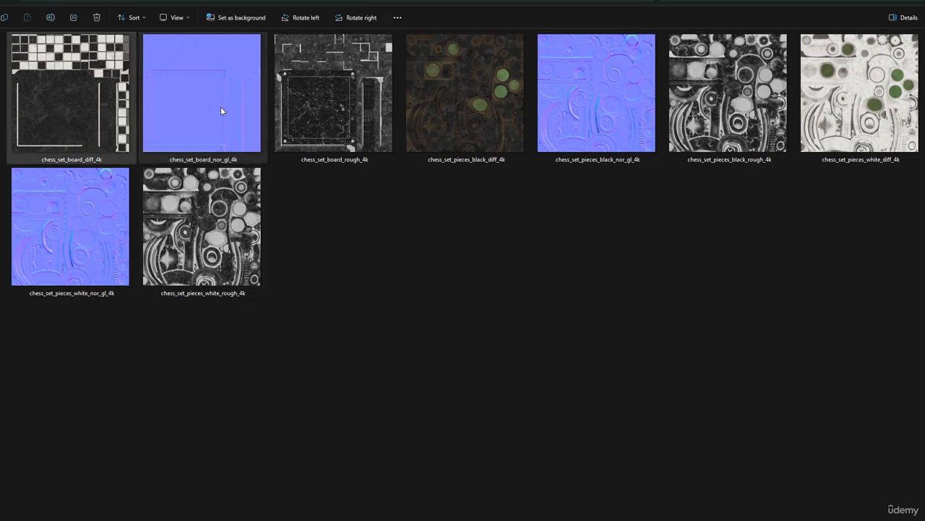
left_click(199, 136)
left_click(343, 141)
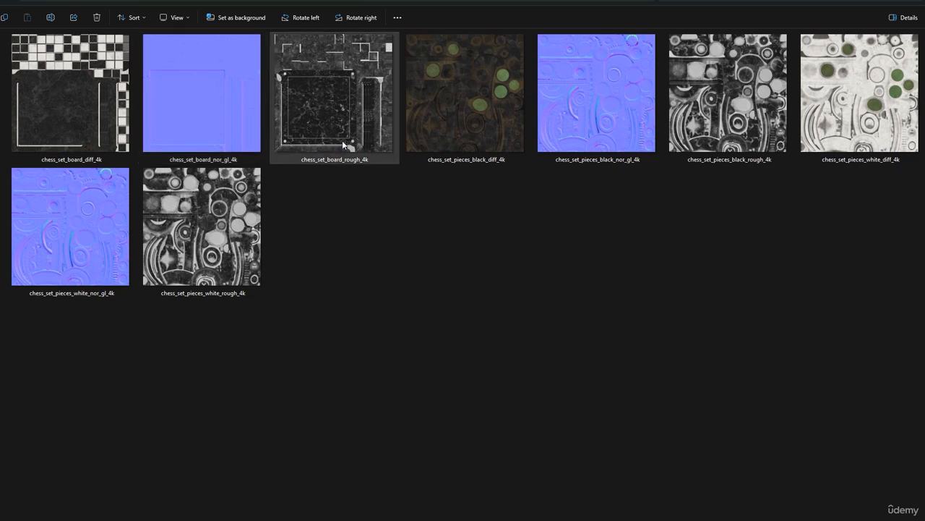
left_click(363, 210)
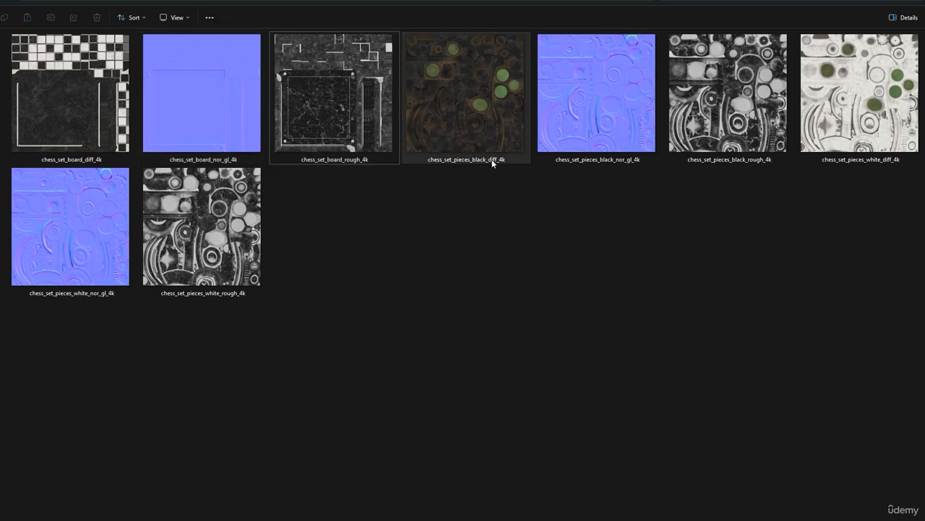
Step: Examine the diffuse, normal and roughness maps of the black pieces and the white pieces' diffuse map
mouse_move(448, 167)
left_click(470, 134)
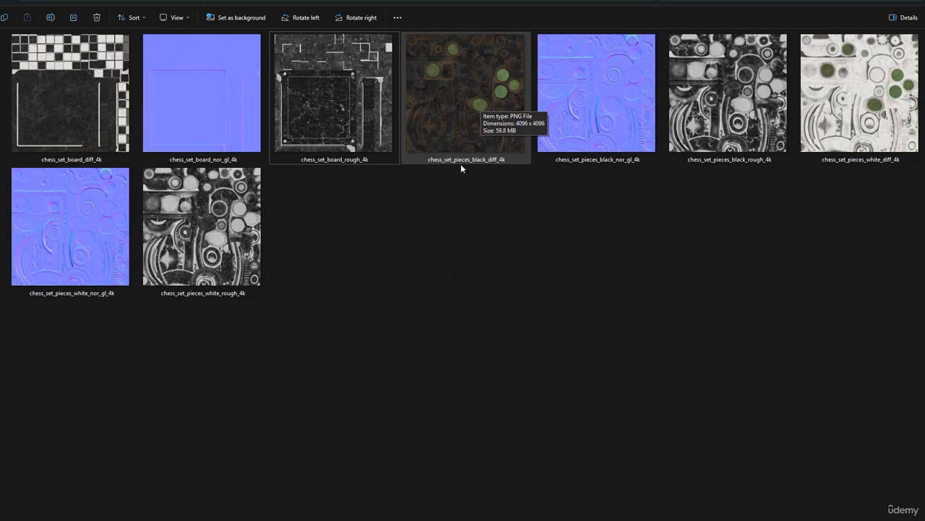
left_click_drag(587, 208, 600, 120)
left_click_drag(724, 212, 732, 172)
mouse_move(865, 206)
left_mouse_down()
mouse_move(868, 120)
mouse_move(868, 205)
left_mouse_up()
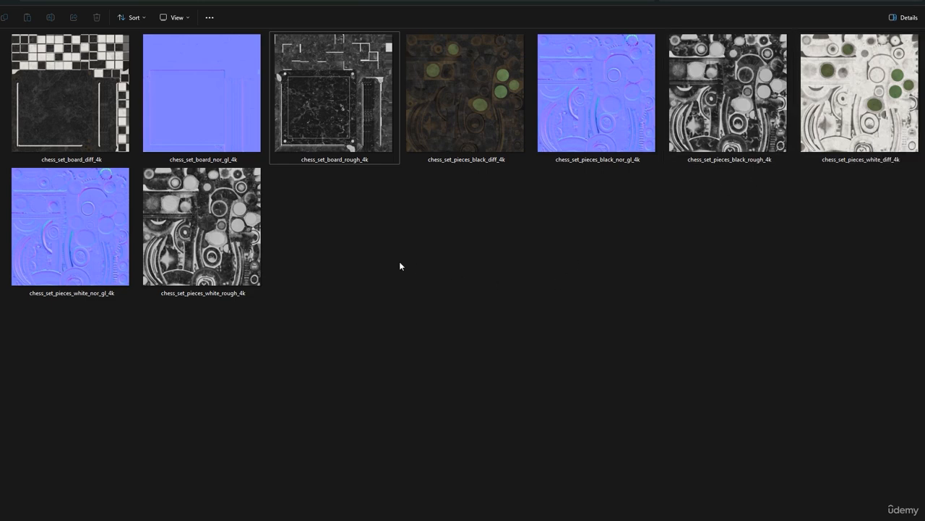
left_click(850, 121)
Step: Review the chessboard's texture maps again, from chess_set_board_diff_4k through chess_set_board_rough_4k
left_click(67, 130)
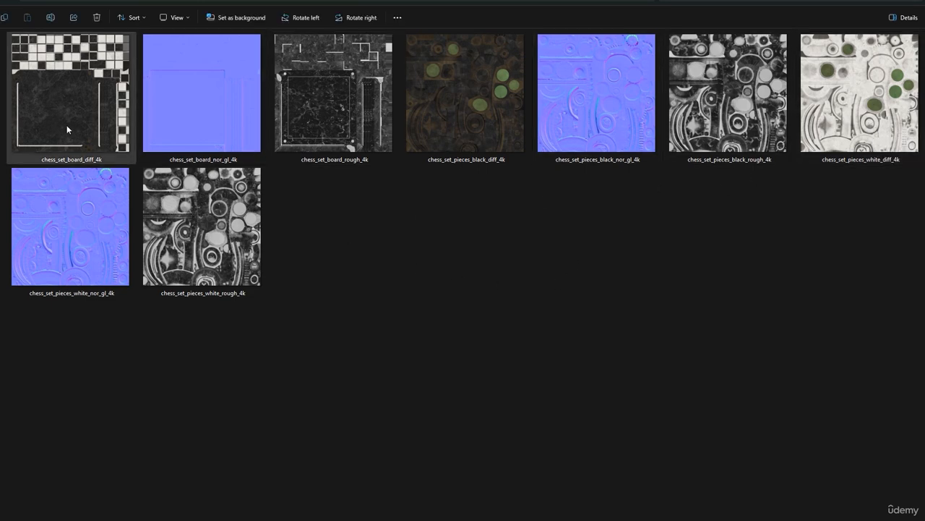
left_click(406, 209)
left_click(115, 130)
left_click(304, 113)
left_click(450, 217)
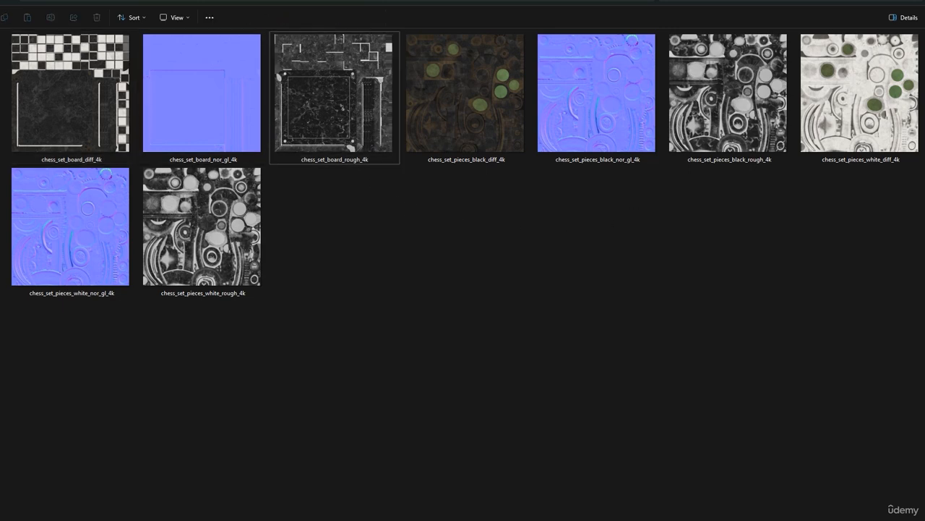
Step: Switch back to Houdini and set uvquickshade1's Texture Map to chess_set_board_diff_4k.png, checking the texture on the board and pieces
key("alt+Tab")
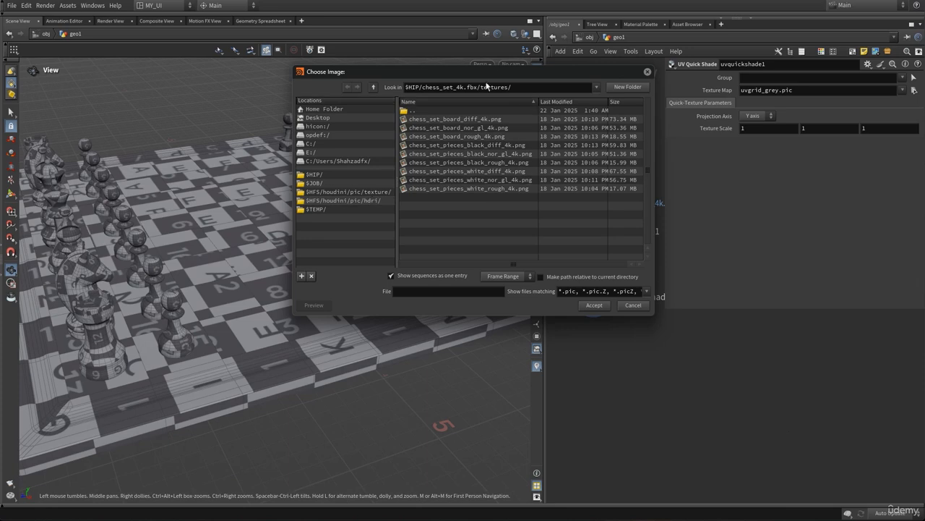
left_click_drag(491, 74, 465, 95)
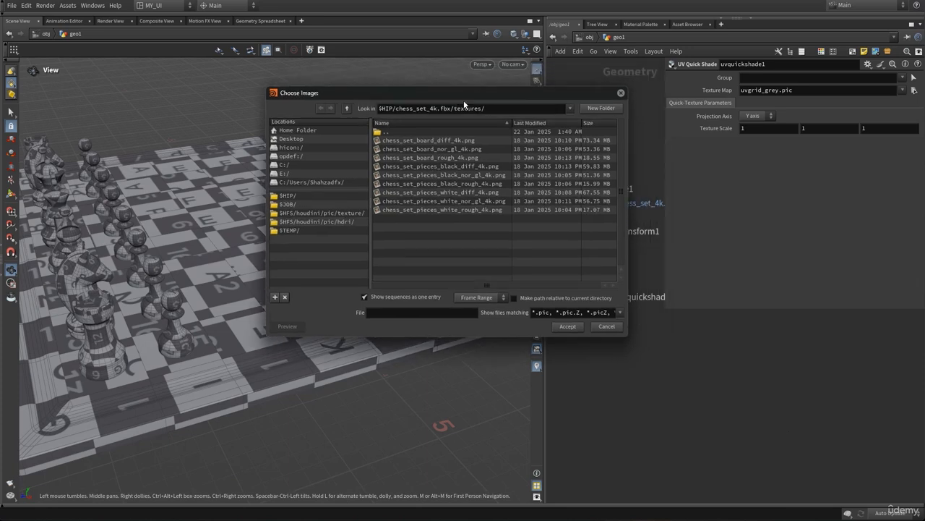
left_click(426, 141)
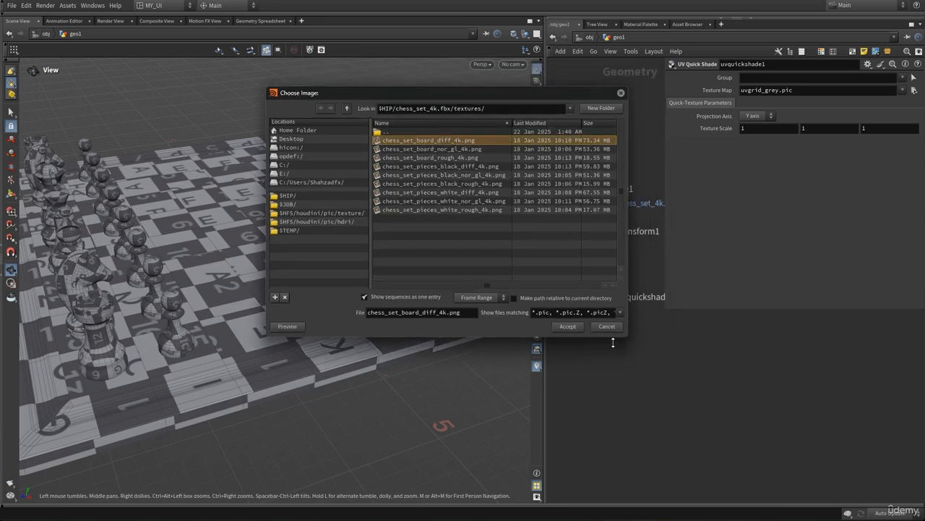
left_click(568, 326)
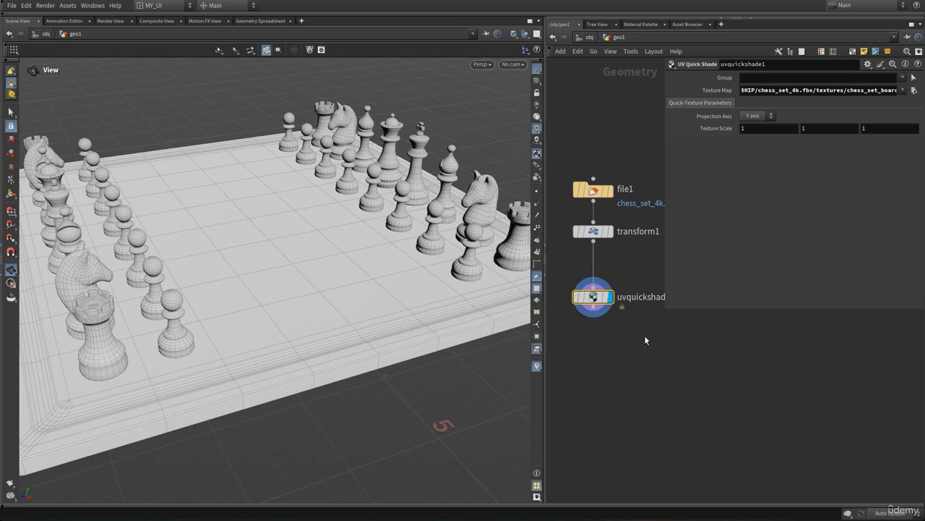
key("p")
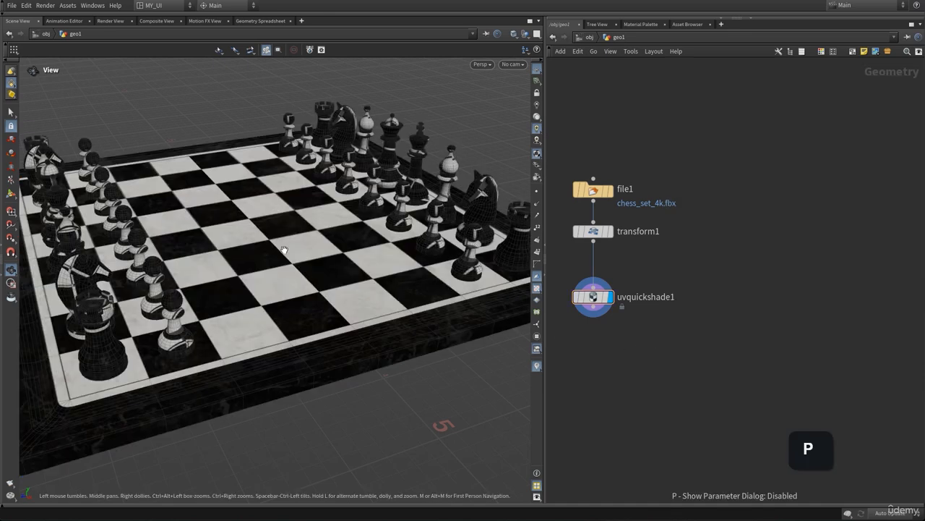
left_click_drag(268, 251, 263, 258)
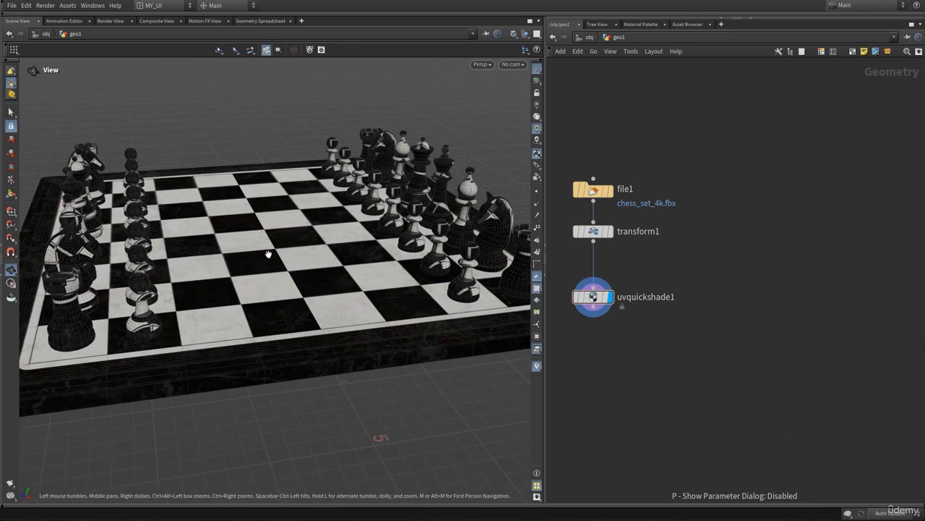
left_click_drag(326, 283, 358, 259)
left_click_drag(329, 297, 354, 284)
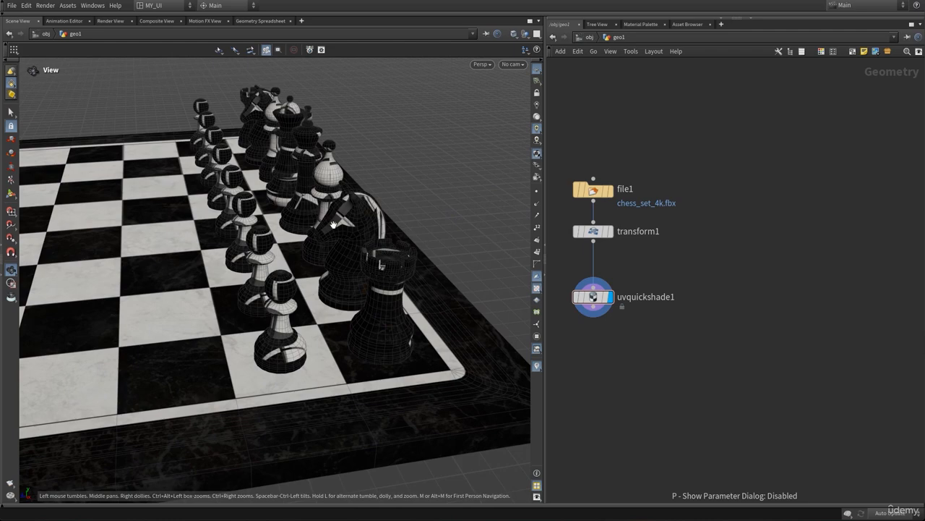
left_click_drag(324, 237, 311, 275)
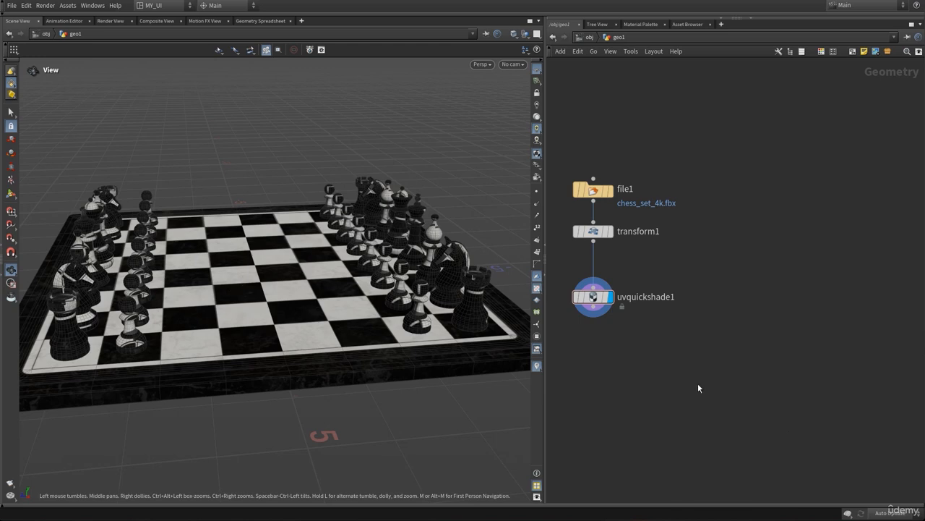
Step: Move uvquickshade1 further below transform1, detach its input wire, and reconnect it to transform1's output
middle_click_drag(699, 386, 712, 346)
left_click_drag(608, 258, 616, 308)
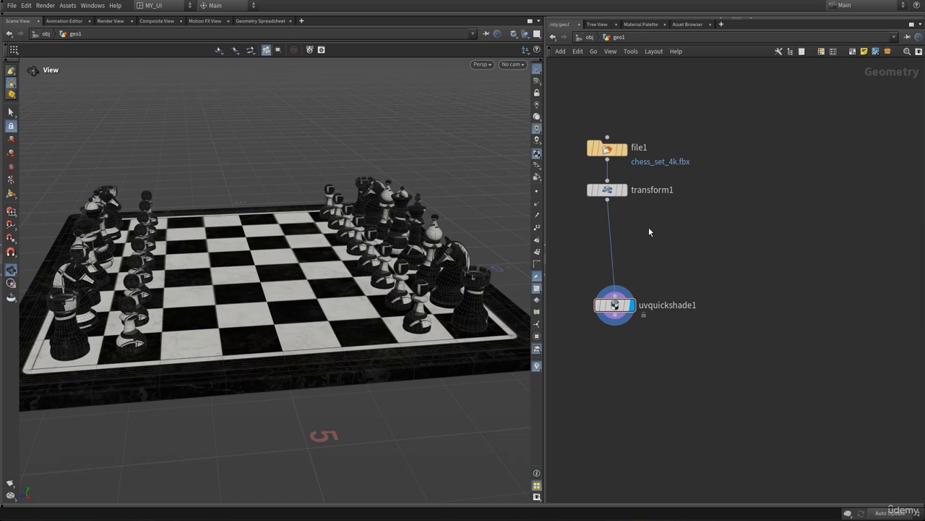
left_click(616, 295)
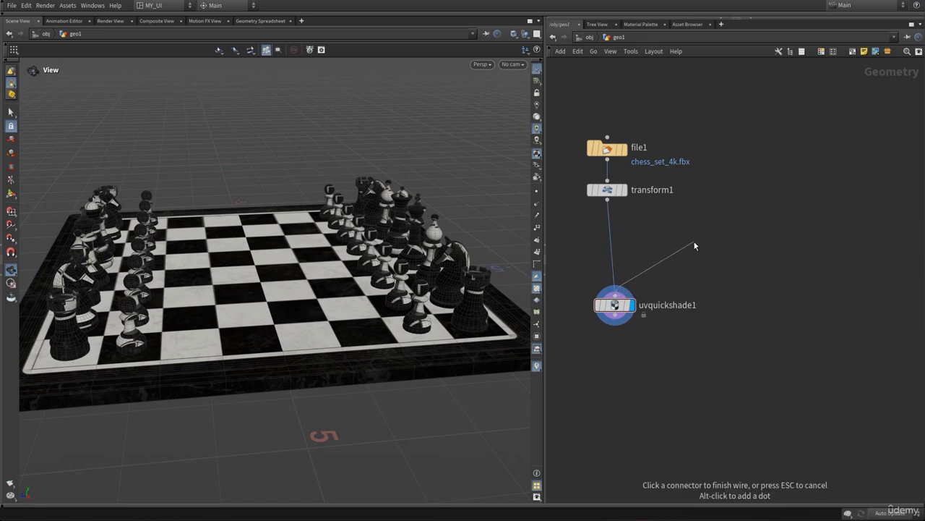
left_click(694, 247)
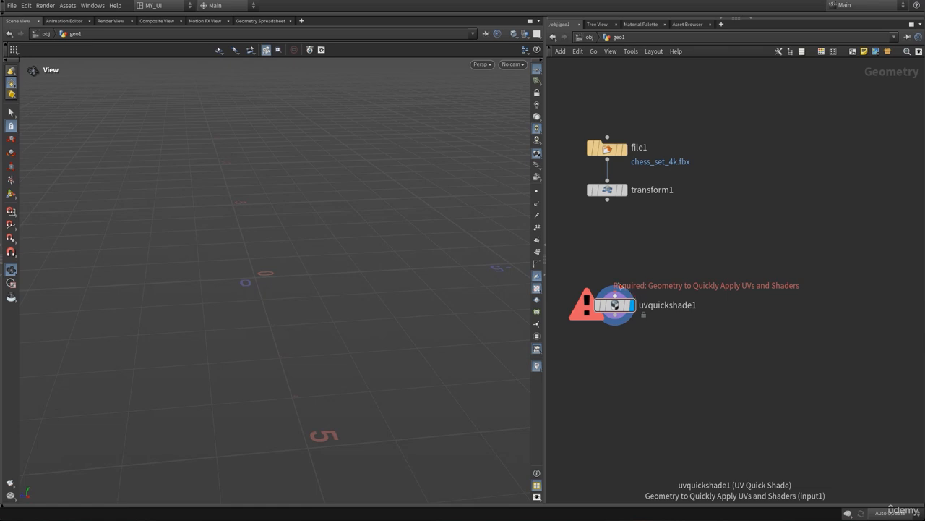
left_click(607, 201)
left_click(615, 293)
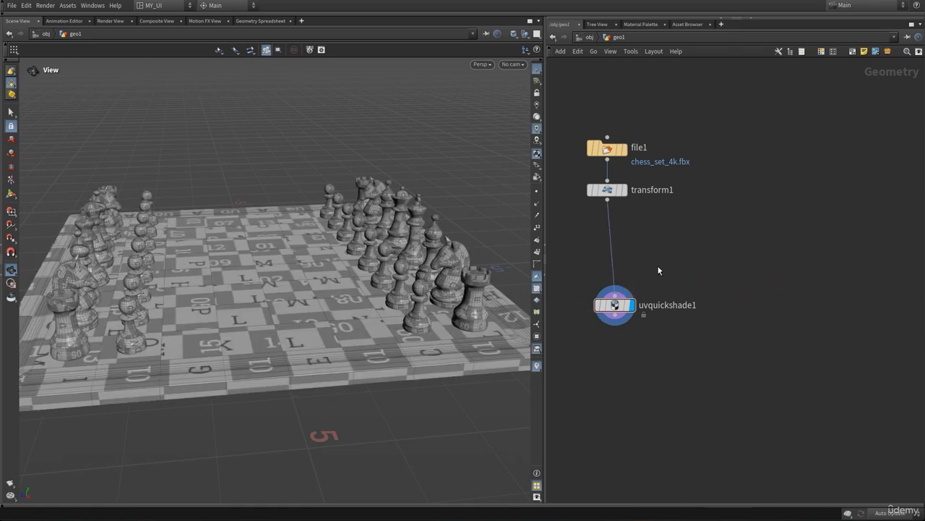
Step: Cut the wire between transform1 and uvquickshade1, and move uvquickshade1 aside in the network
key("y")
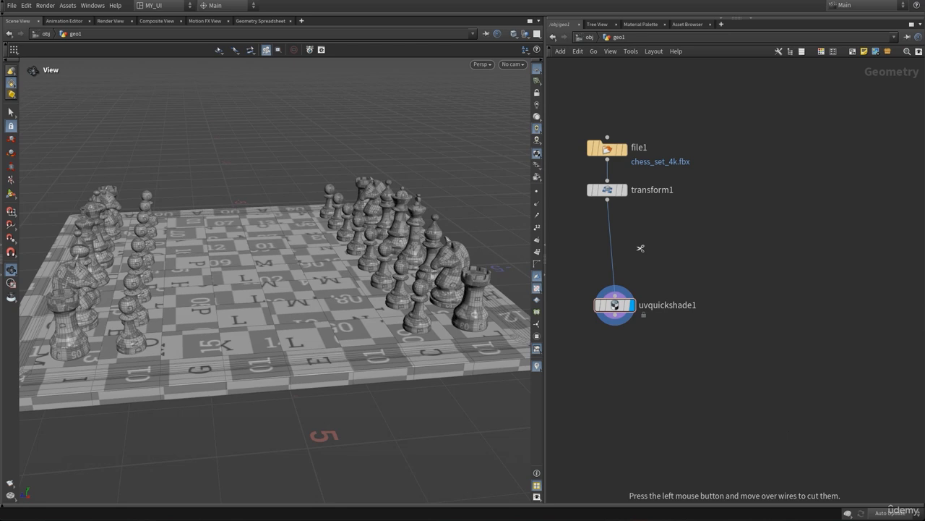
left_click_drag(642, 235, 585, 273)
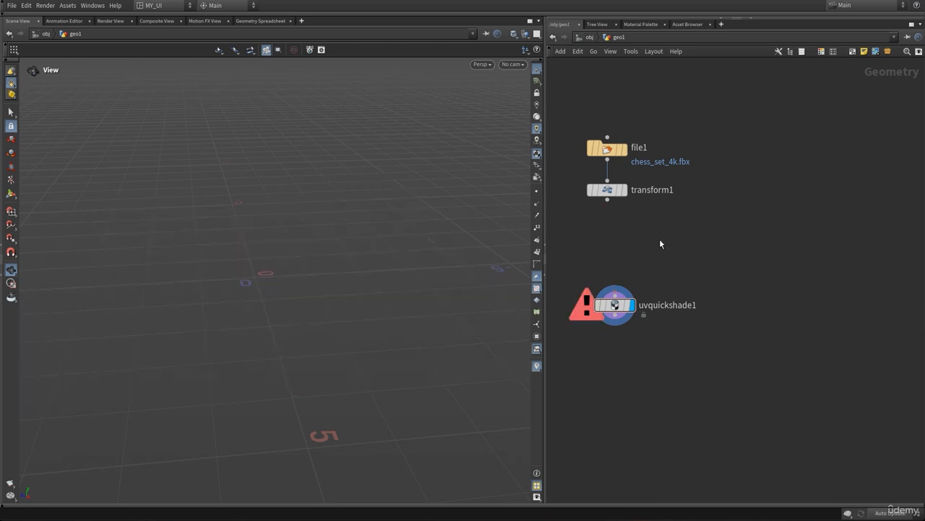
left_click_drag(630, 305, 751, 274)
Step: Set the display flag on transform1 to show the chess set in the viewport
middle_click_drag(593, 285, 611, 310)
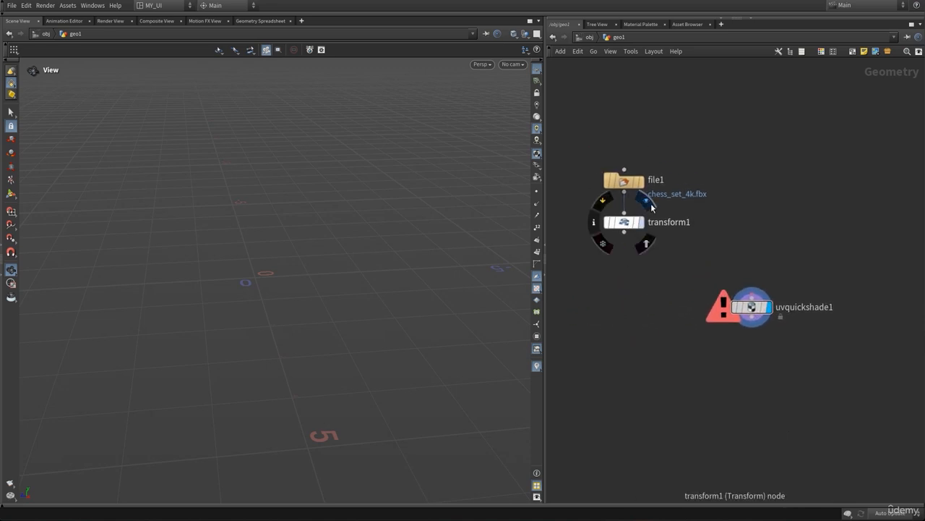
left_click(649, 204)
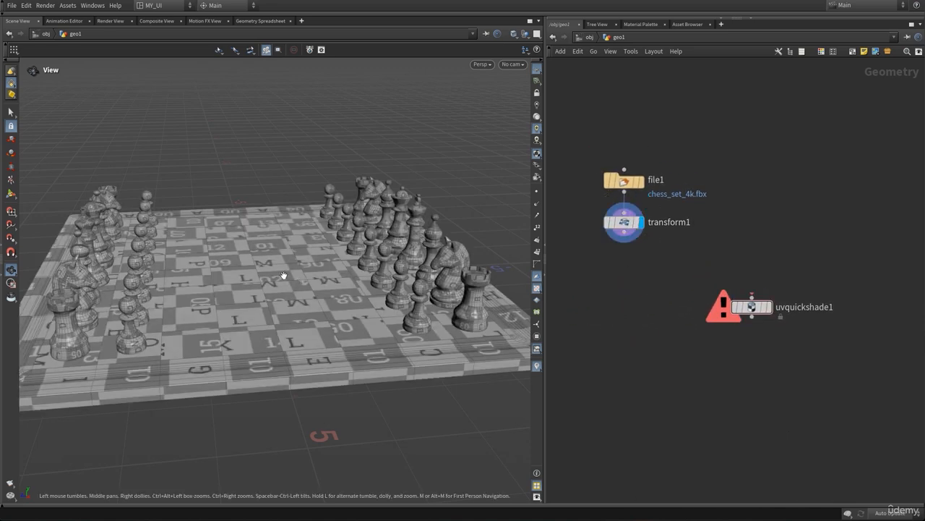
left_click_drag(283, 275, 256, 279)
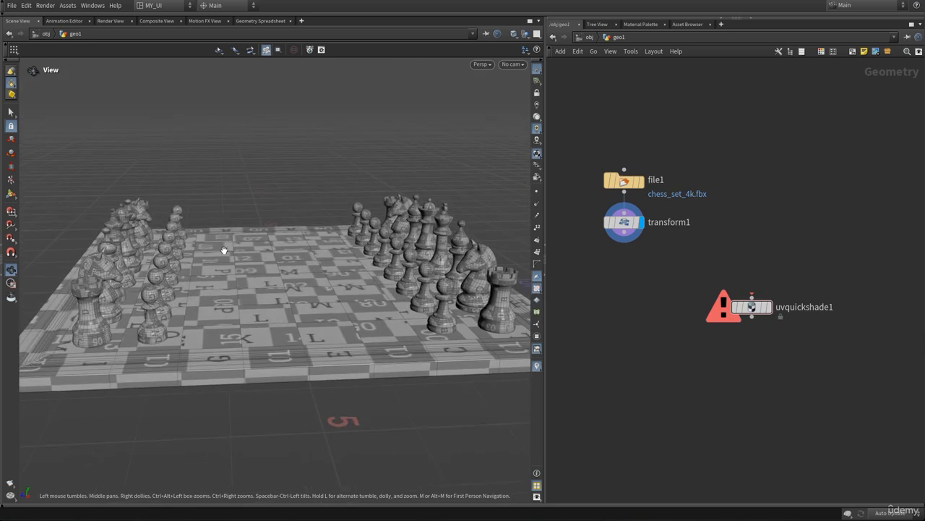
Step: Activate the Select tool and pick individual square faces around the middle of the chessboard one after another
left_click(10, 115)
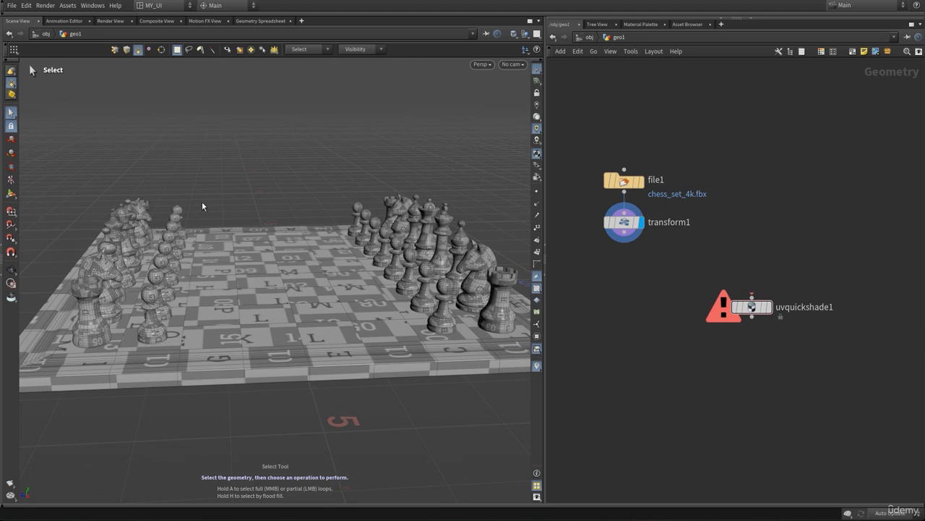
left_click(264, 296)
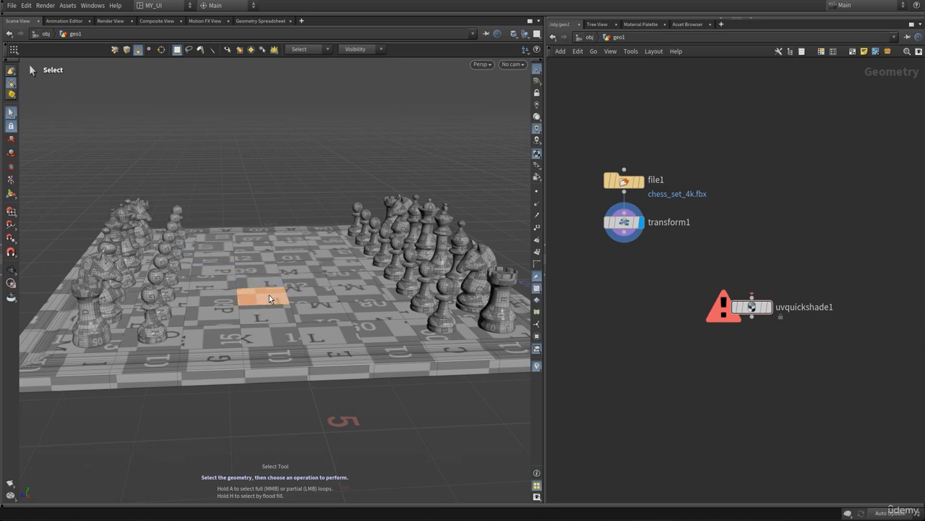
left_click(299, 272)
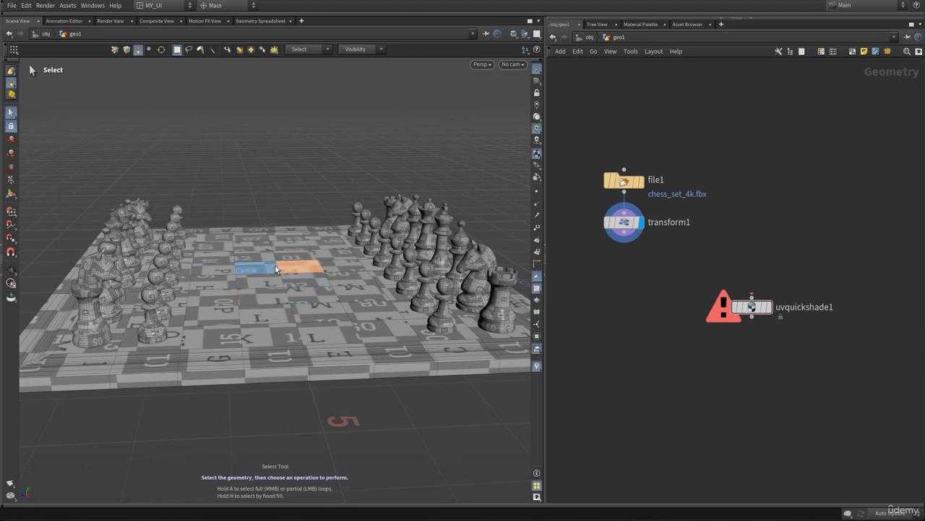
left_click(263, 311)
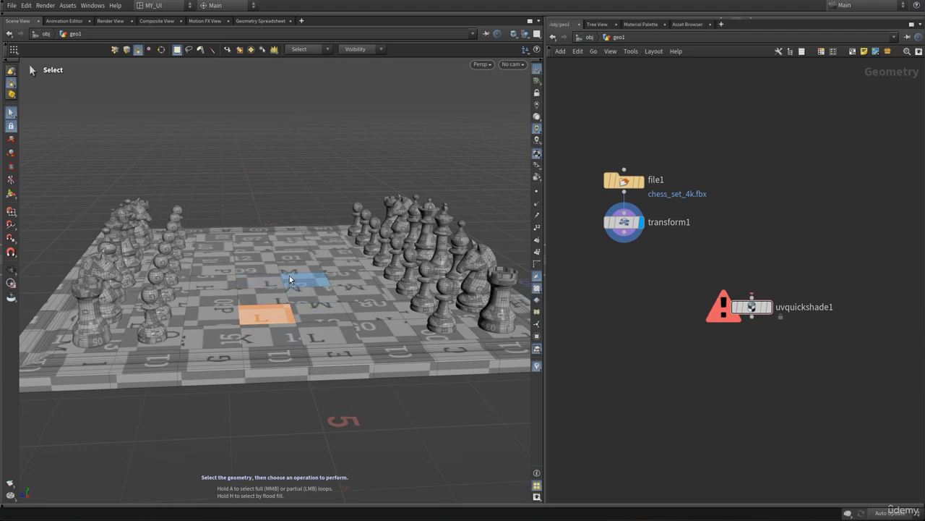
left_click(304, 279)
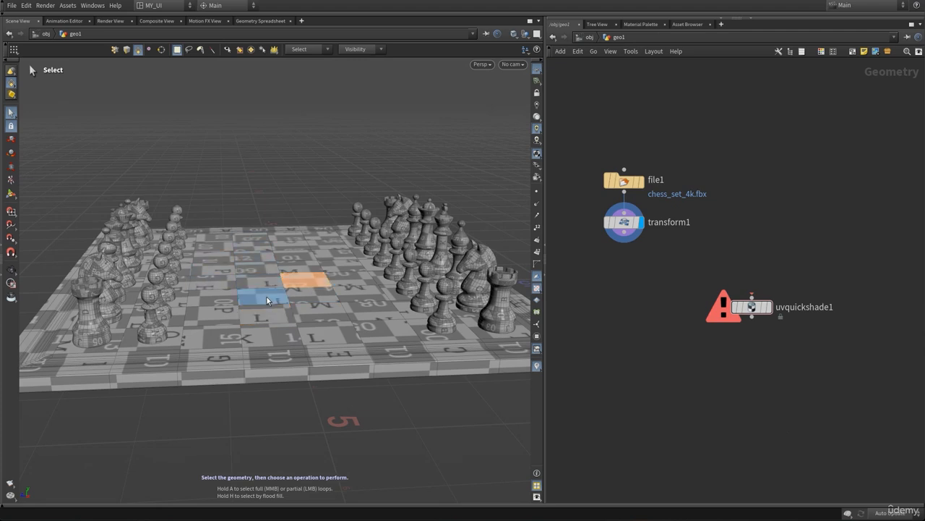
left_click(262, 297)
left_click(219, 284)
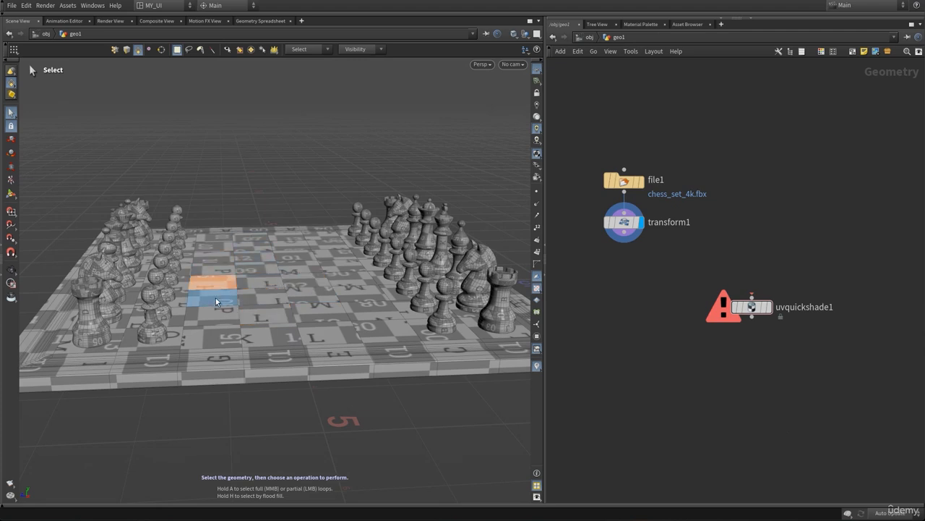
left_click(305, 300)
left_click(263, 296)
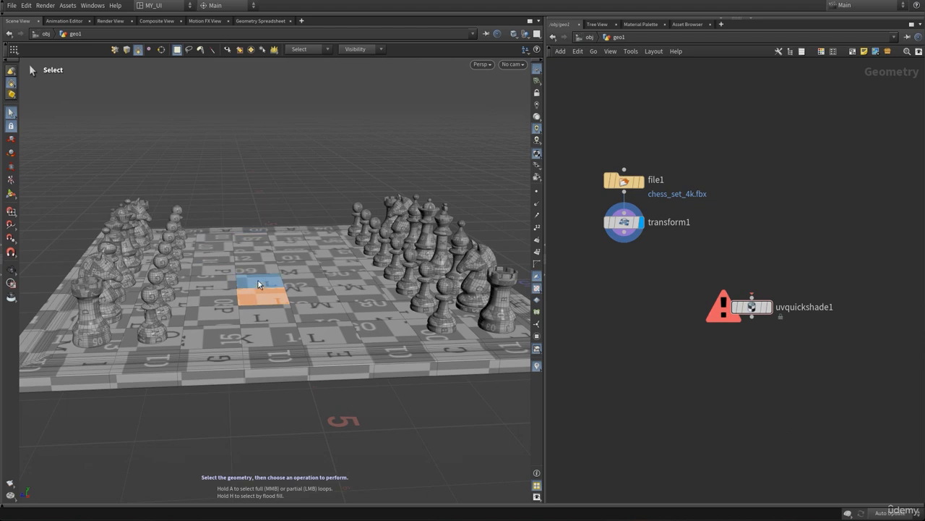
Step: Change the selection type to edges, box-select edges along the board's middle columns, and clear the selection
left_click(125, 55)
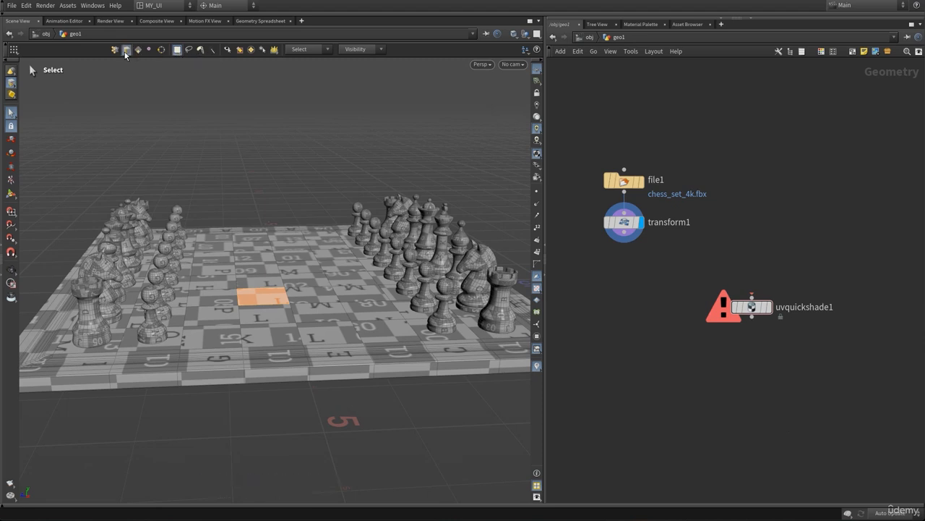
left_click_drag(264, 264, 276, 369)
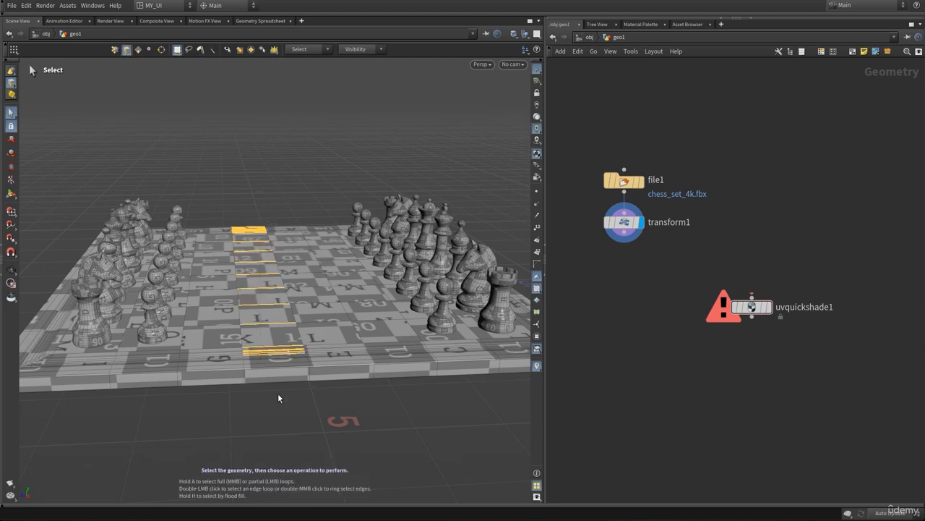
left_click_drag(350, 419, 293, 195)
left_click_drag(199, 209, 293, 338)
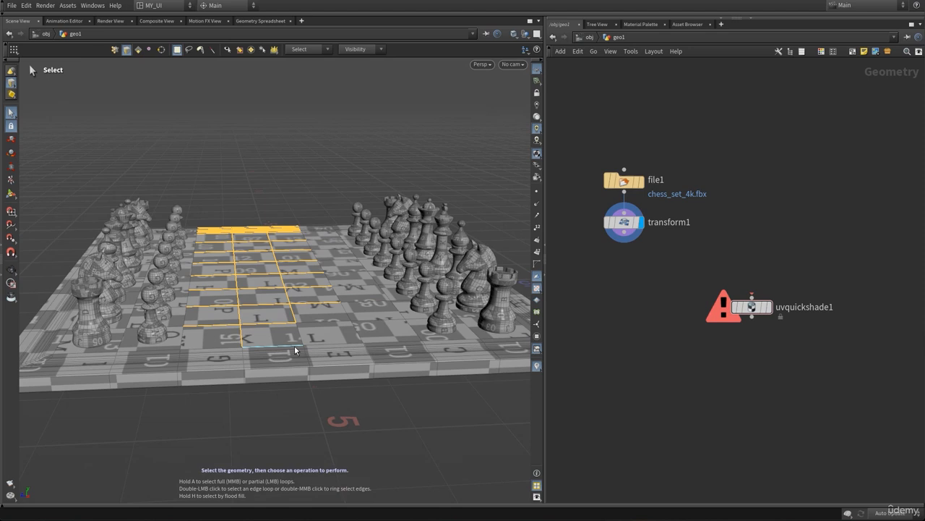
left_click(258, 138)
Step: Change the selection type to points, box-select points across the middle of the board, and clear the selection
key("1")
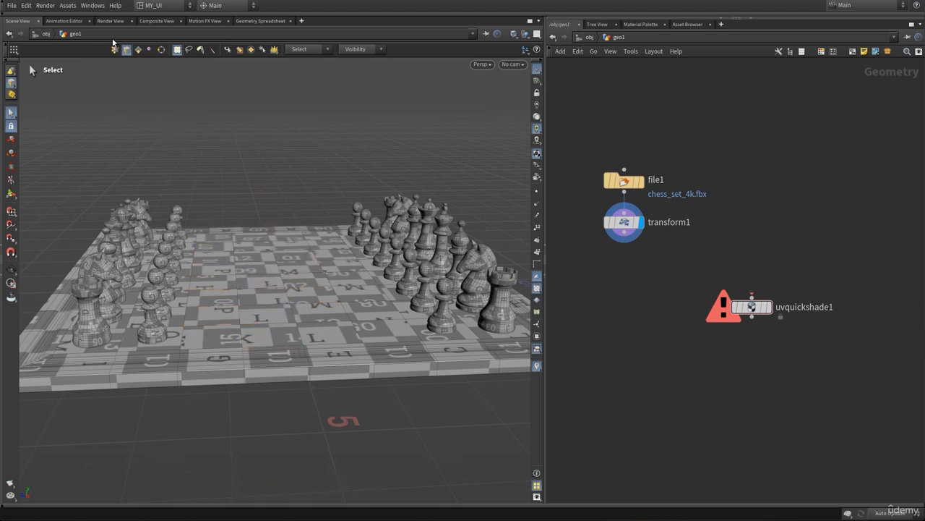
left_click_drag(239, 185, 314, 396)
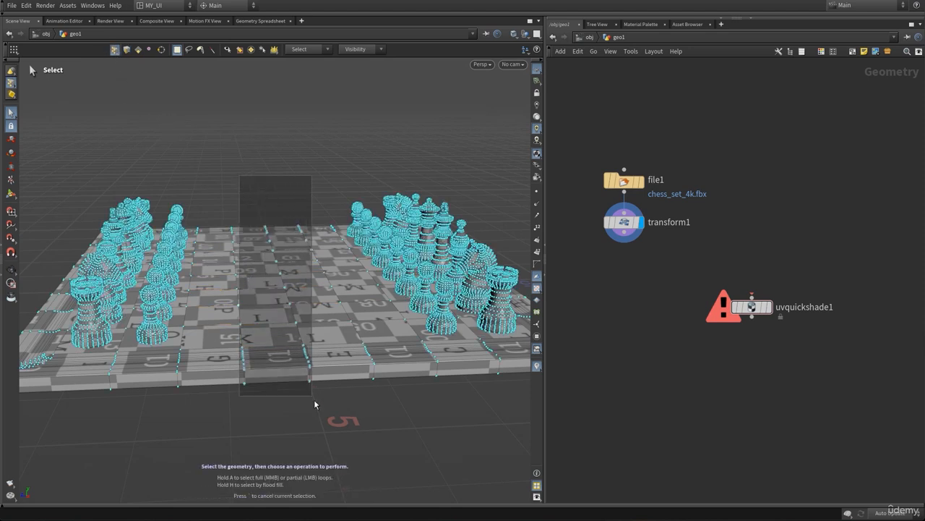
left_click_drag(423, 433, 302, 378)
left_click(279, 142)
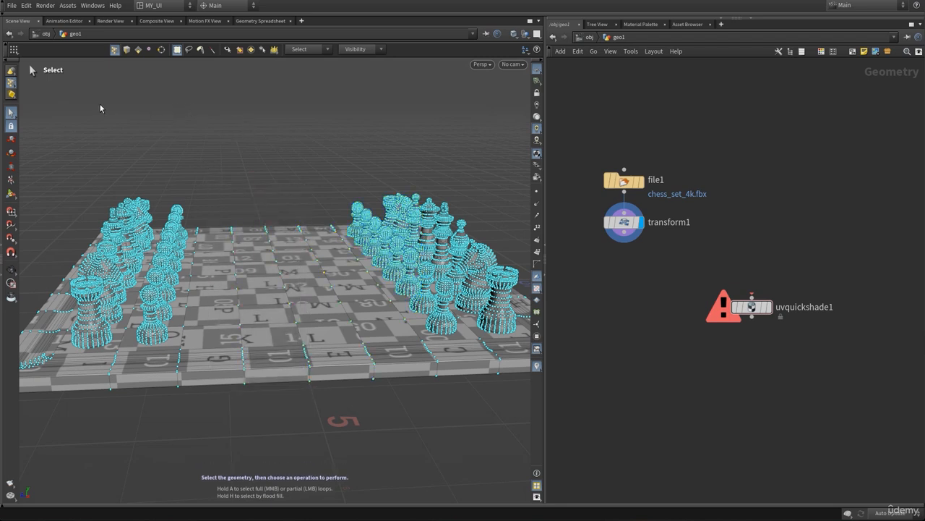
Step: Set the geometry selection type to Primitives from the list of selection modes
right_click(10, 85)
key("Escape")
right_click(11, 86)
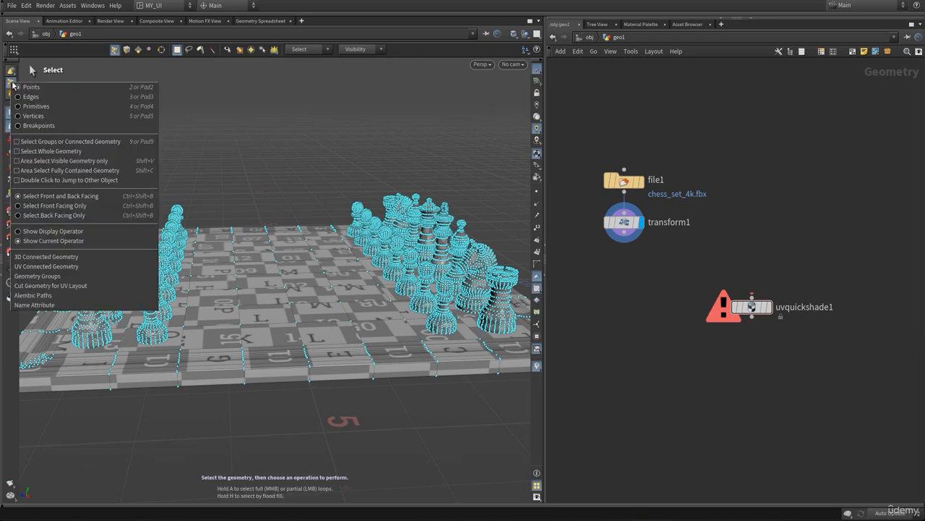
left_click(45, 106)
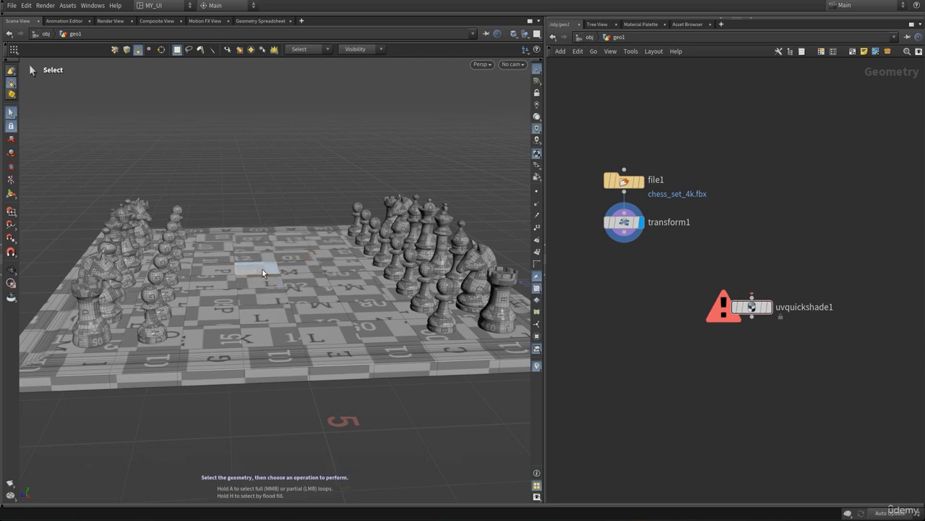
Step: Select all connected primitives of the chessboard, inspect the selected board from above, and clear the selection
double_click(305, 282)
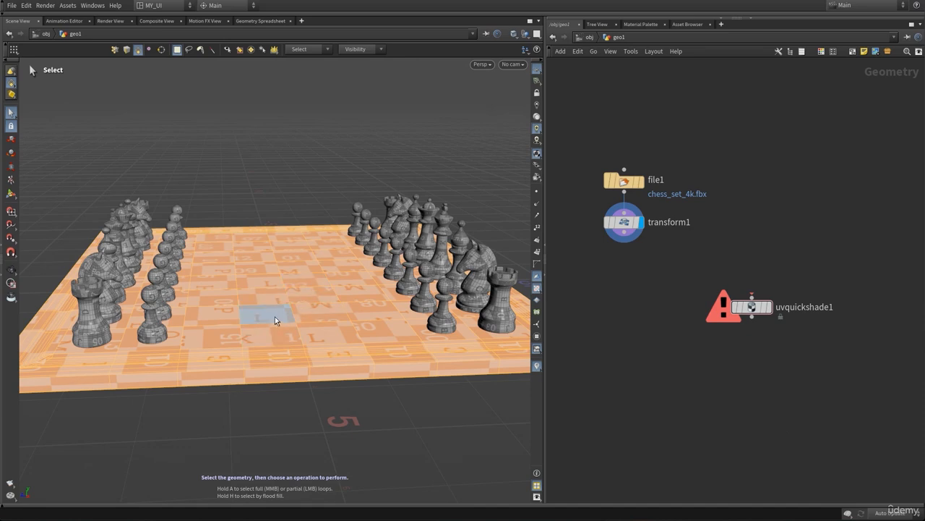
mouse_move(277, 305)
left_mouse_down("alt")
mouse_move(285, 324)
mouse_move(300, 312)
mouse_move(260, 306)
mouse_move(269, 300)
left_mouse_up("alt")
key("s")
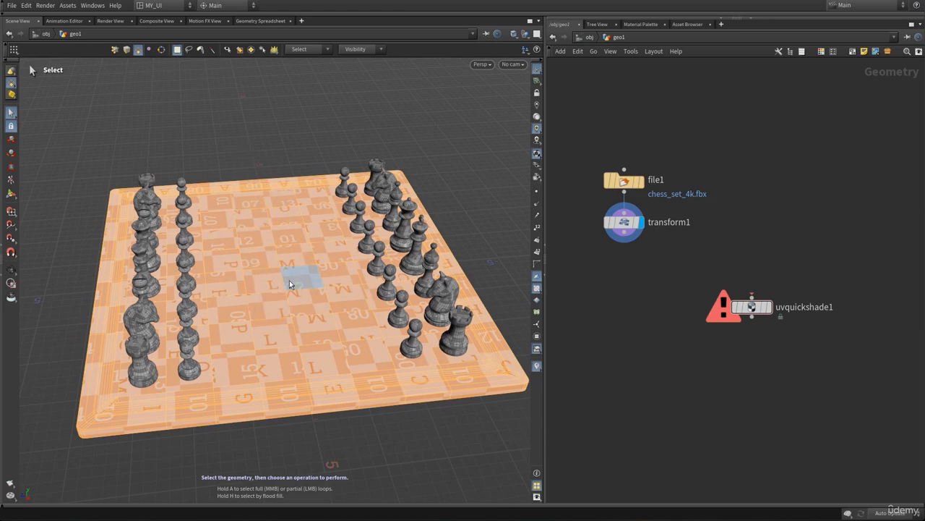
left_click(274, 117)
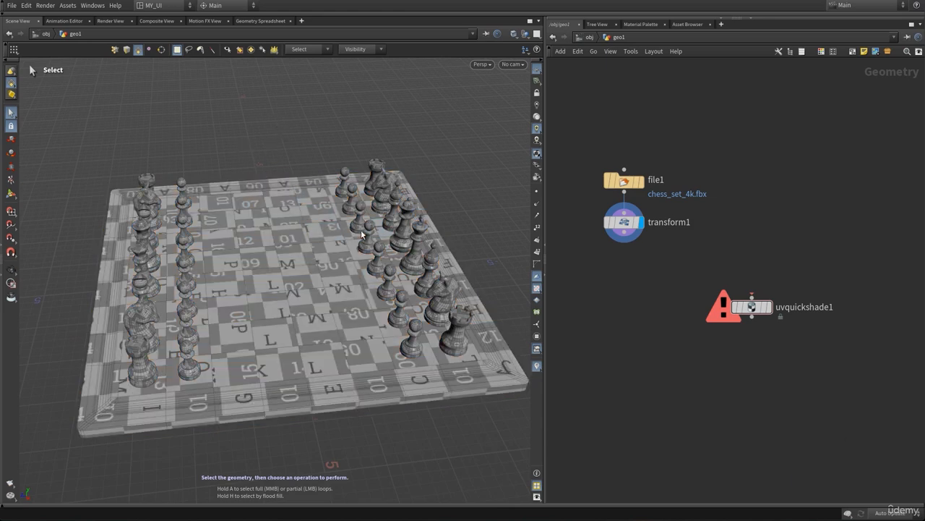
Step: Select all connected primitives of a single pawn in the front row and inspect the highlighted piece
left_click_drag(363, 234, 325, 205, "alt")
right_click_drag(325, 205, 263, 266, "alt")
left_click_drag(263, 266, 300, 221, "alt")
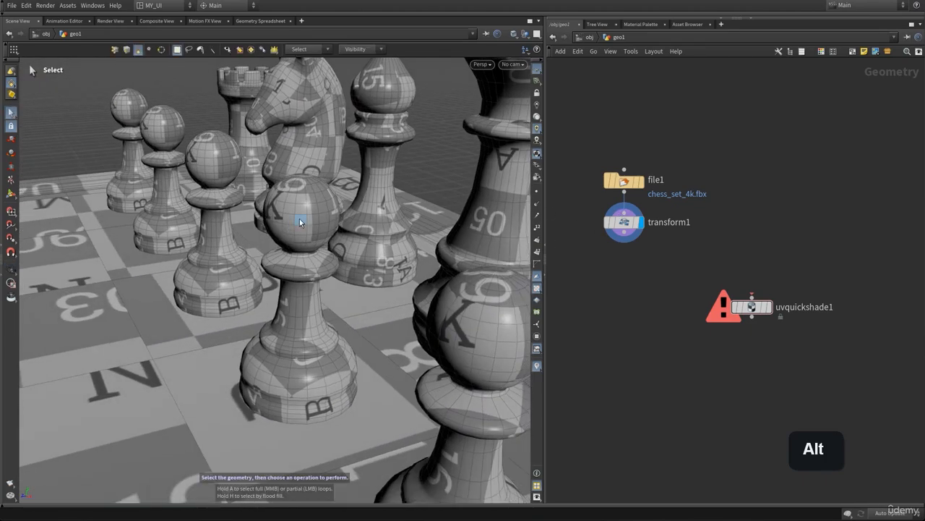
double_click(305, 209)
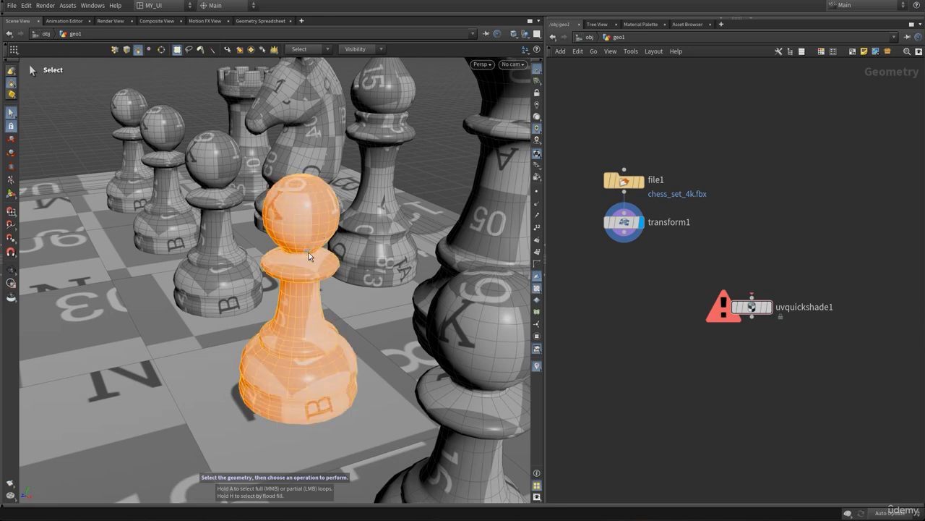
left_click_drag(309, 253, 335, 239, "alt")
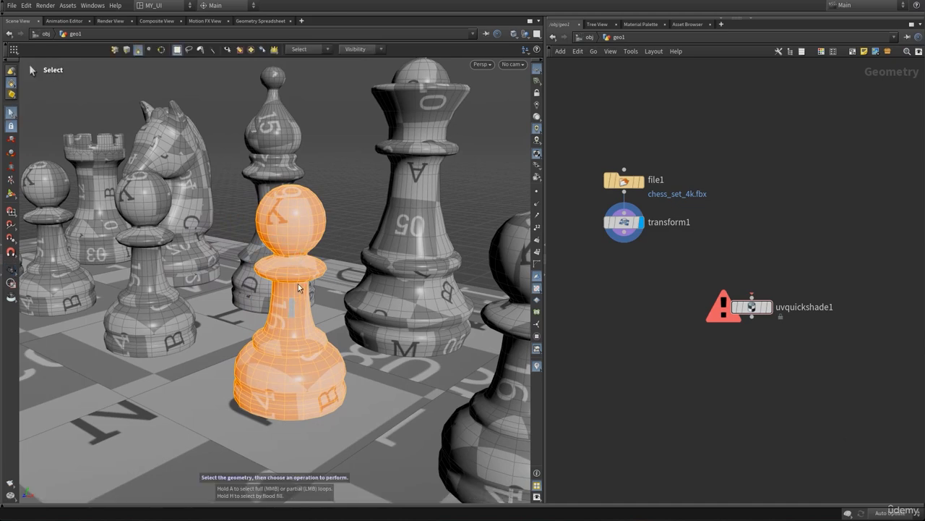
Step: Select all connected primitives of the knight beside the corner rook, inspect it, and clear the selection
right_click_drag(297, 285, 120, 277, "alt")
middle_click_drag(120, 277, 106, 271, "alt")
left_click_drag(106, 271, 328, 264, "alt")
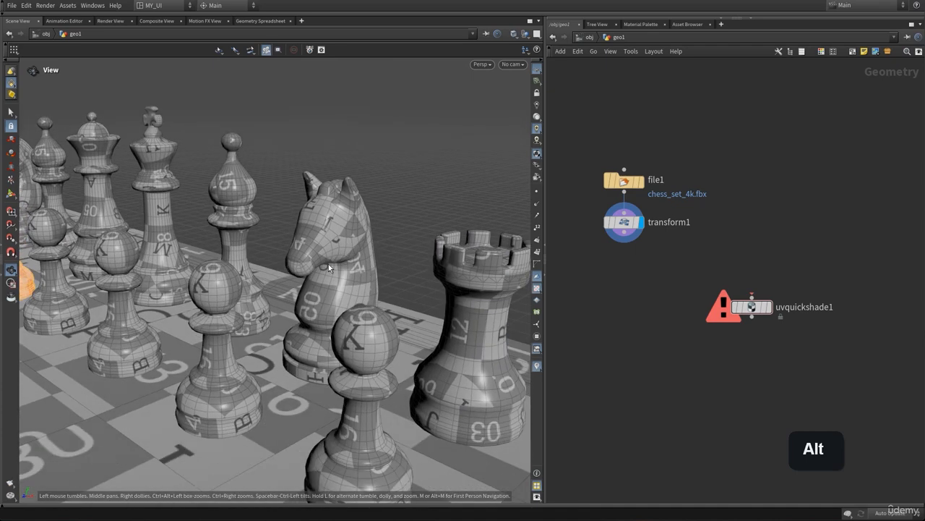
left_click(341, 222)
mouse_move(341, 222)
left_mouse_down("alt")
mouse_move(294, 243)
mouse_move(351, 229)
left_mouse_up("alt")
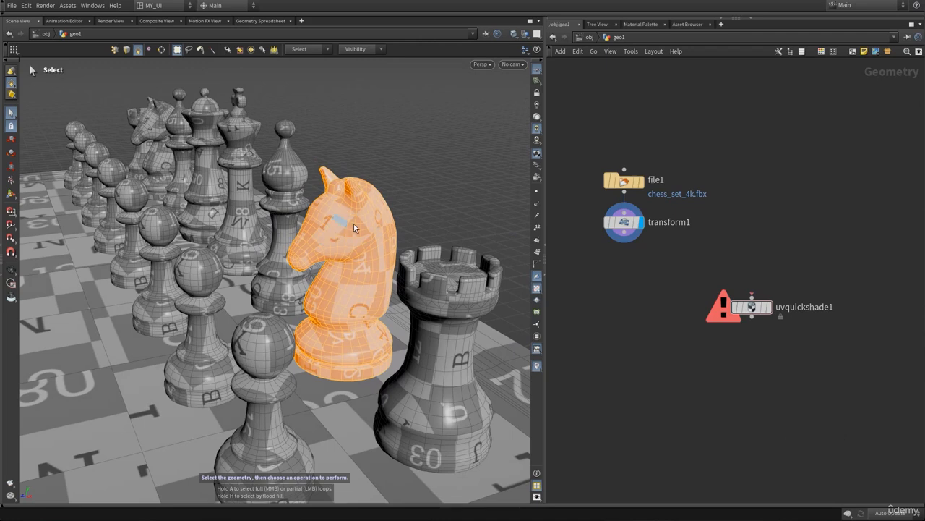
left_click_drag(387, 257, 268, 274, "alt")
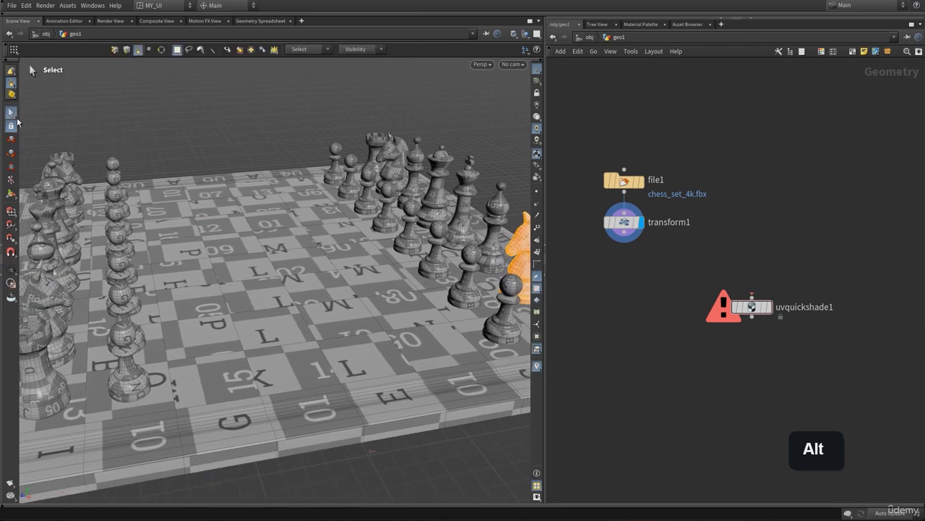
left_click(263, 117)
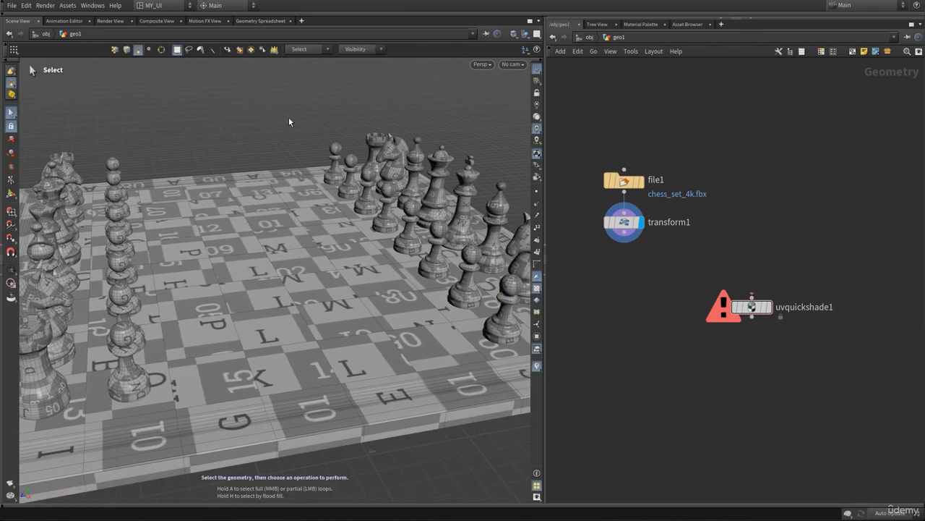
Step: Enable selection by 3D Connected Geometry and turn off the coloured display of the geometry islands
left_click(301, 51)
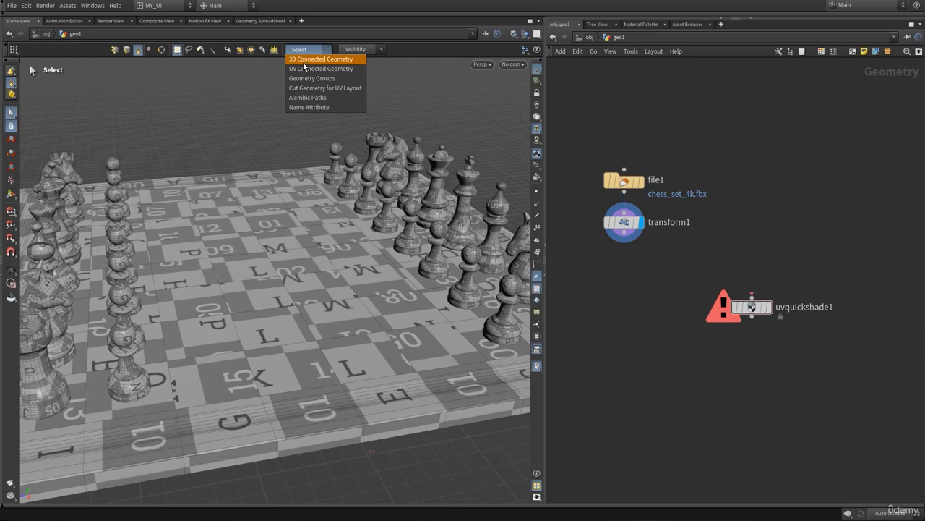
left_click(313, 63)
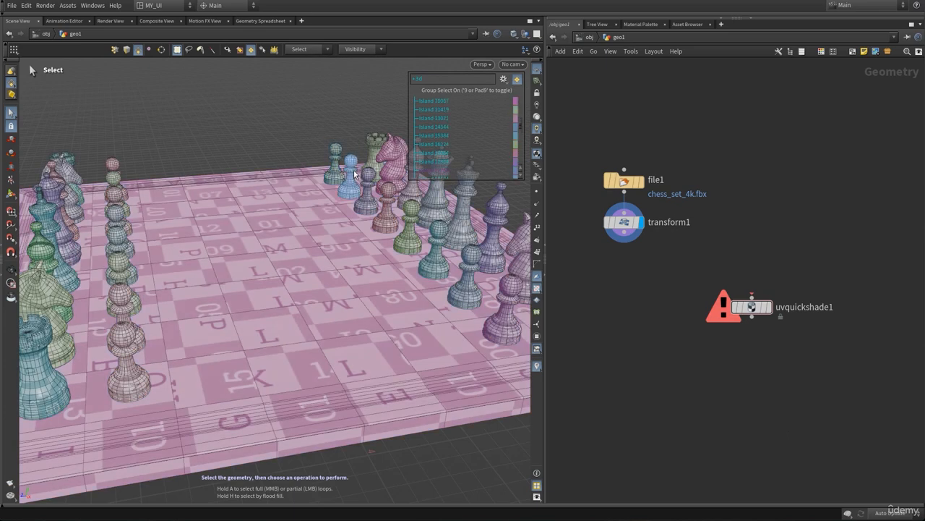
left_click(376, 156)
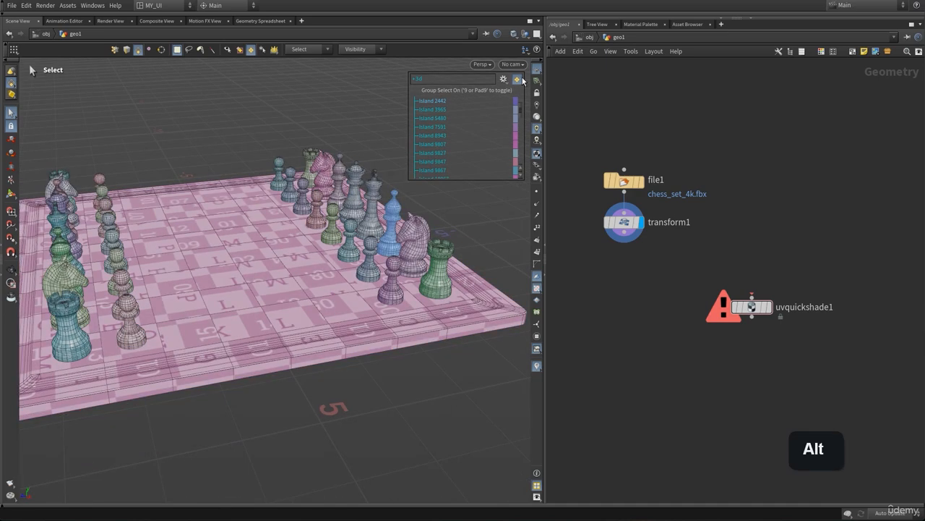
left_click(521, 79)
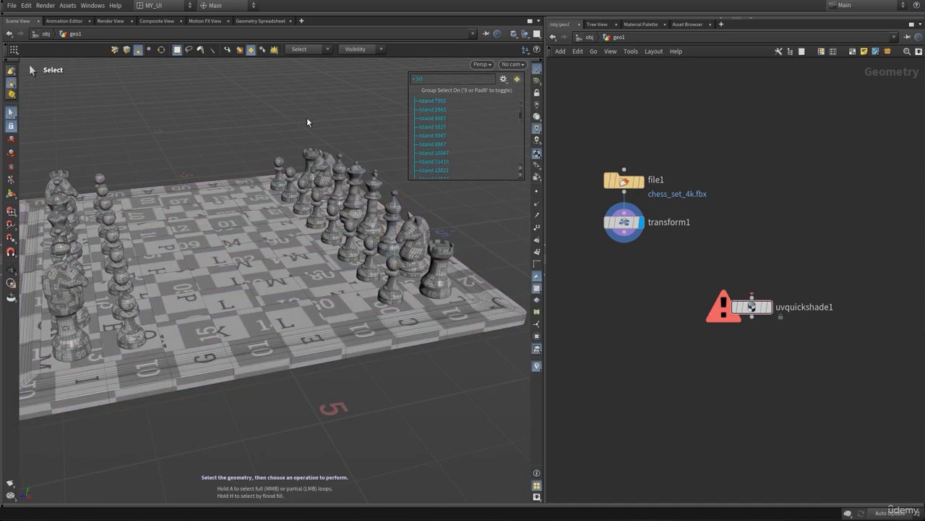
Step: Select the far knight as one connected island, reapply 3D Connected Geometry, and clear the selection
left_click(331, 171)
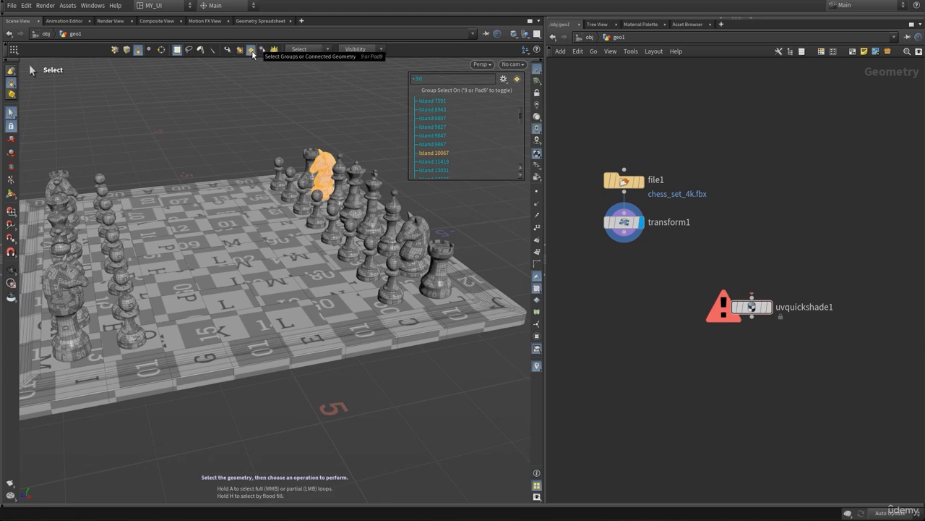
left_click(298, 50)
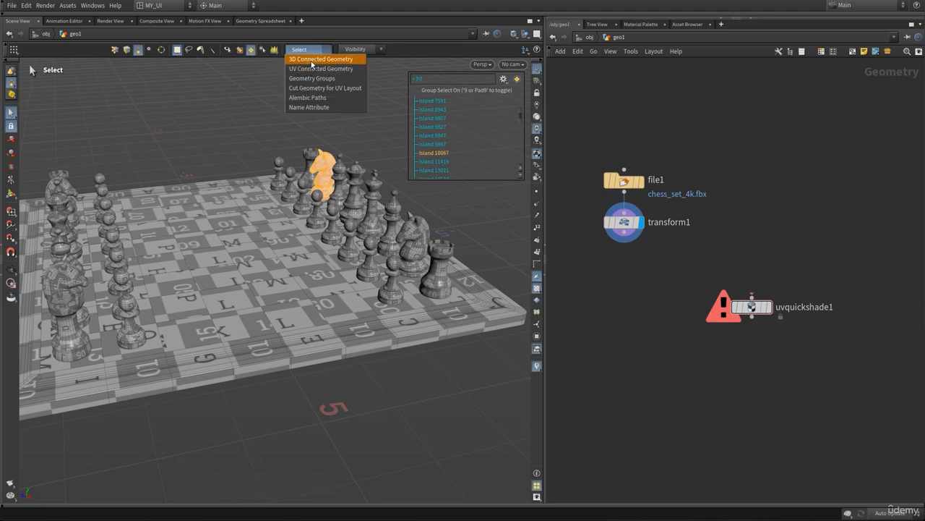
left_click(311, 61)
left_click(256, 85)
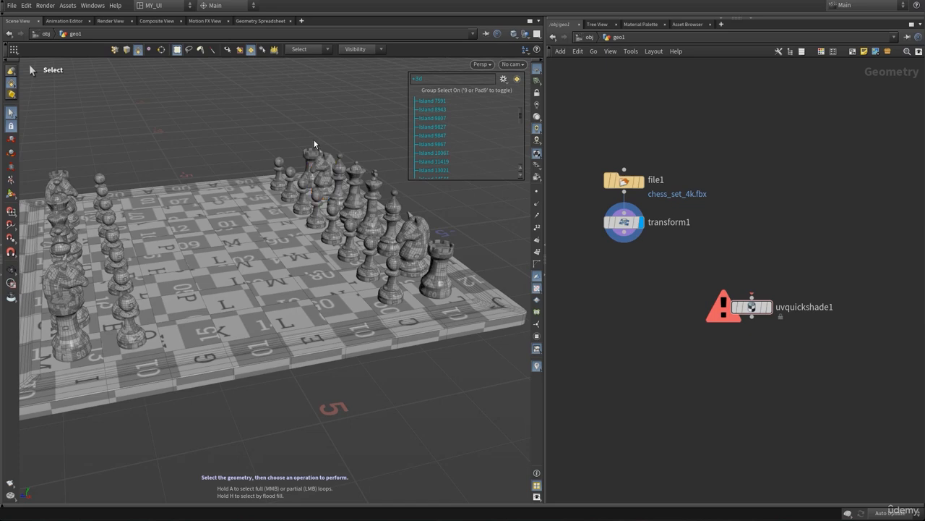
Step: Select the near knight and the neighbouring corner rook in turn as whole islands, and inspect the rook up close
left_click(411, 237)
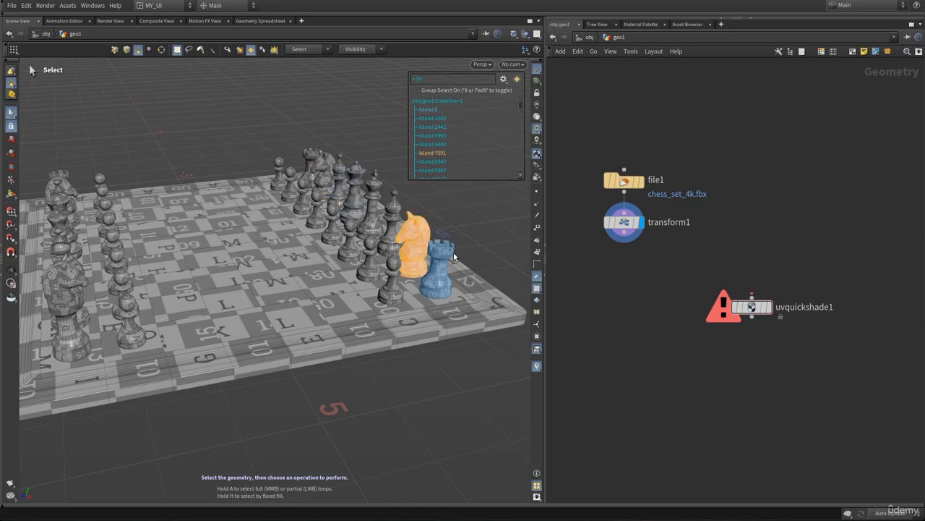
left_click(440, 265)
right_click_drag(441, 268, 462, 278, "alt")
left_click_drag(343, 292, 324, 298, "alt")
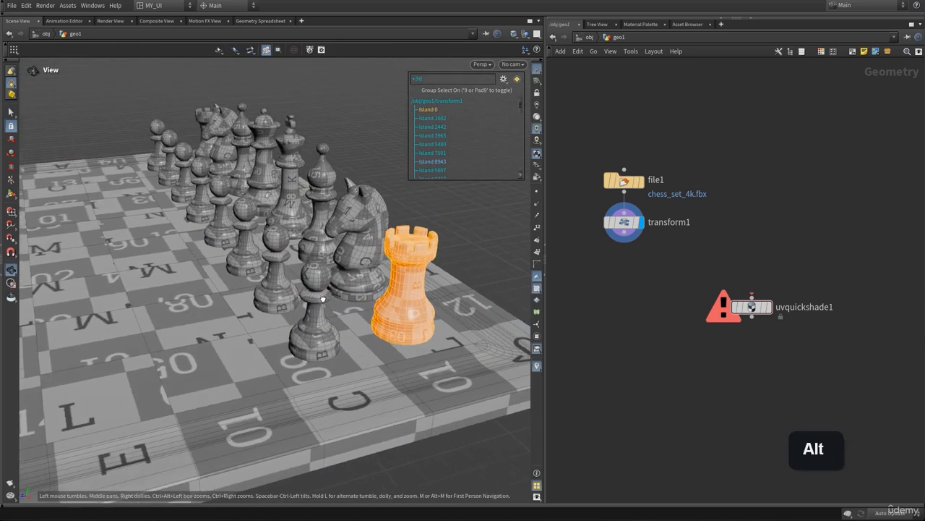
right_click_drag(376, 290, 527, 281, "alt")
middle_click_drag(366, 295, 294, 294, "alt")
right_click_drag(293, 294, 333, 280, "alt")
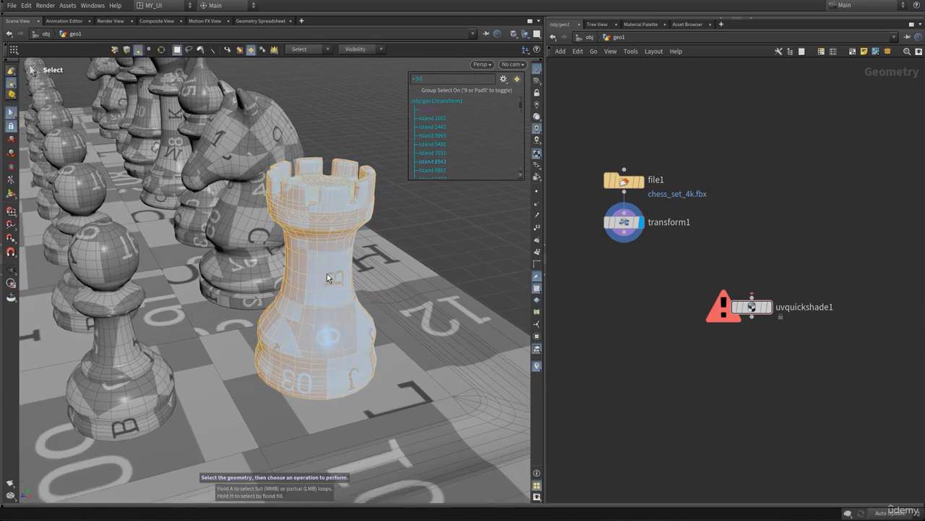
Step: Turn off selection of groups or connected geometry and clear the rook selection
left_click(310, 49)
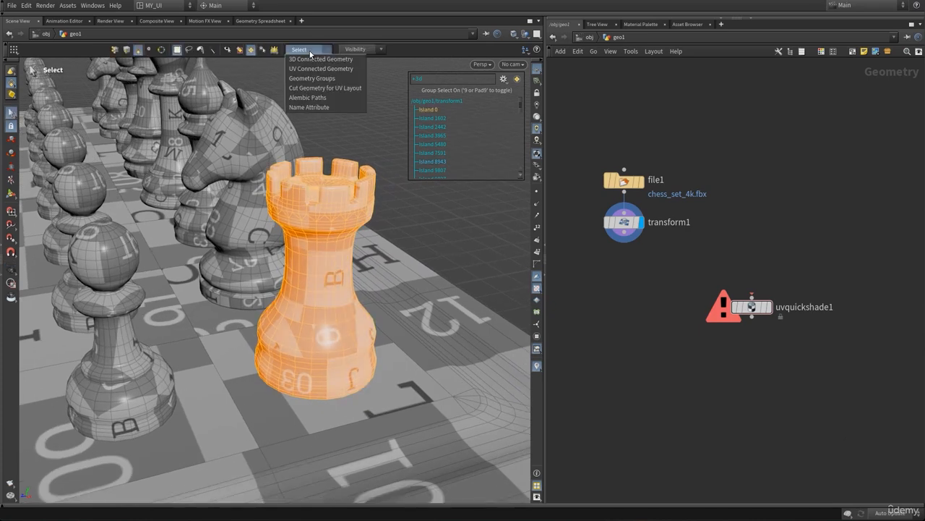
left_click(303, 52)
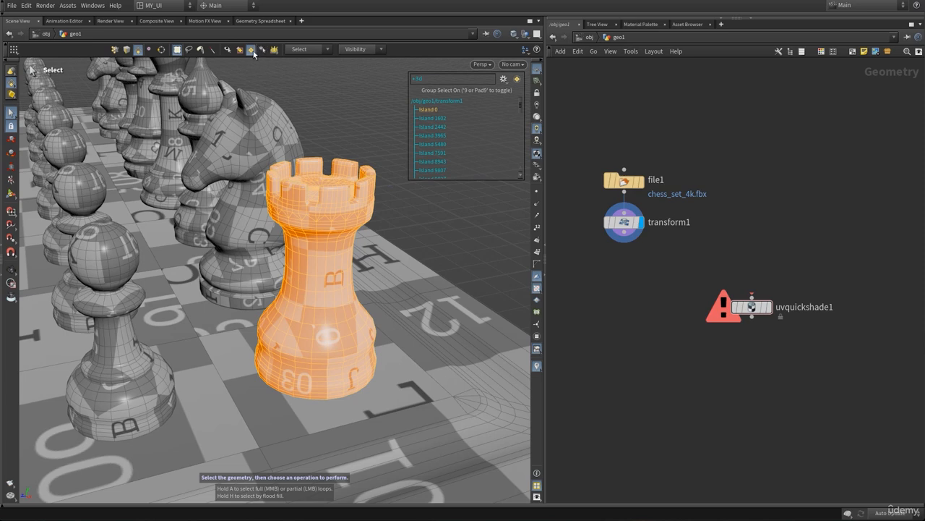
left_click(252, 52)
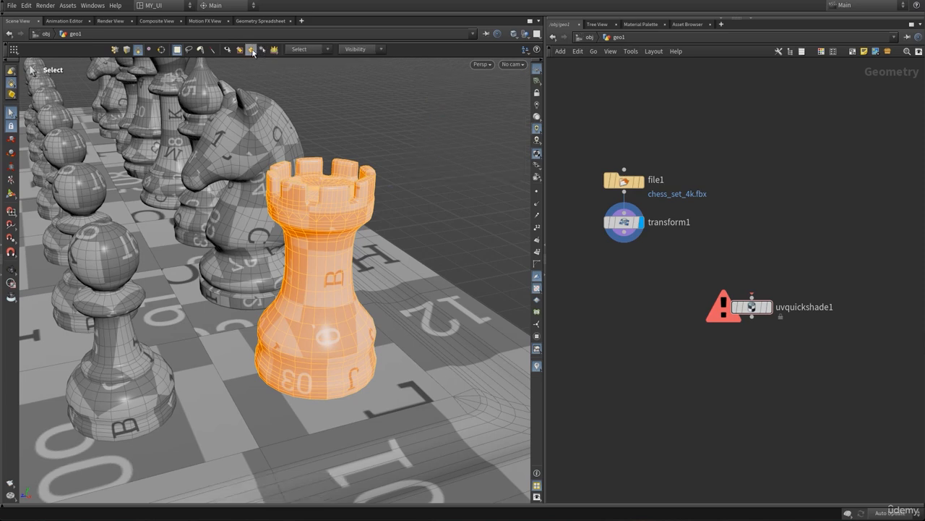
left_click(354, 93)
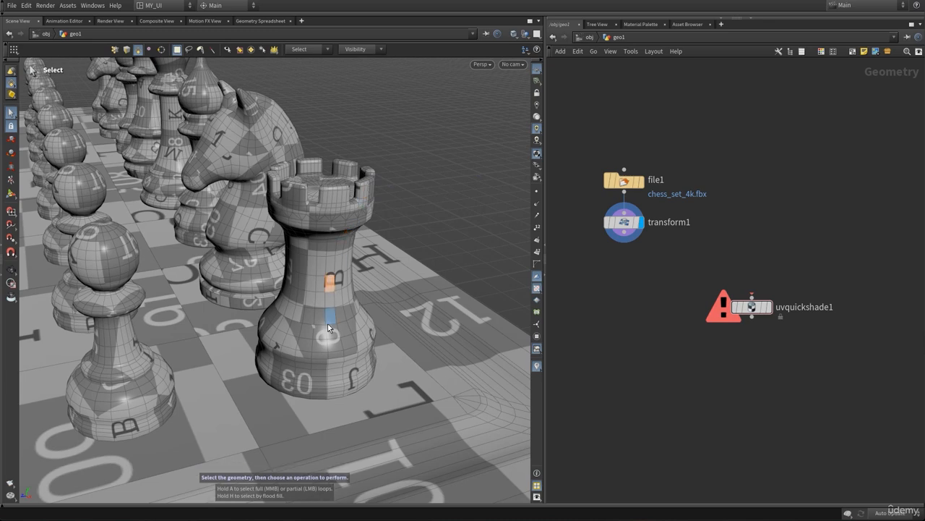
Step: Enable 3D Connected Geometry selection again and pick the corner rook and the knight behind it in turn
left_click(303, 49)
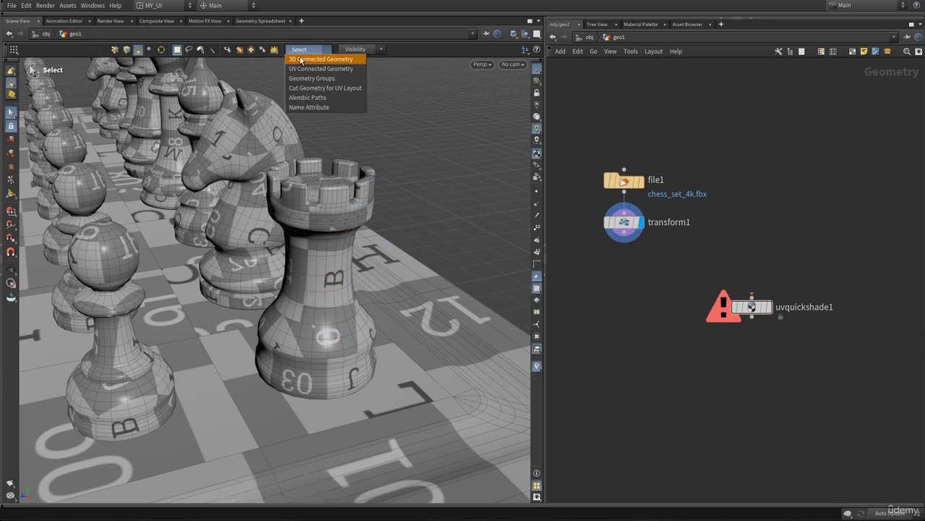
left_click(305, 60)
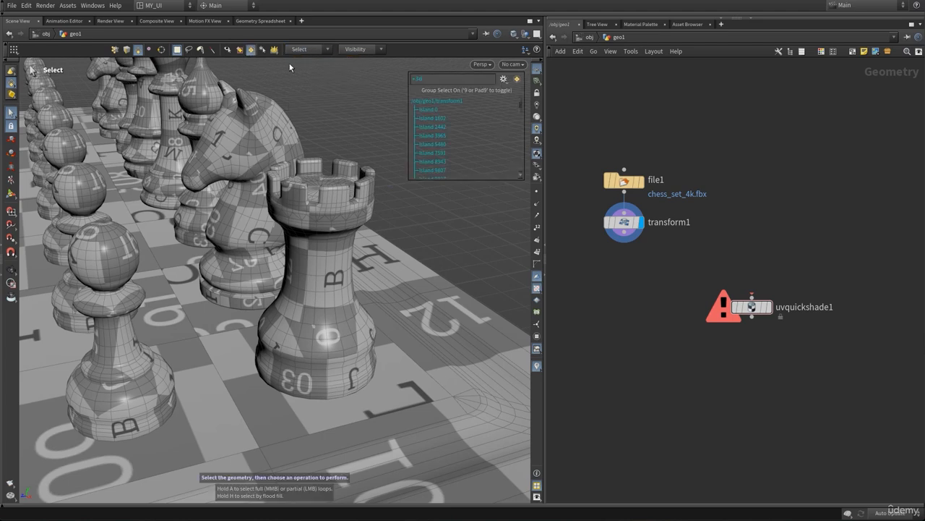
left_click(329, 209)
left_click(291, 139)
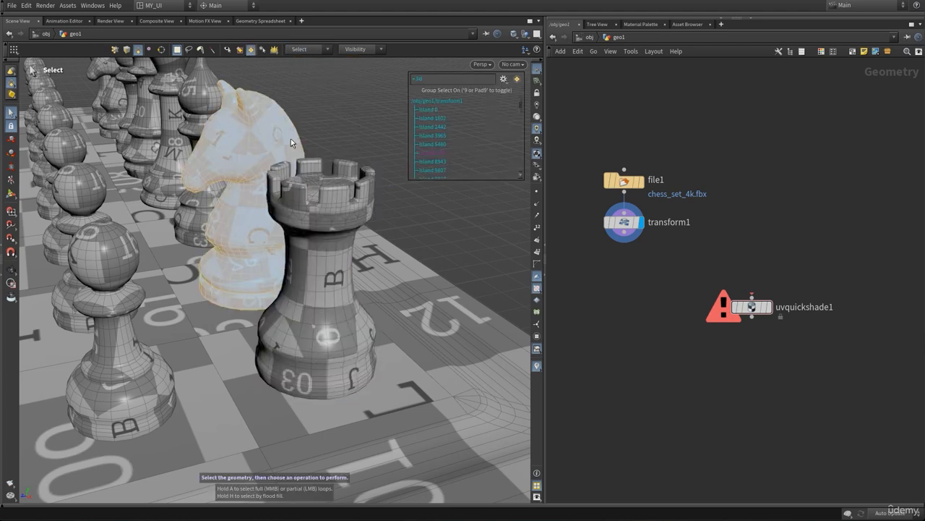
Step: Select the corner rook, the knight and the nearest pawn one at a time, and clear the selection
left_click_drag(346, 125, 362, 187, "alt")
left_click(352, 180)
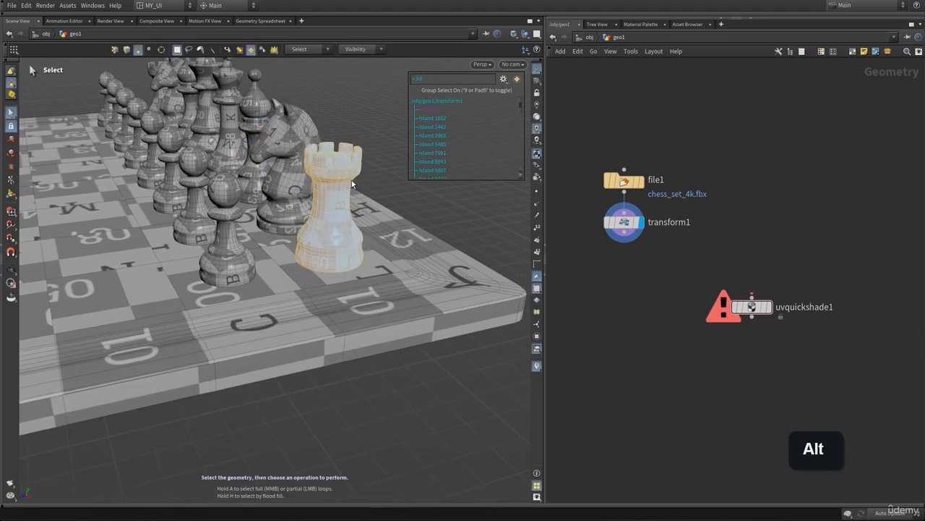
left_click(285, 127)
left_click(230, 205)
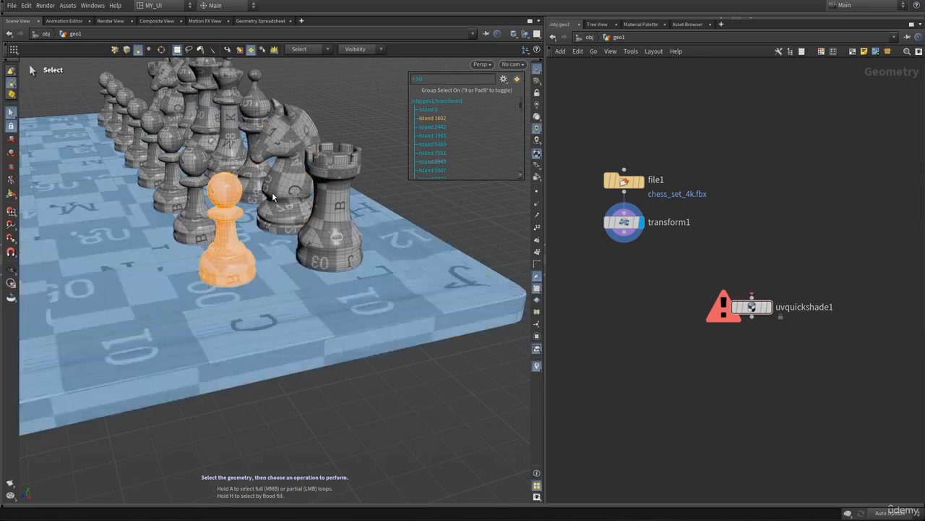
left_click(366, 118)
Step: Select the whole chessboard as one connected island and check its underside for the separate feet
right_click_drag(366, 117, 181, 177, "alt")
middle_click_drag(181, 177, 251, 205, "alt")
left_click_drag(251, 205, 236, 220, "alt")
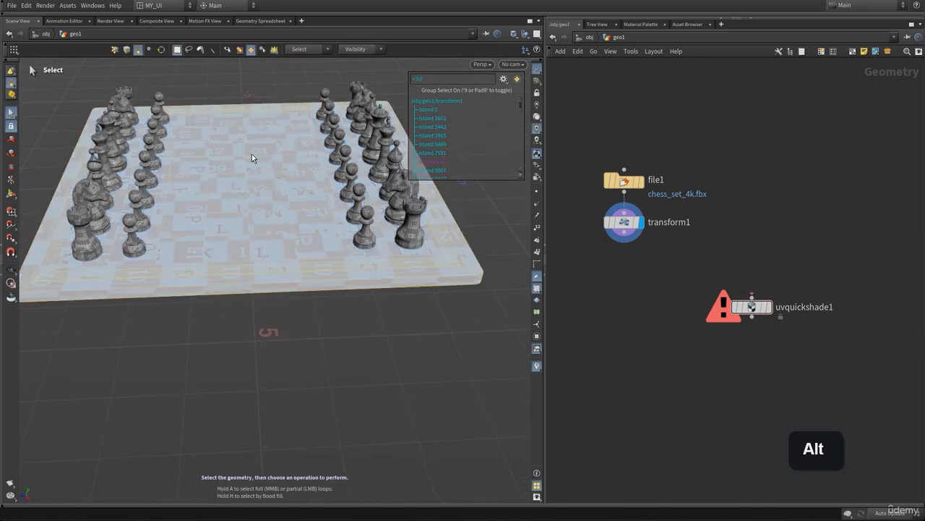
left_click_drag(270, 248, 278, 151, "alt")
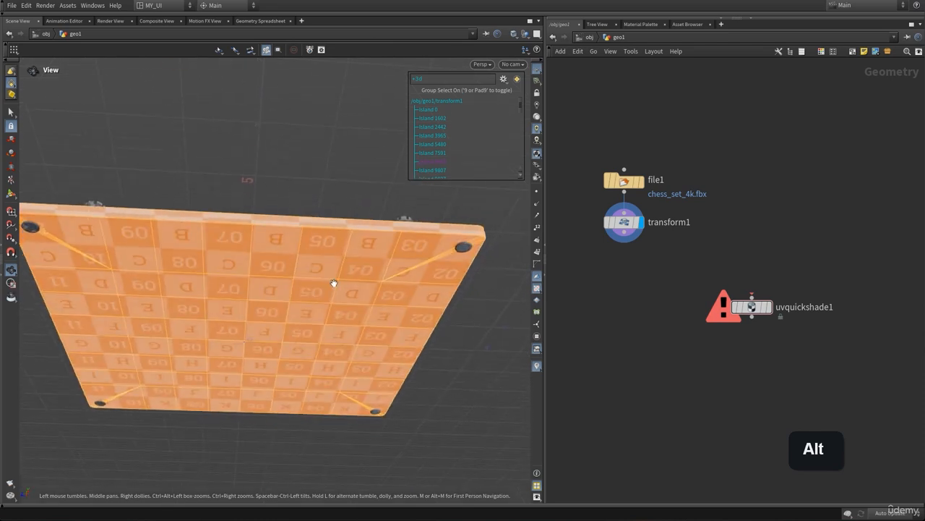
left_click_drag(333, 282, 330, 223, "alt")
left_click_drag(416, 219, 373, 274, "alt")
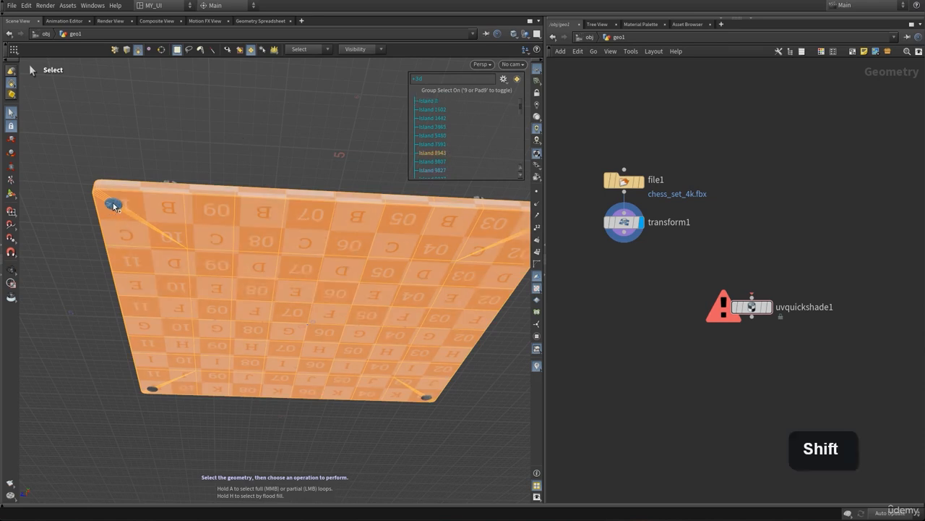
Step: Add the four round feet under the board's corners to the chessboard selection
left_click(114, 207, "shift")
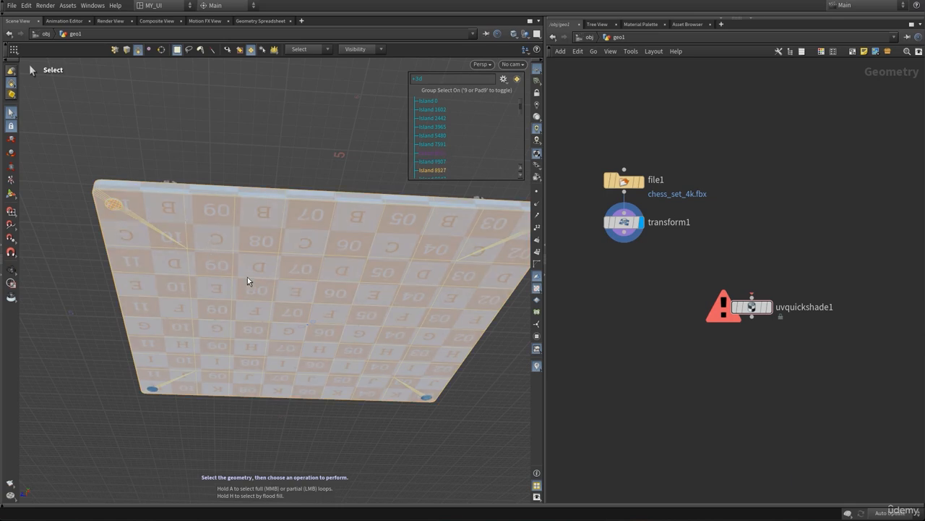
middle_click_drag(331, 302, 224, 303, "alt")
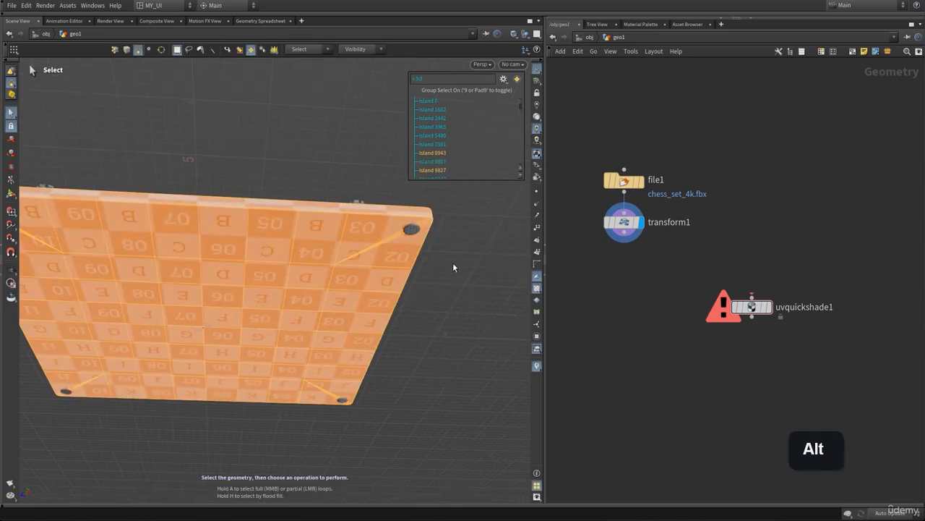
left_click(415, 230, "shift")
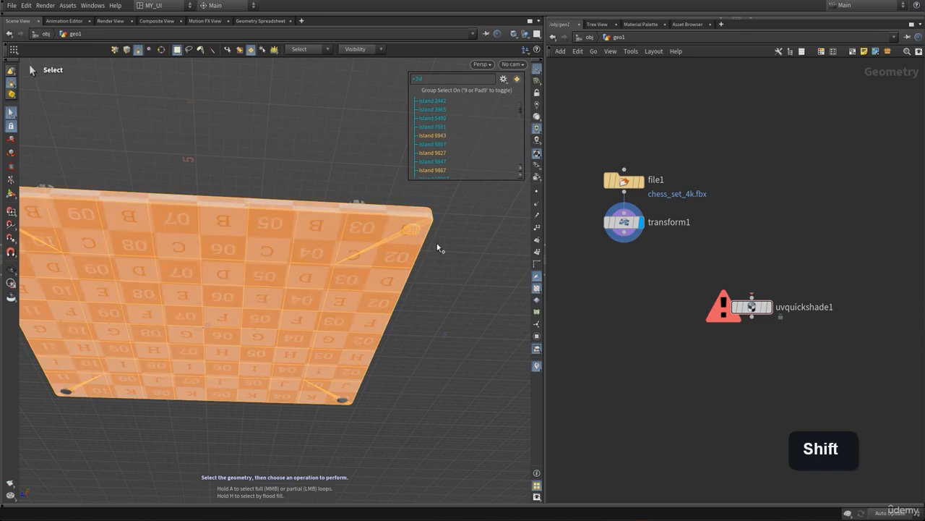
middle_click_drag(242, 403, 304, 316, "alt")
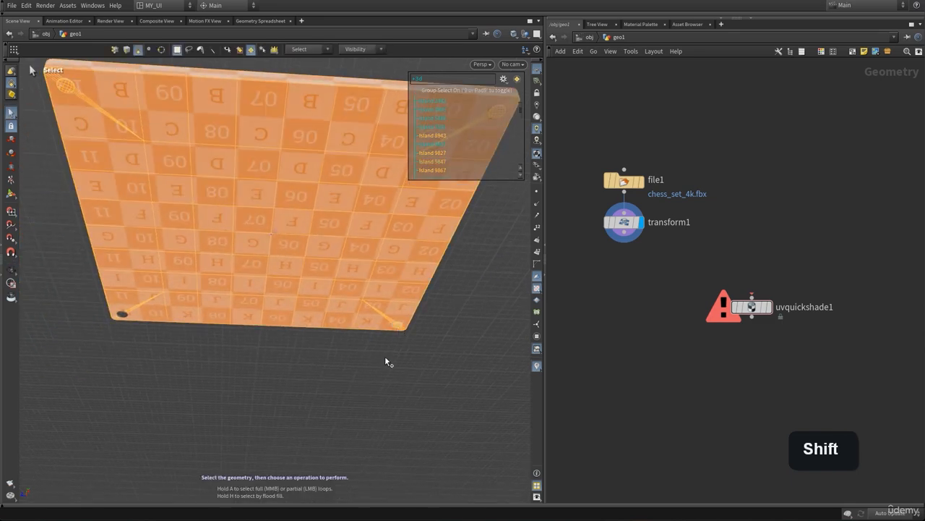
left_click(123, 315, "shift")
left_click(261, 193, "shift")
left_click_drag(244, 181, 245, 250, "alt")
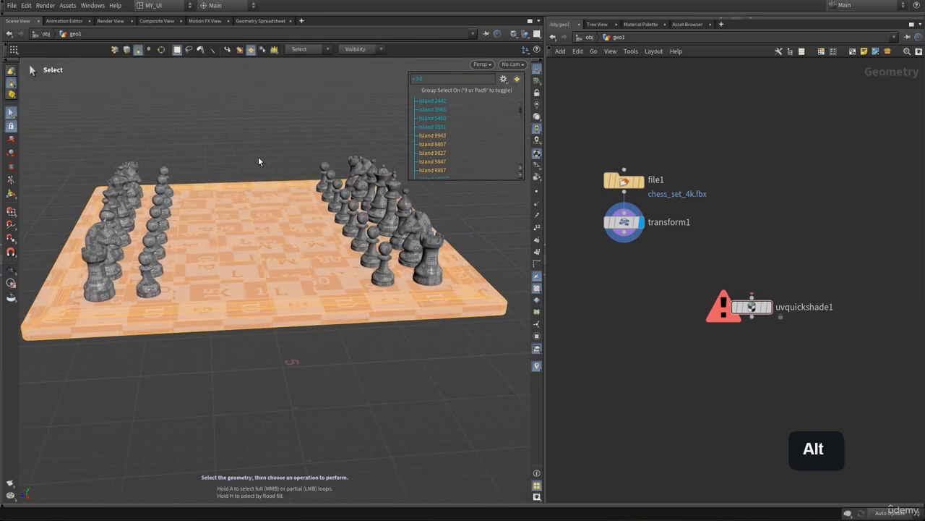
Step: Create a Group node from the selected chessboard and its four feet
key("Tab")
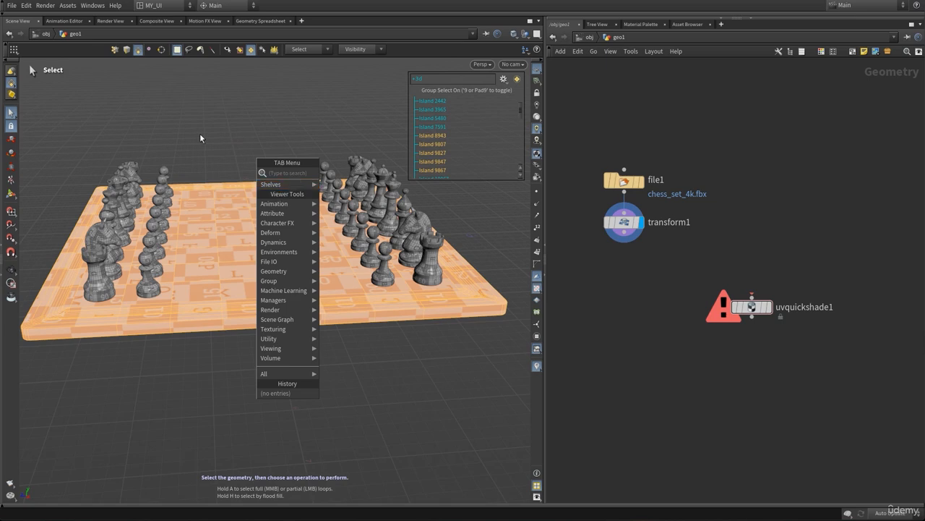
type("group")
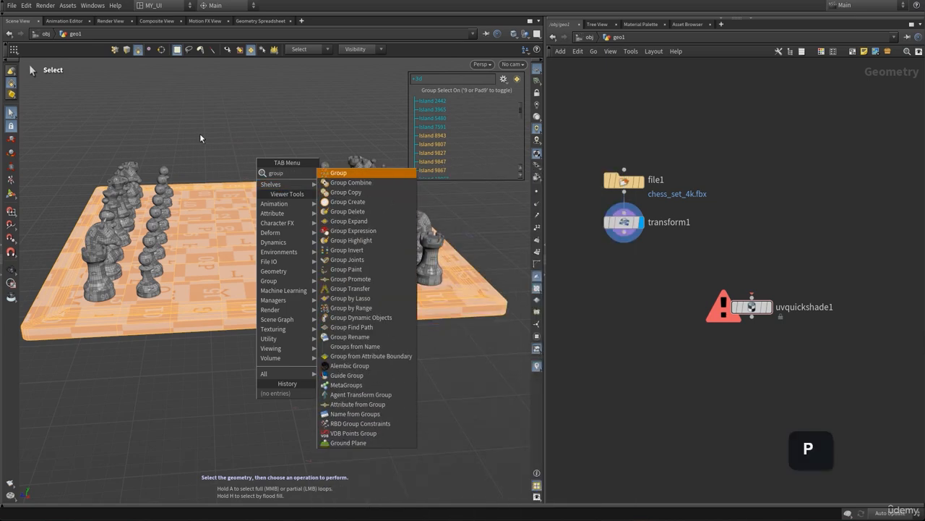
key("Return")
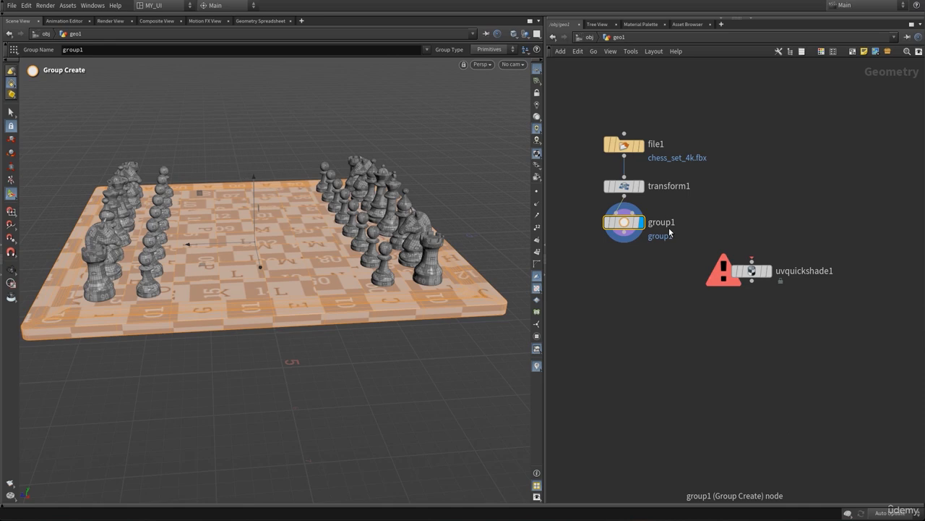
Step: Set the new group node's Group Name to board
mouse_move(623, 230)
key("p")
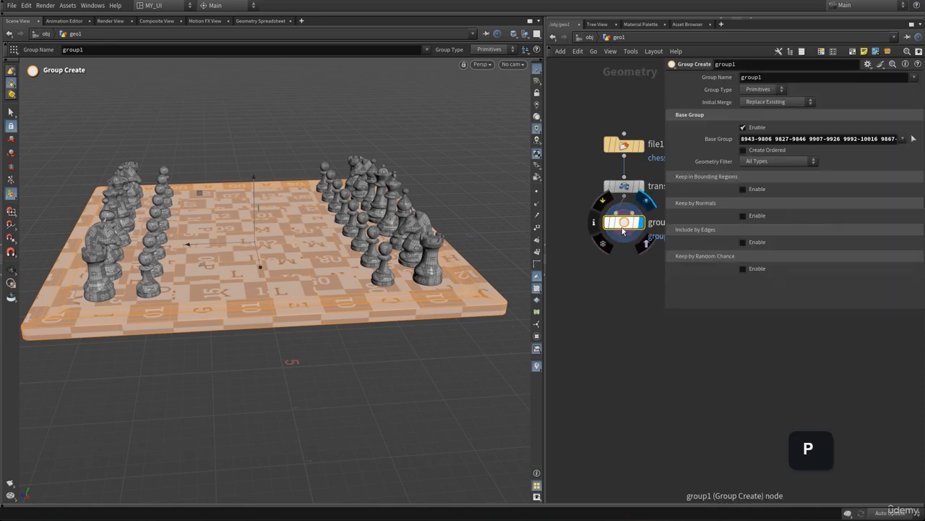
middle_click_drag(602, 174, 587, 199)
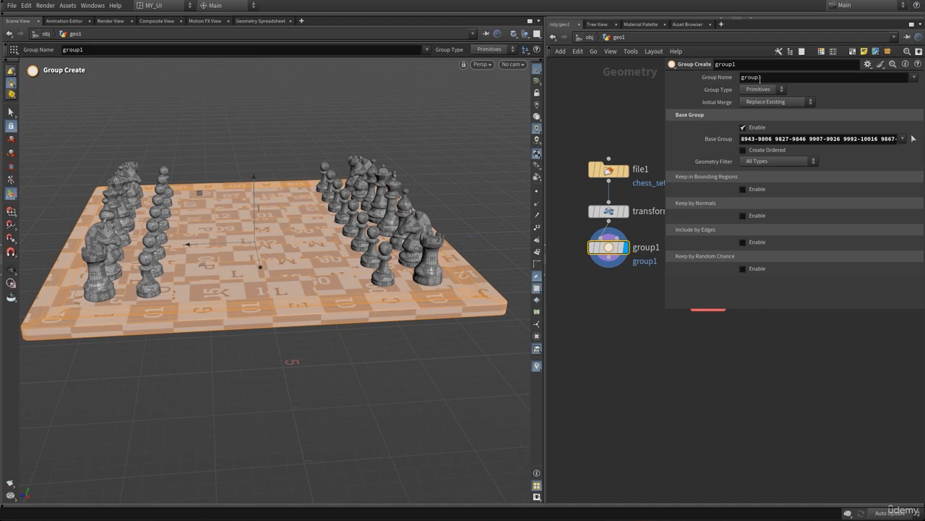
middle_click_drag(615, 115, 597, 171)
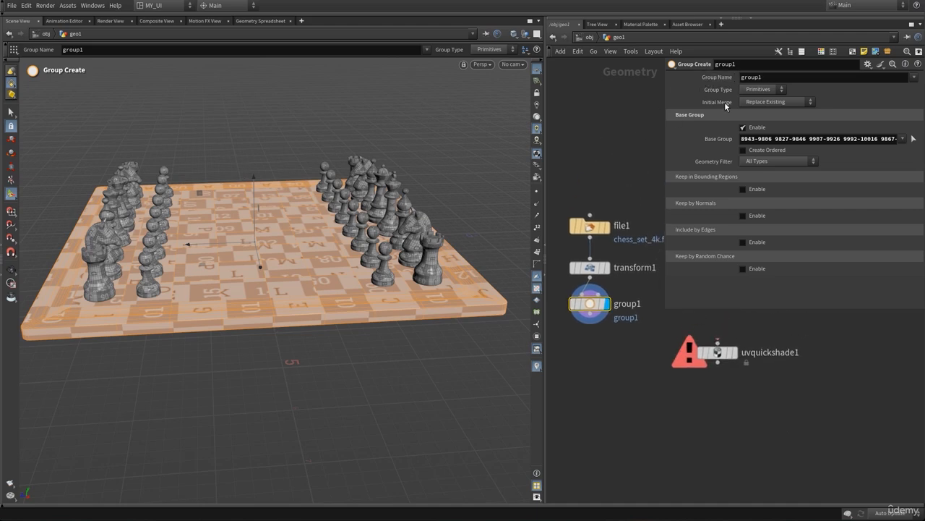
double_click(766, 78)
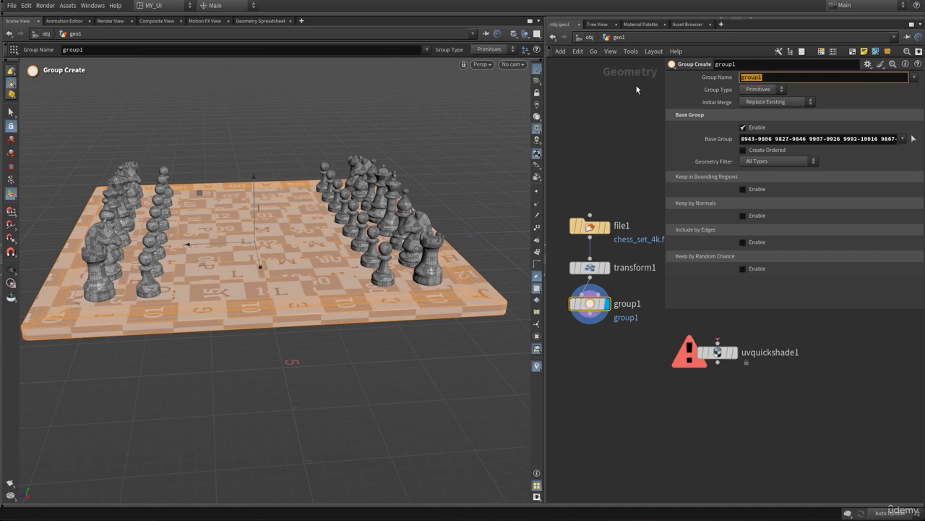
type("board")
key("Return")
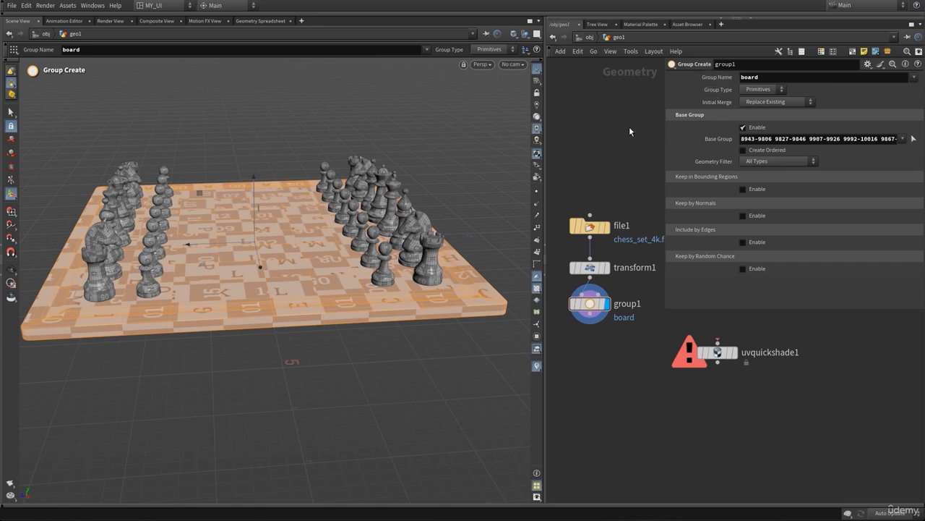
key("p")
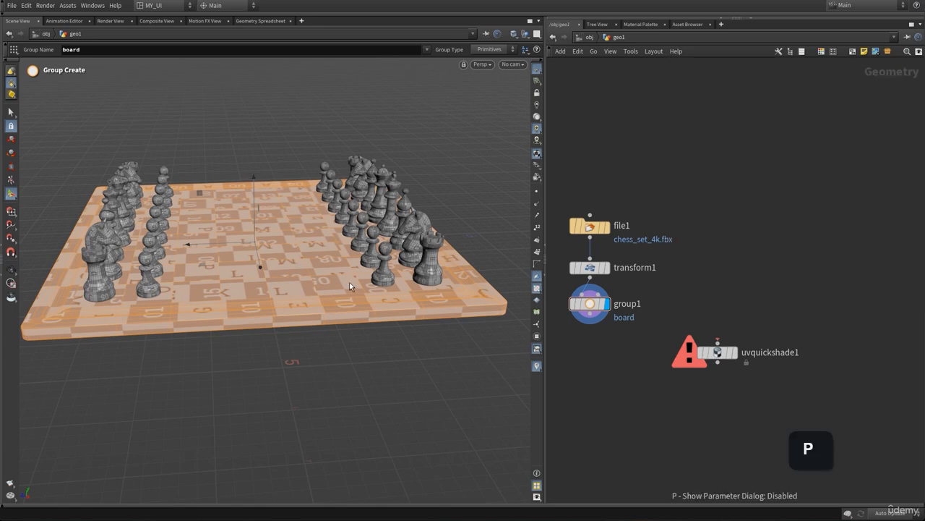
Step: Try selecting the chess pieces on one side of the board, and leave the selection mode
middle_click_drag(612, 353, 621, 326)
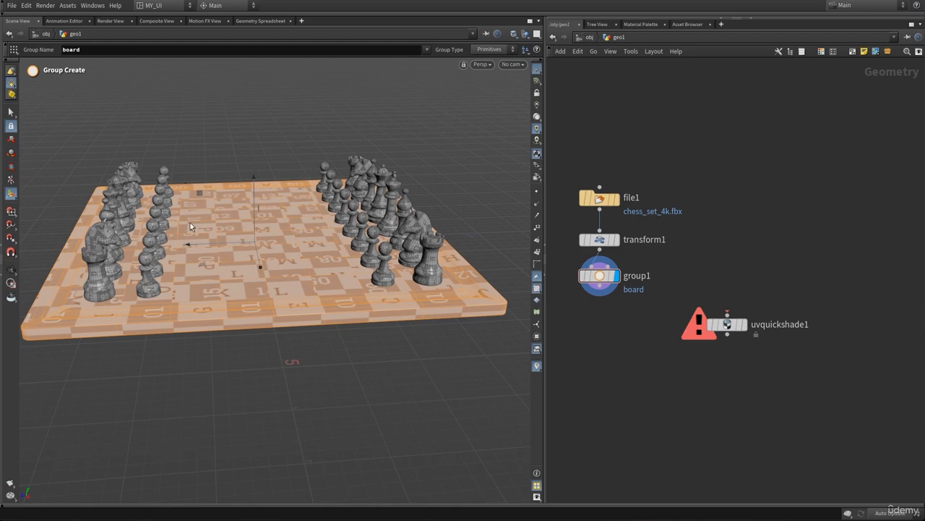
middle_click_drag(632, 353, 634, 312)
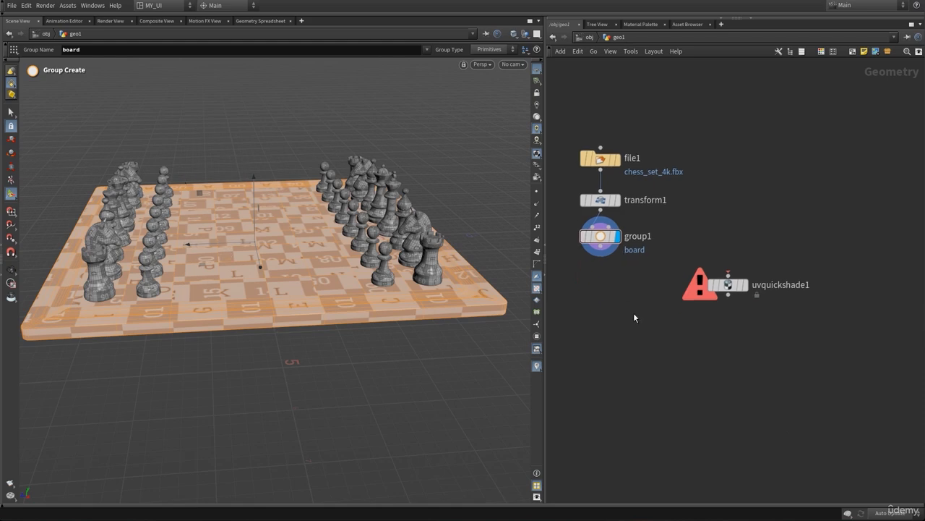
left_click(13, 273)
mouse_move(265, 293)
left_mouse_down()
mouse_move(250, 276)
mouse_move(186, 286)
mouse_move(254, 289)
left_mouse_up()
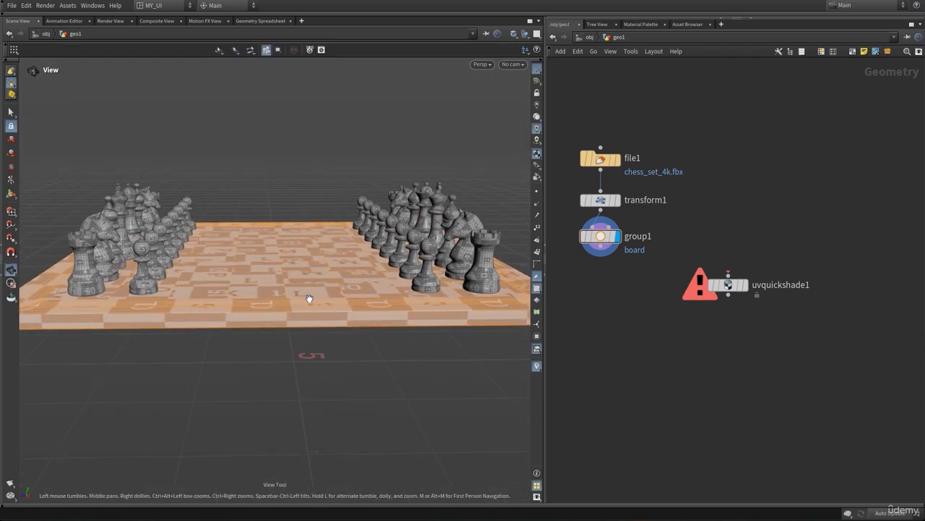
mouse_move(309, 299)
left_mouse_down()
mouse_move(268, 302)
mouse_move(308, 283)
left_mouse_up()
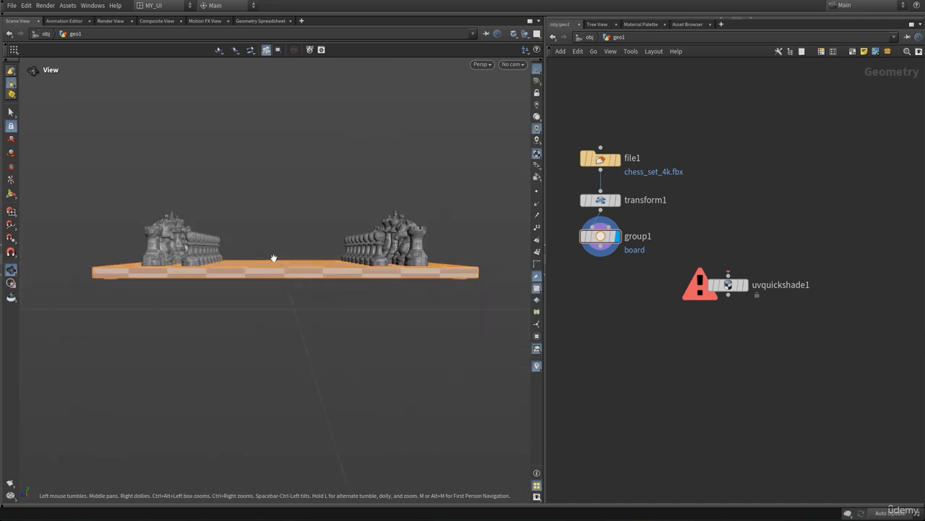
middle_click_drag(274, 258, 245, 284)
left_click_drag(205, 277, 209, 273)
left_click_drag(121, 229, 123, 241)
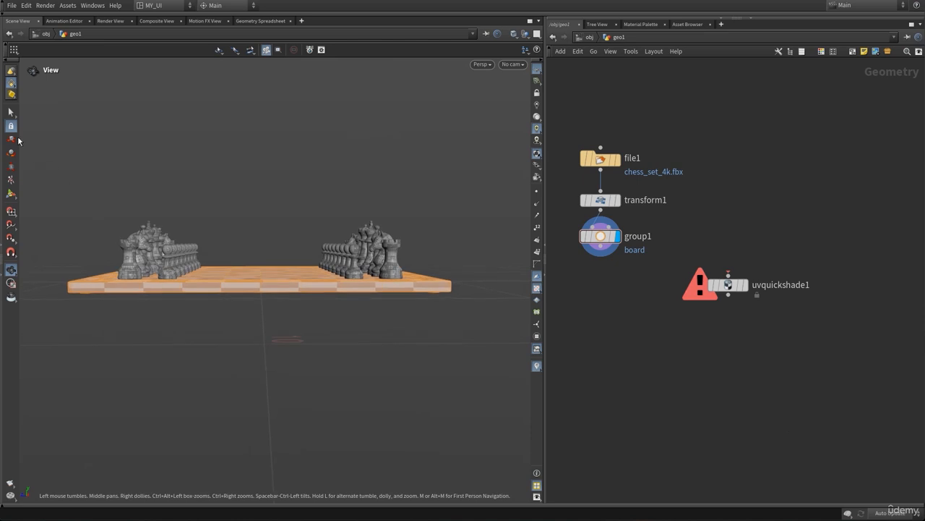
left_click(11, 112)
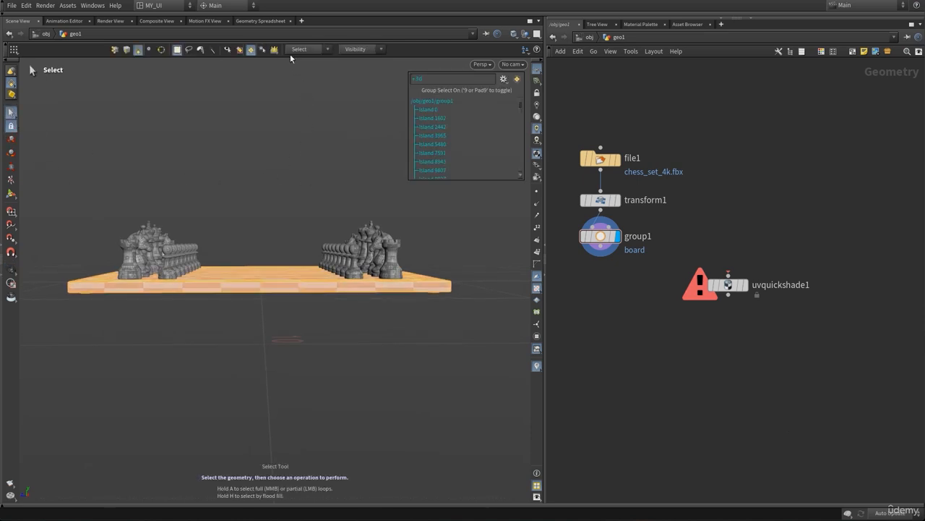
left_click(292, 51)
left_click(294, 98)
left_click_drag(99, 201, 257, 265)
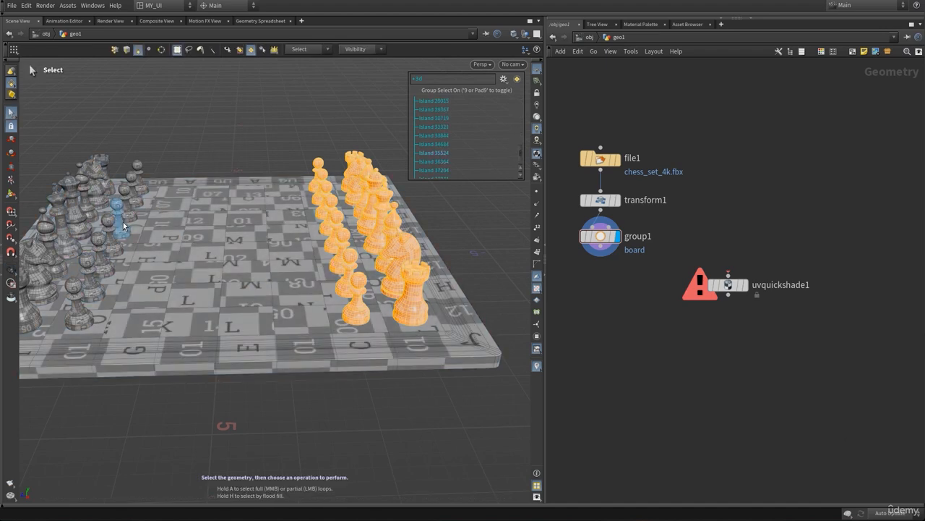
key("Escape")
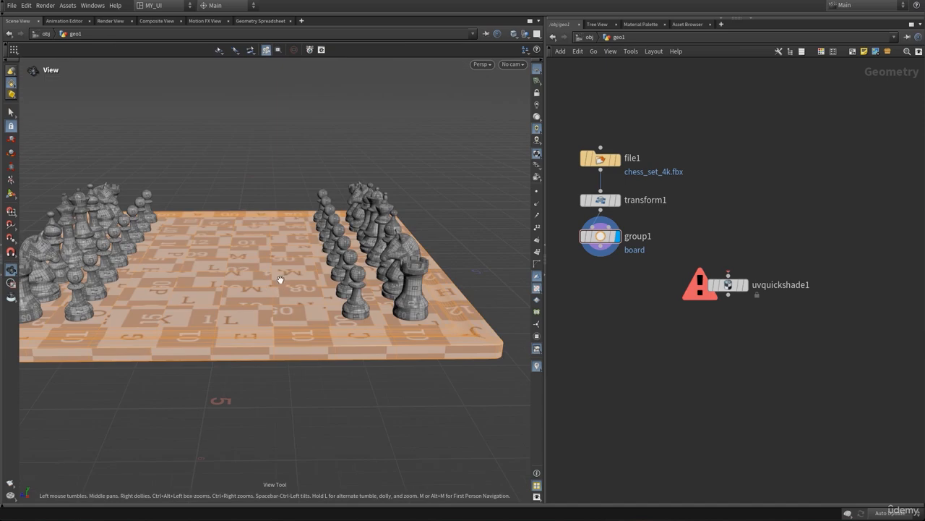
left_click_drag(188, 299, 250, 274)
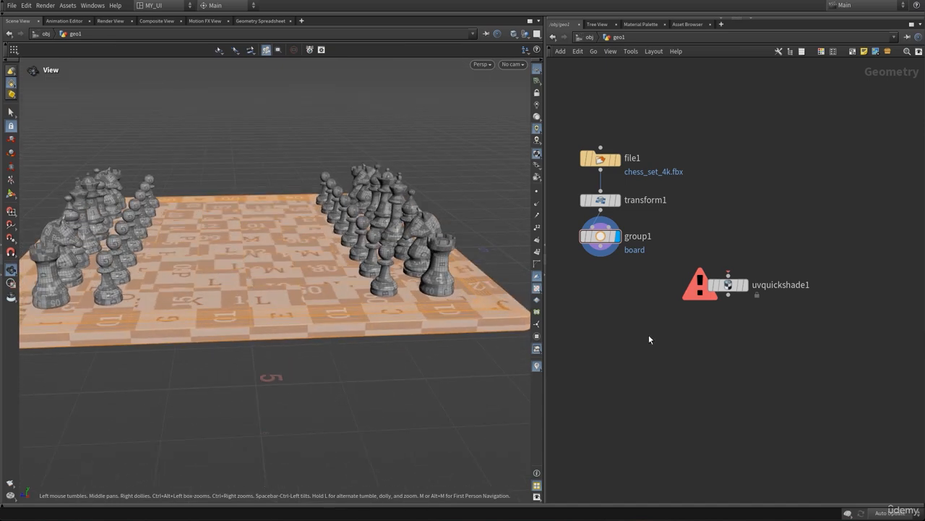
middle_click_drag(650, 337, 661, 327)
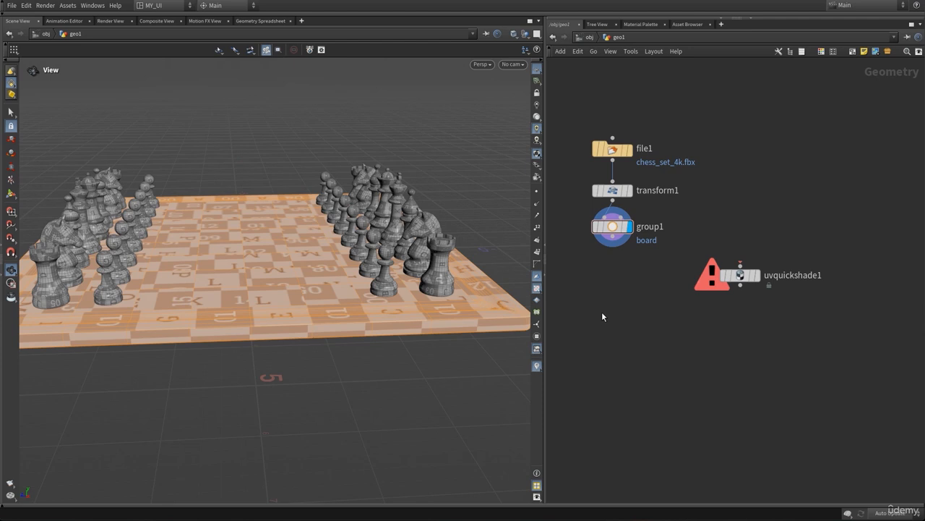
key("Tab")
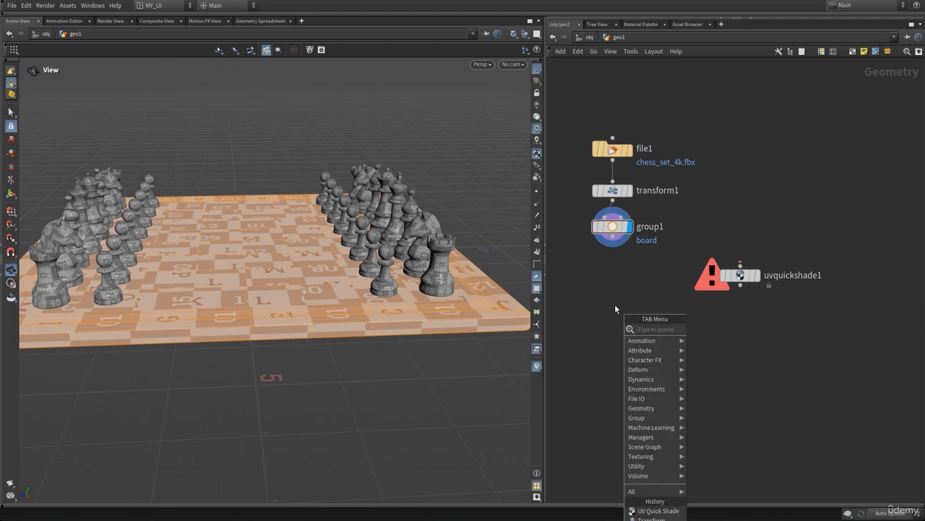
type("visi")
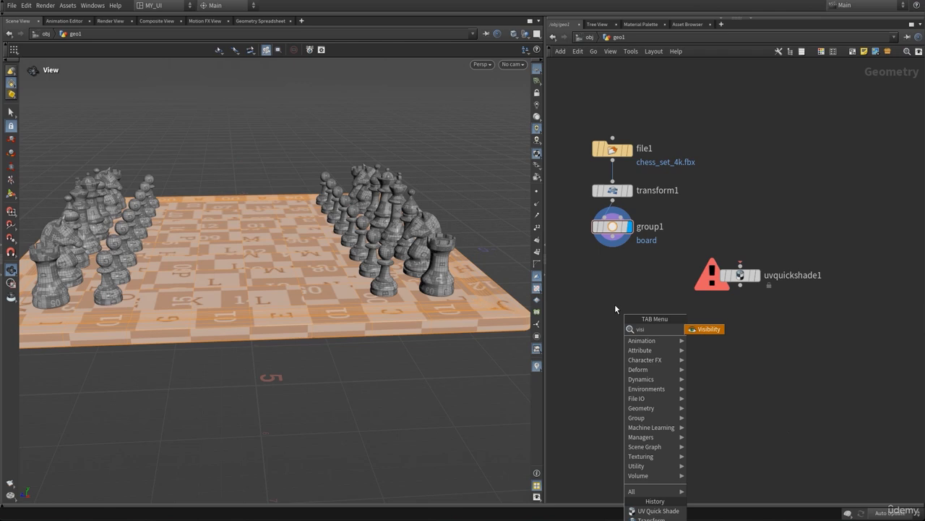
left_click(613, 228)
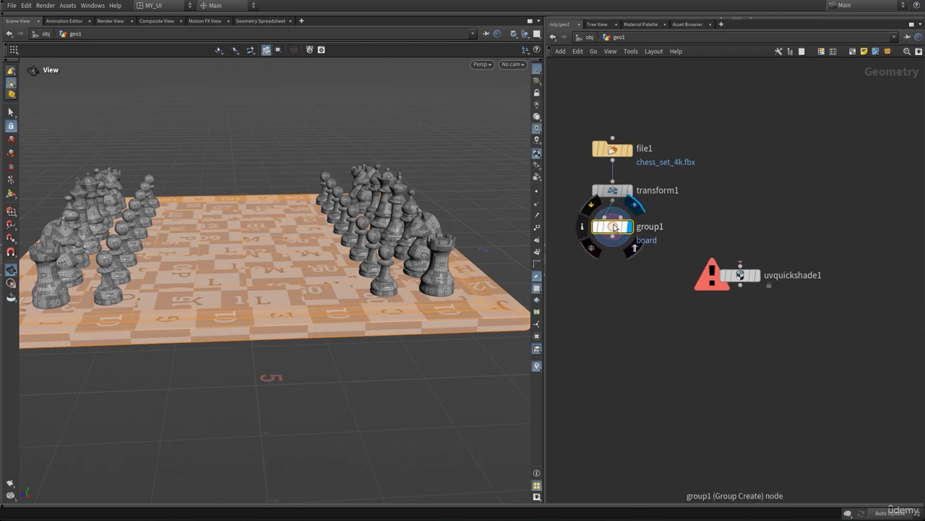
Step: Hide the board by adding a Visibility node after the group node, and place it a little lower in the network
left_click(613, 229)
scroll(197, 249, "up", 3)
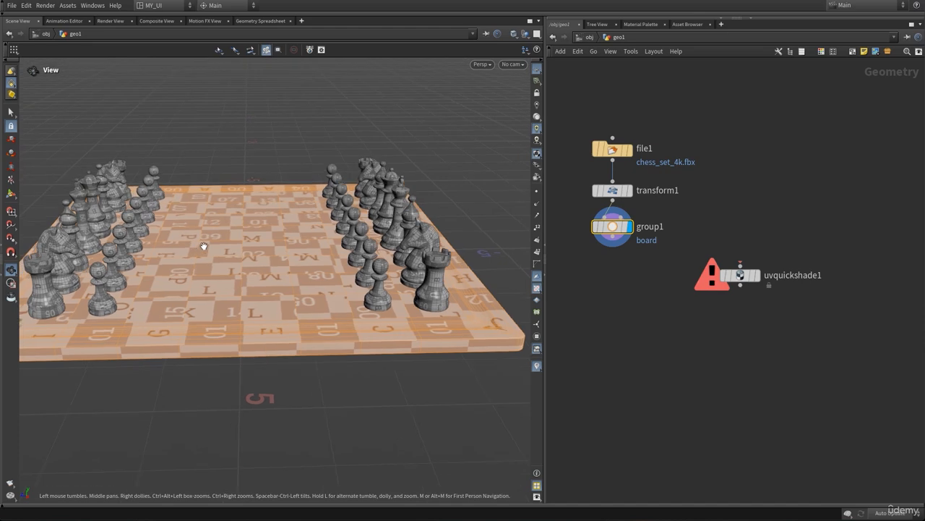
key("Tab")
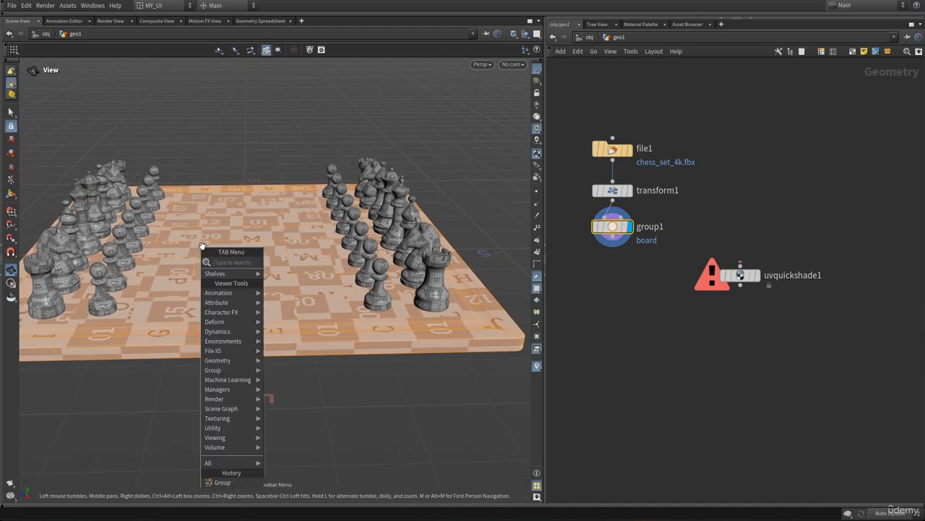
type("visi")
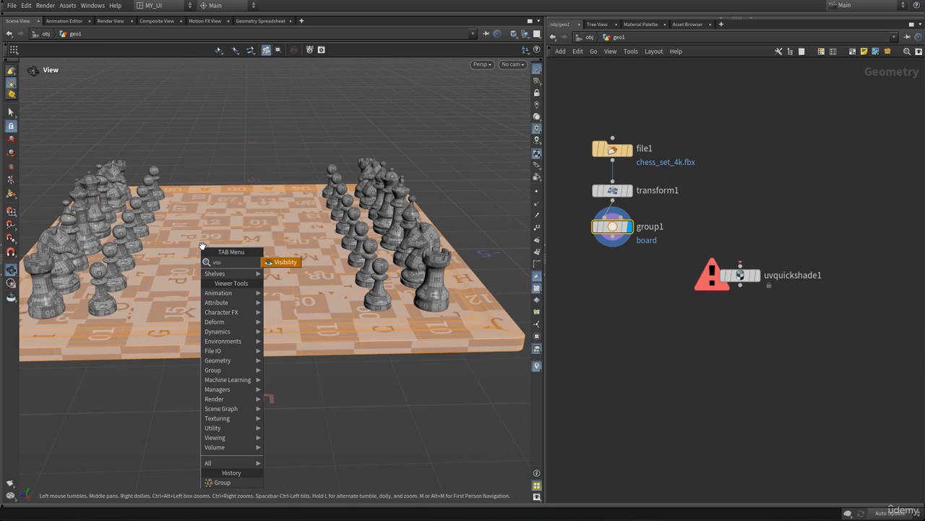
key("Return")
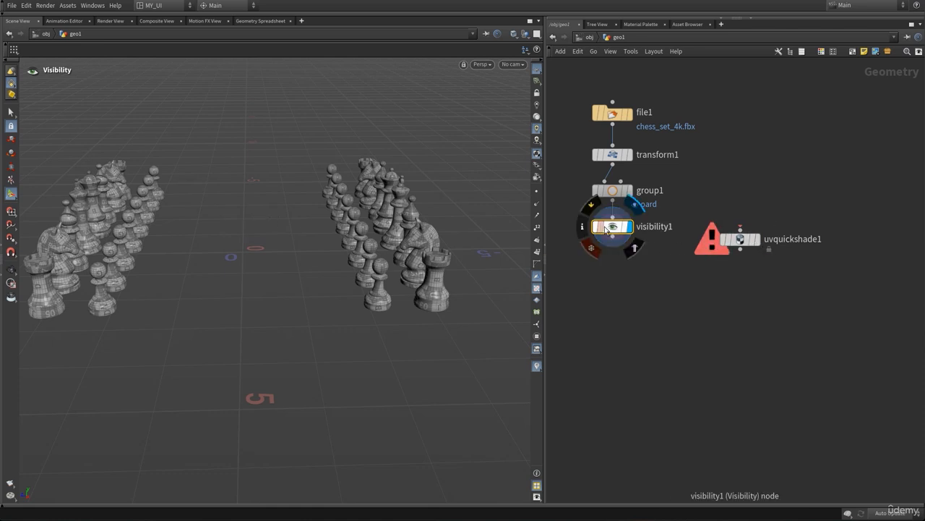
left_click_drag(608, 235, 607, 248)
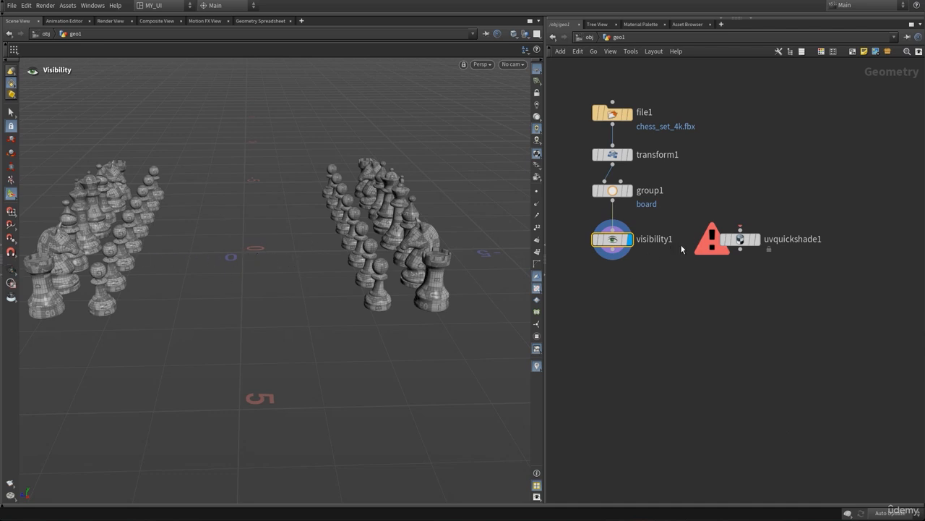
Step: Show the Visibility node's parameters and examine which primitives its Group field hides
middle_click_drag(636, 312, 616, 315)
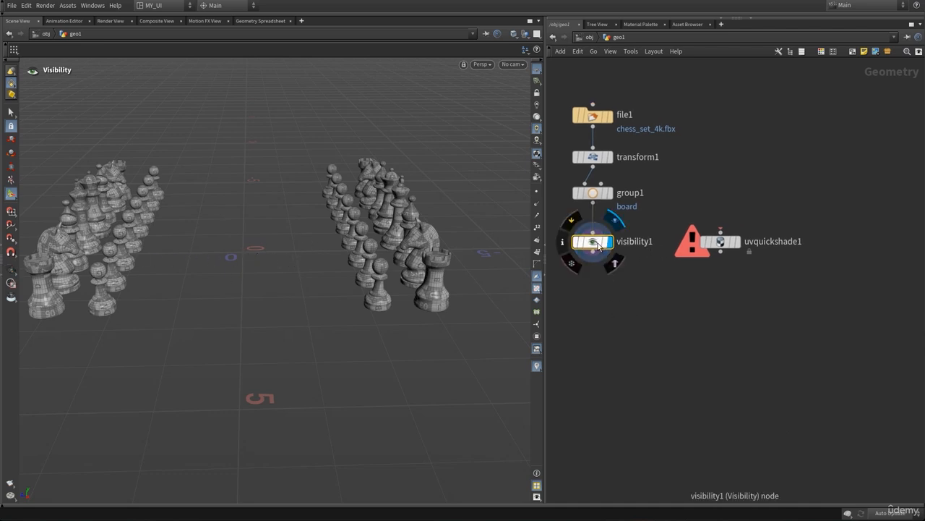
key("p")
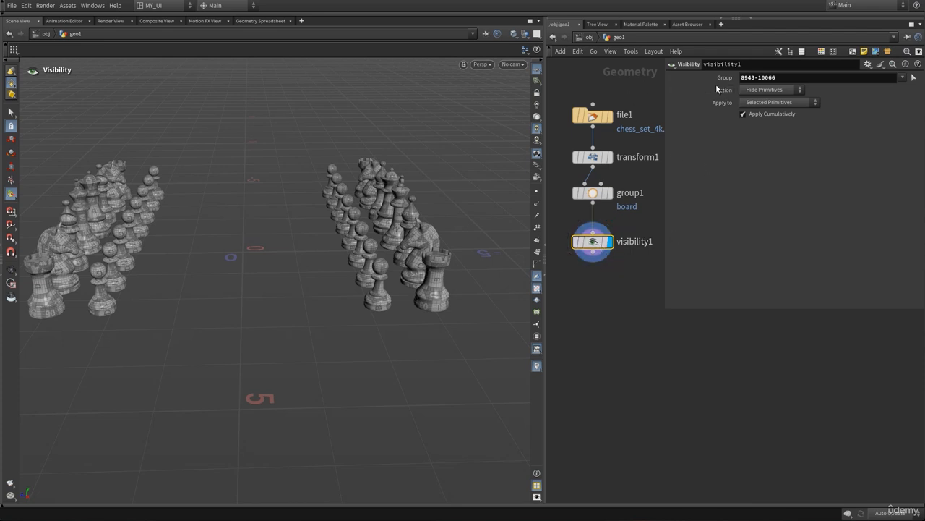
key("Escape")
left_click_drag(275, 293, 461, 221)
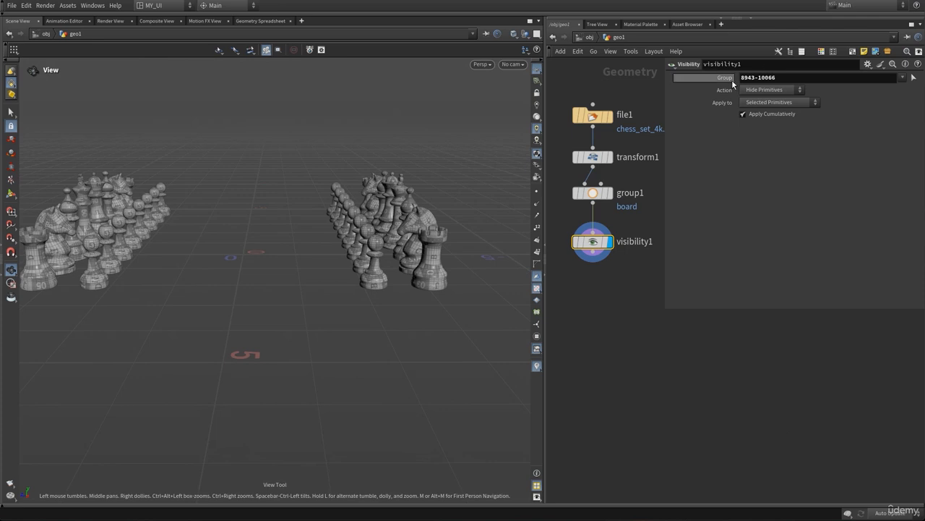
left_click(776, 78)
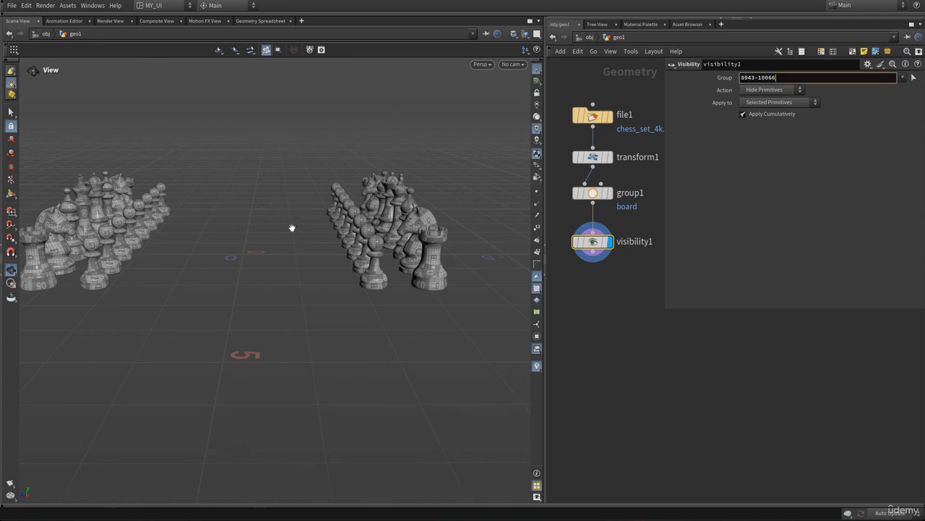
left_click_drag(223, 275, 249, 278)
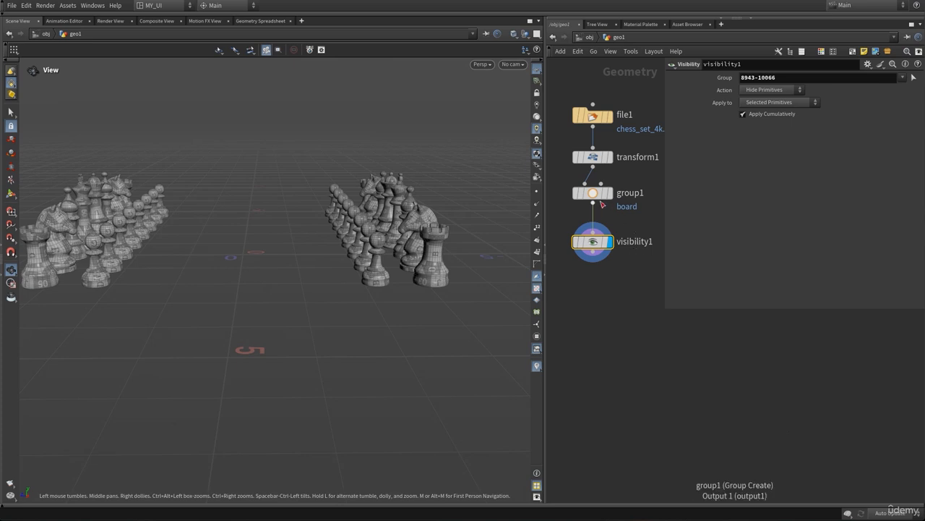
Step: Replace the primitive range in the Visibility node's Group field with the board group
left_click(593, 192)
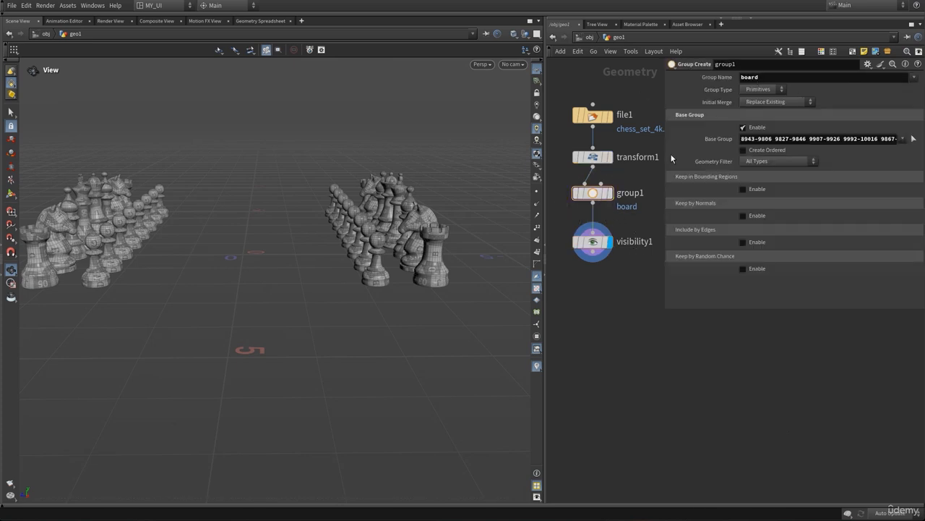
left_click(589, 244)
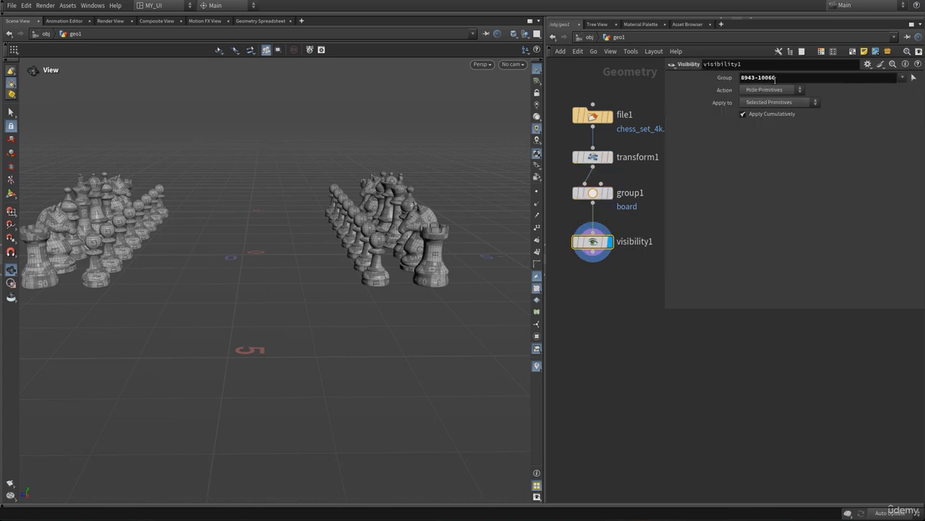
left_click(789, 78)
key("ctrl+a")
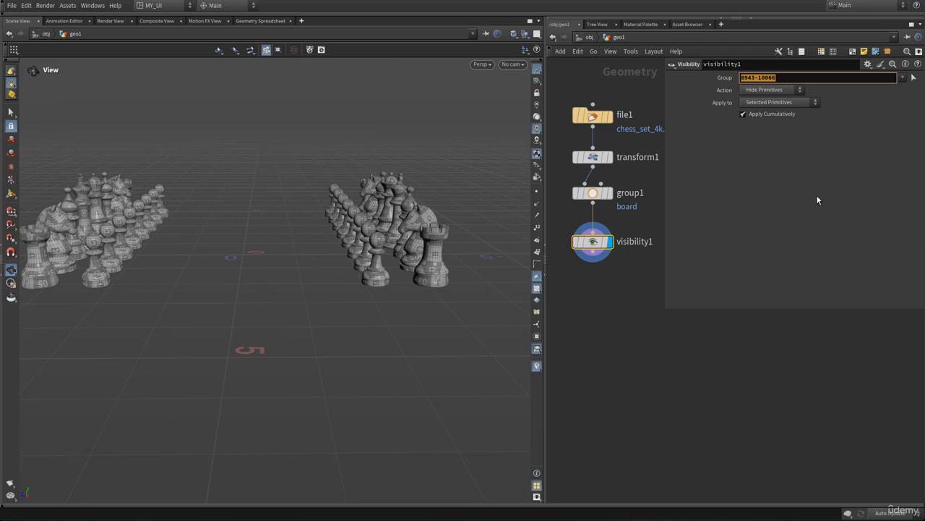
key("BackSpace")
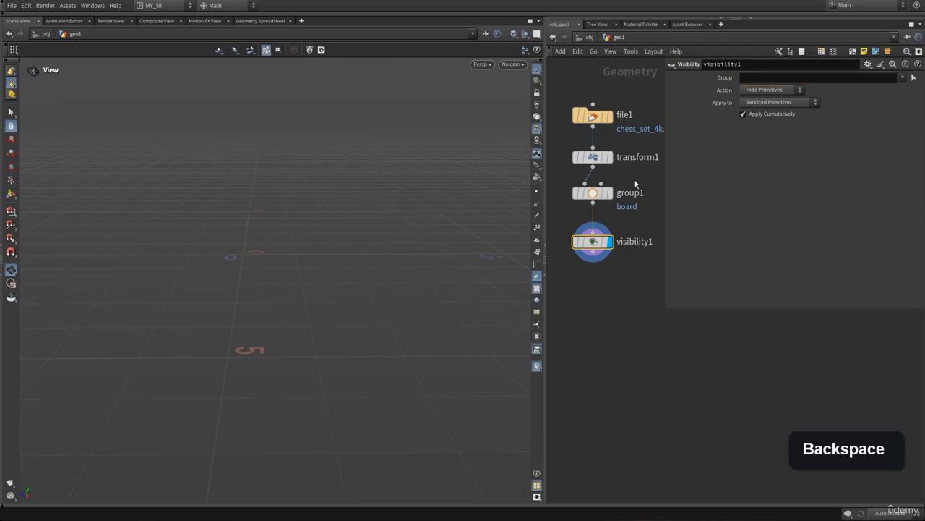
left_click_drag(289, 271, 286, 276)
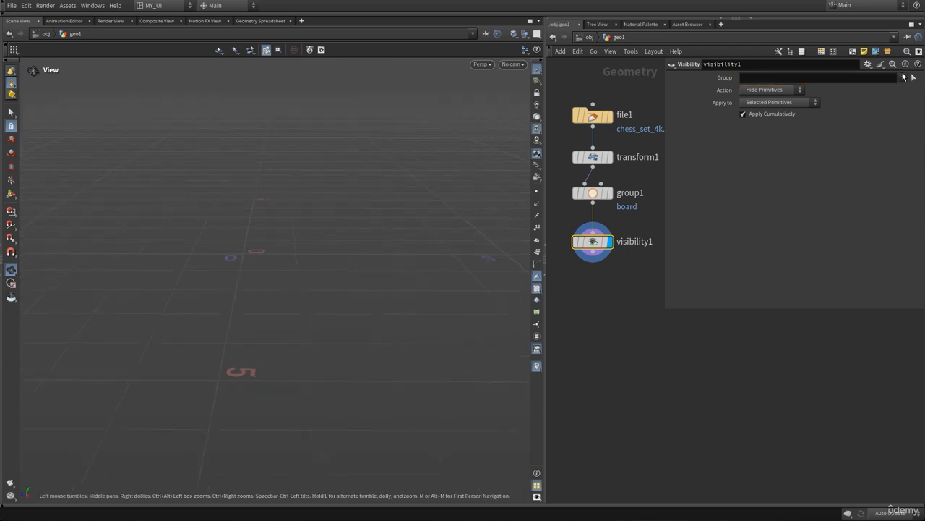
left_click(794, 79)
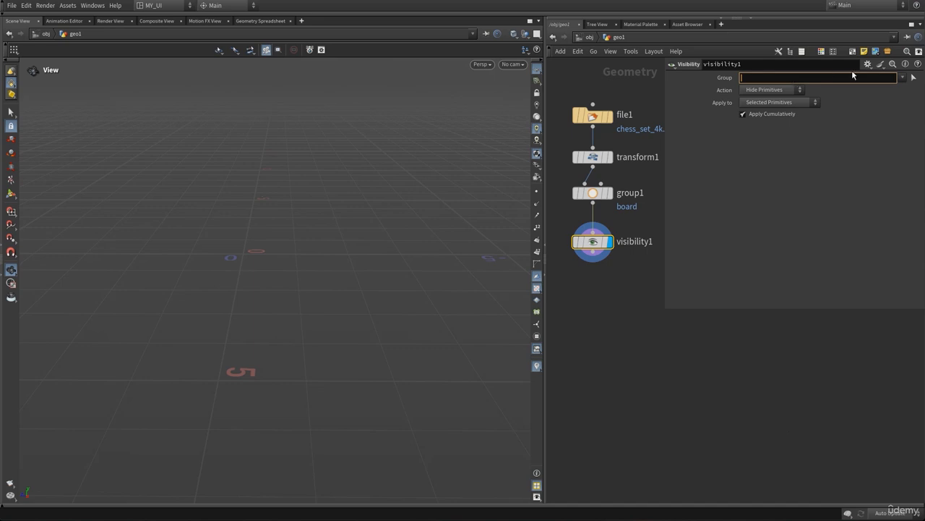
left_click(903, 77)
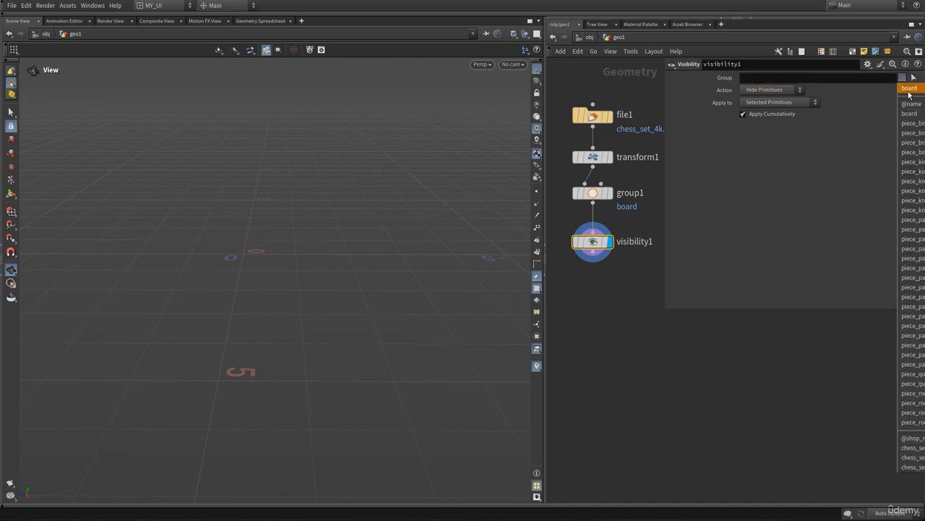
left_click(909, 89)
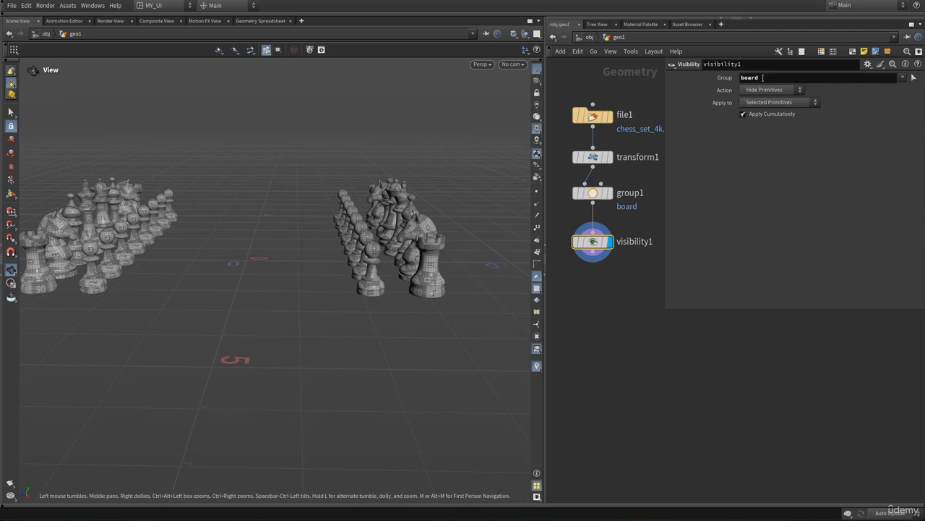
Step: Select all chess pieces of the army on one side and create a Group node from them after the Visibility node
left_click_drag(345, 235, 338, 254)
middle_click_drag(261, 281, 282, 265)
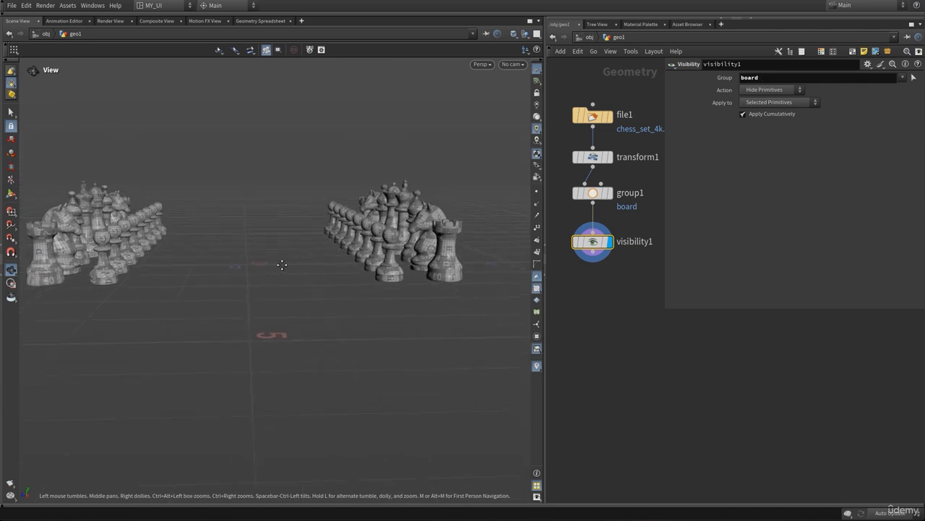
left_click_drag(282, 265, 270, 250)
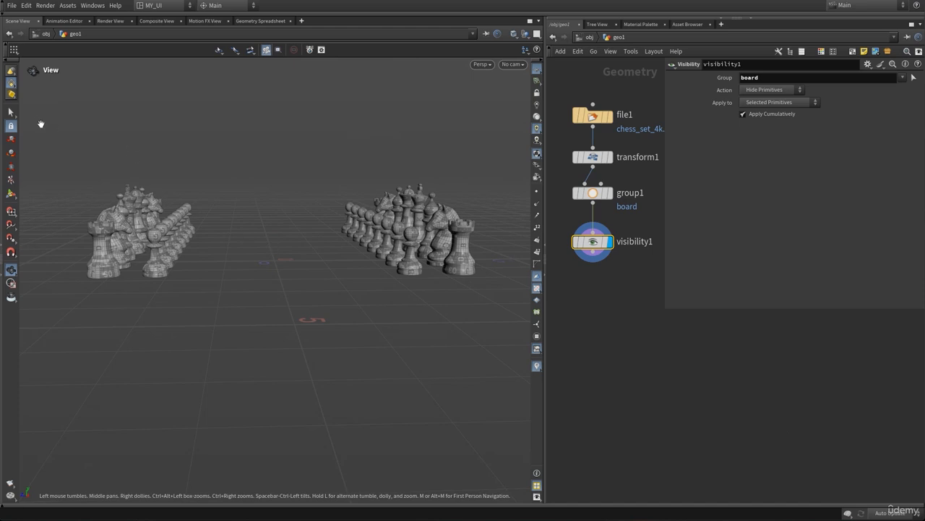
left_click(11, 112)
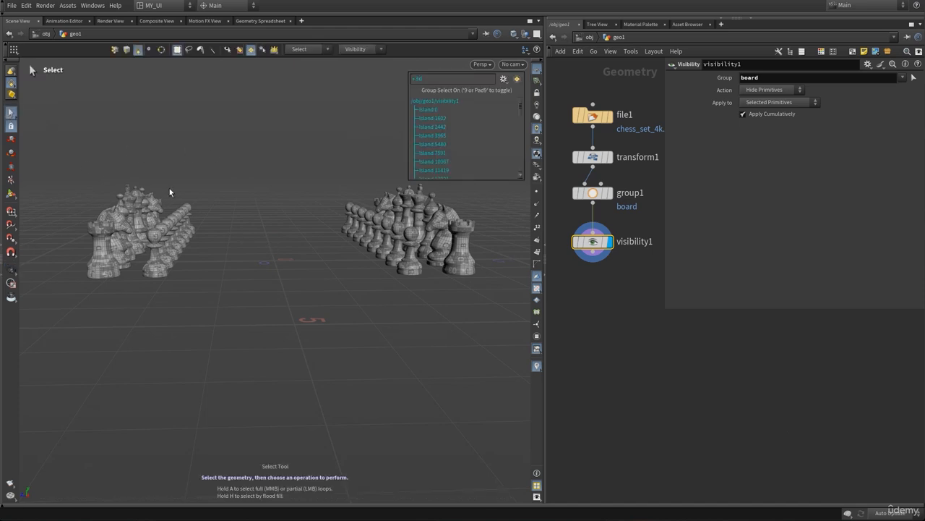
left_click_drag(79, 168, 229, 282)
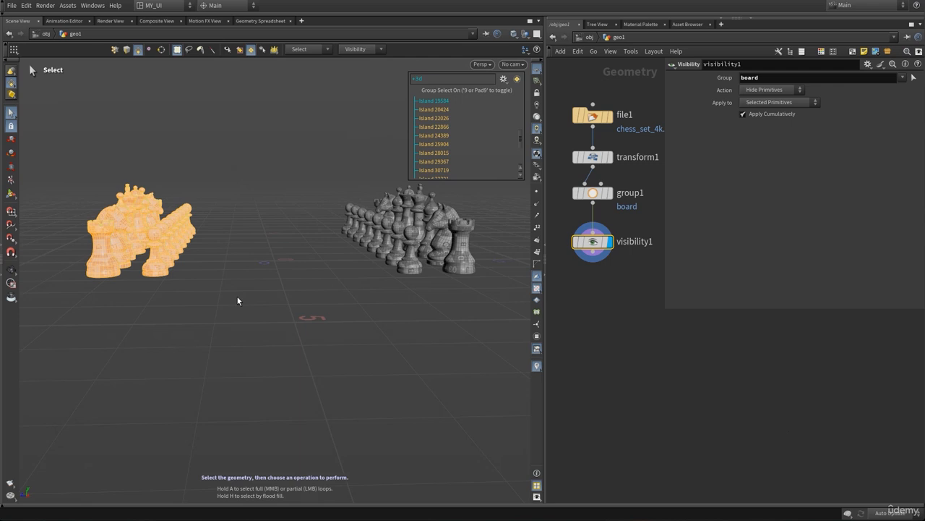
key("Tab")
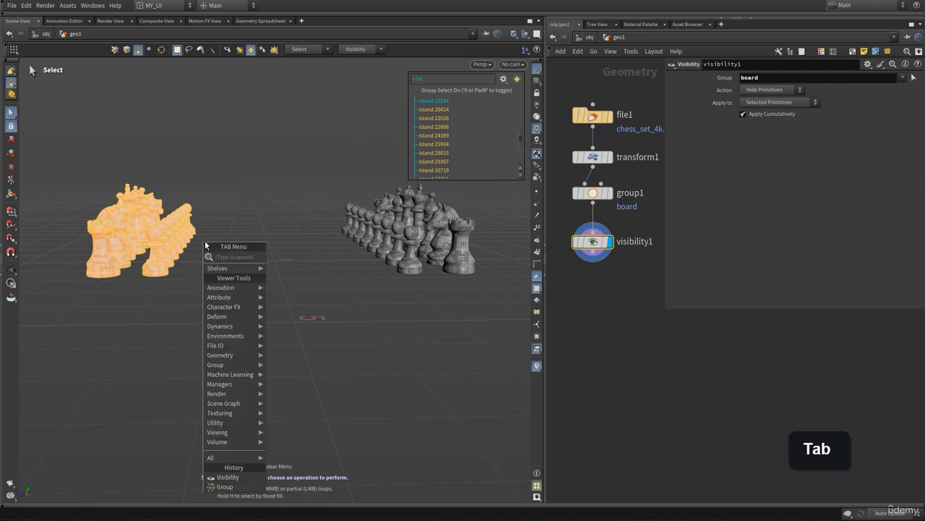
type("group")
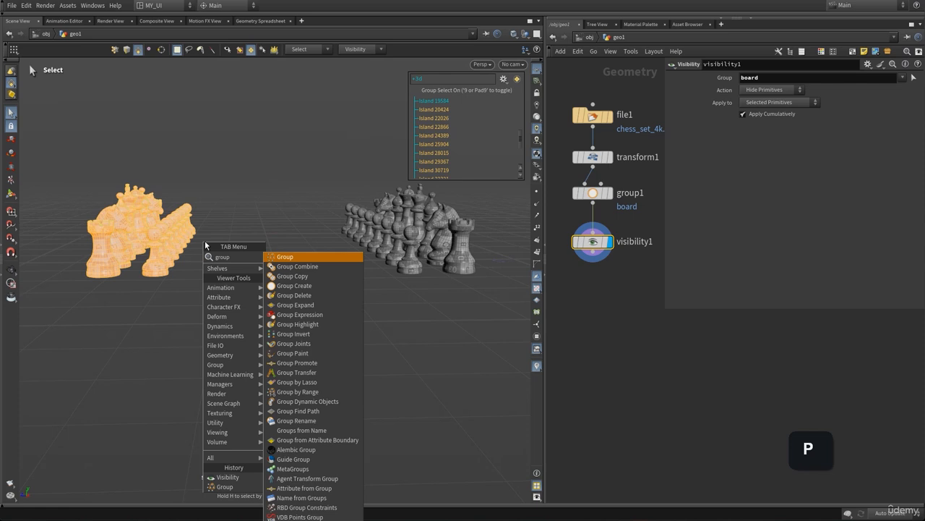
key("Return")
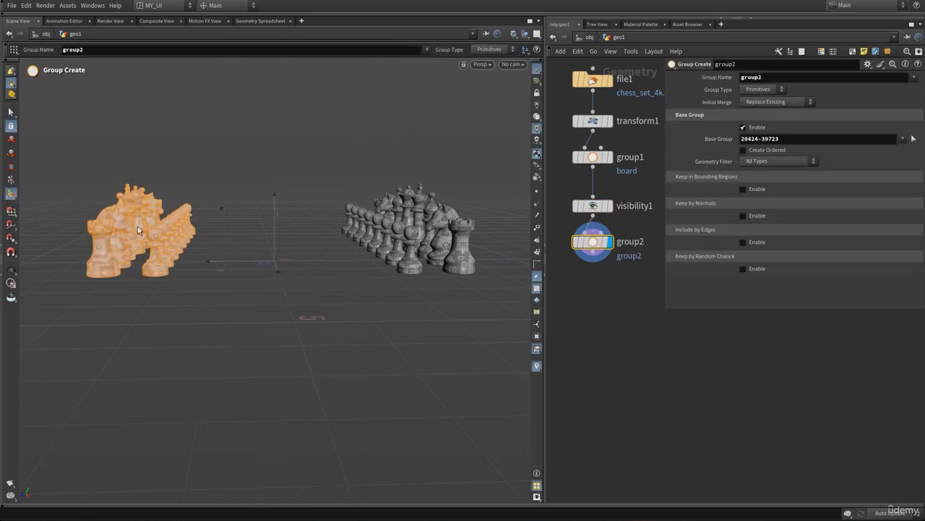
Step: Set the new group node's Group Name to black
middle_click_drag(643, 321, 630, 346)
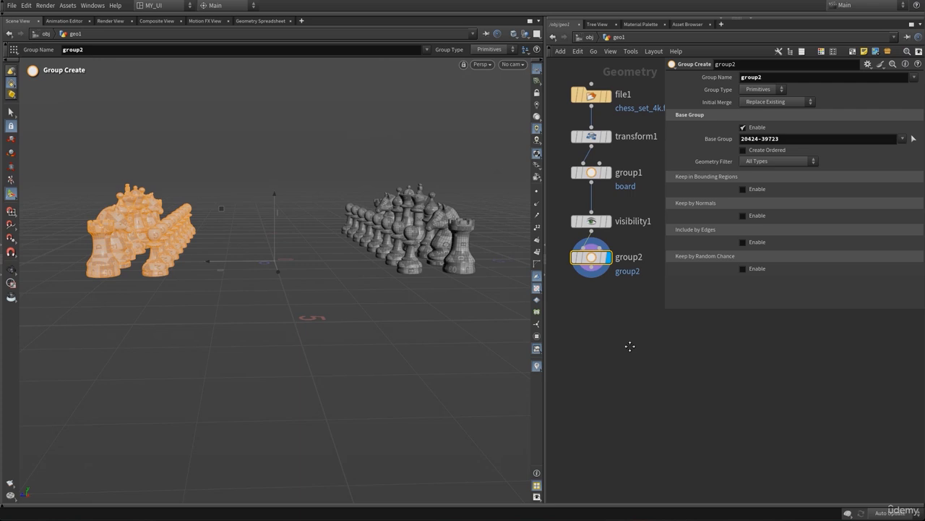
left_click(767, 77)
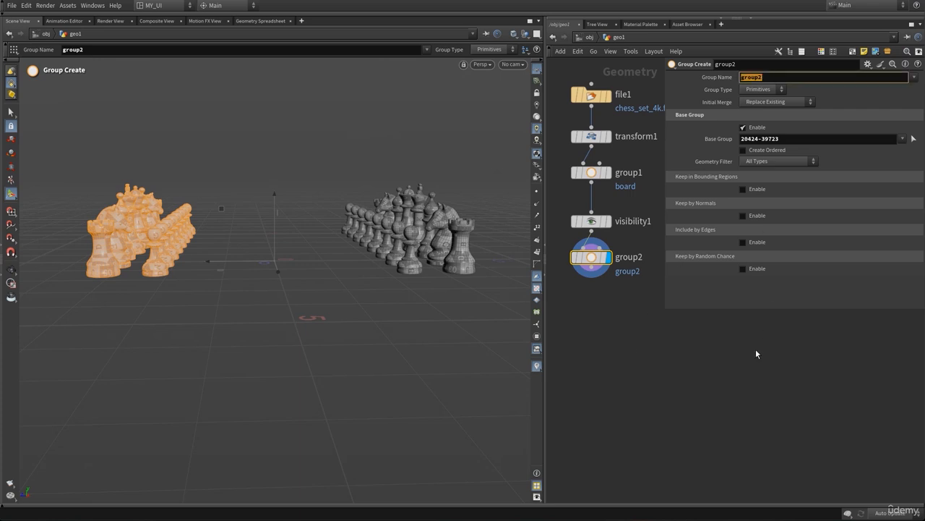
type("black")
key("Return")
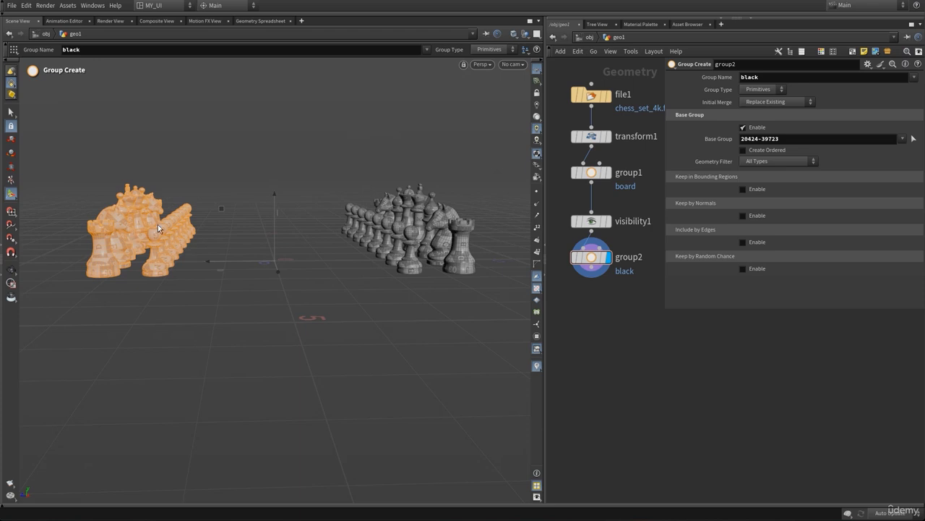
Step: Select all chess pieces of the opposite army and repeat the Group operation on them
left_click(16, 114)
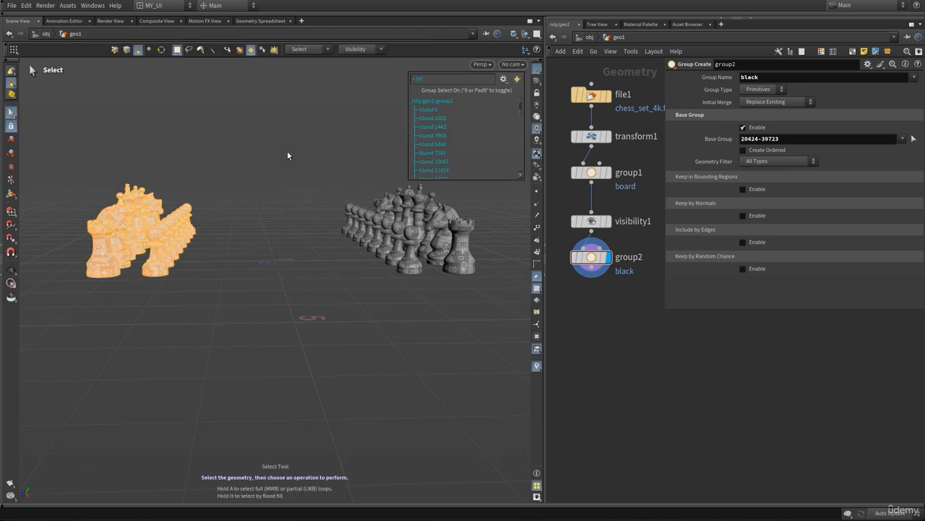
left_click(269, 190)
left_click_drag(384, 301, 293, 306, "alt")
left_click_drag(203, 160, 421, 315)
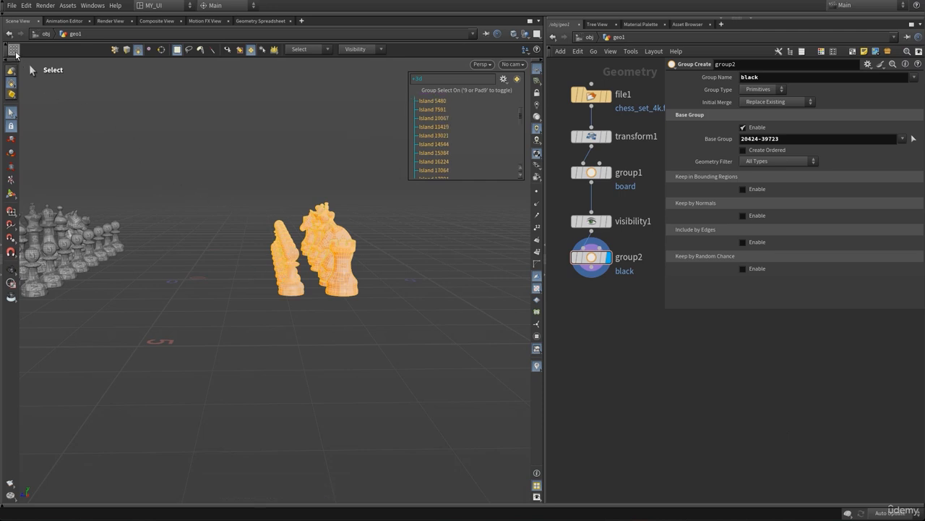
left_click(15, 52)
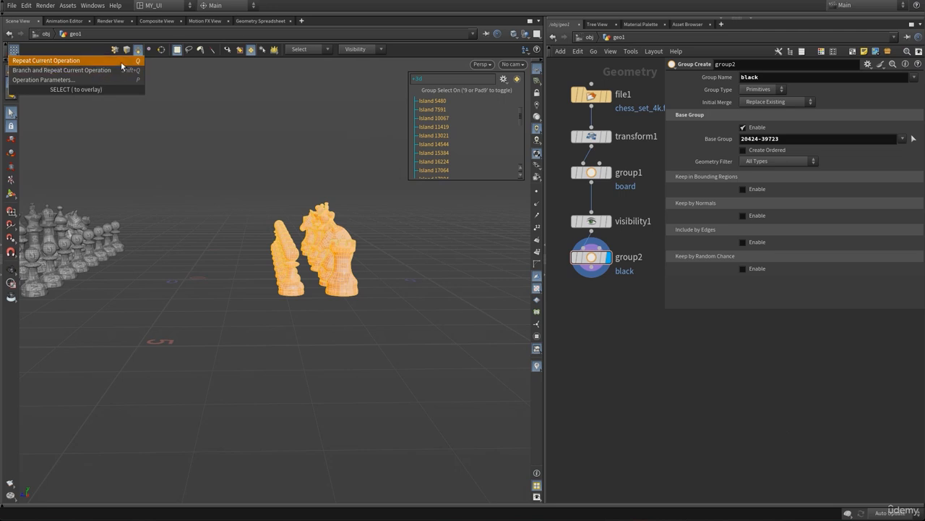
left_click(73, 64)
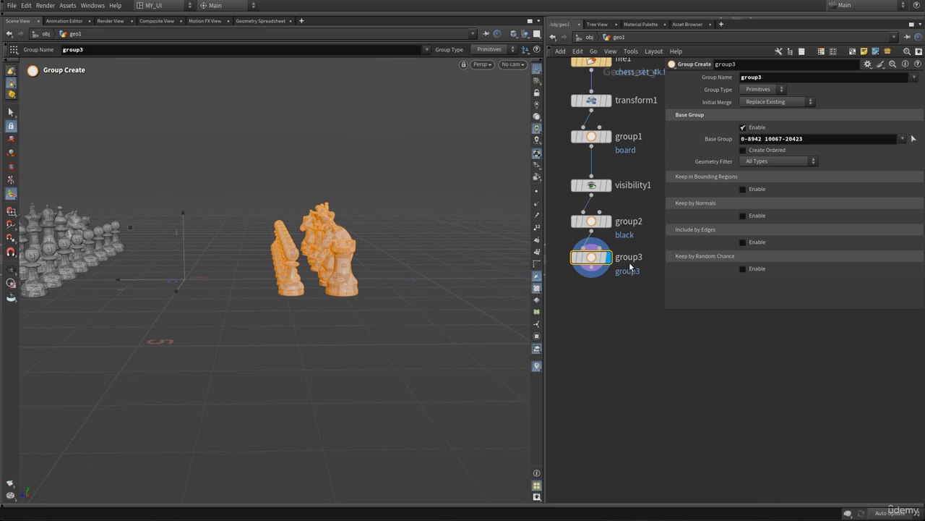
Step: Move the newest group node a little lower, set its Group Name to white, and hide the parameters
left_click_drag(618, 273, 619, 292)
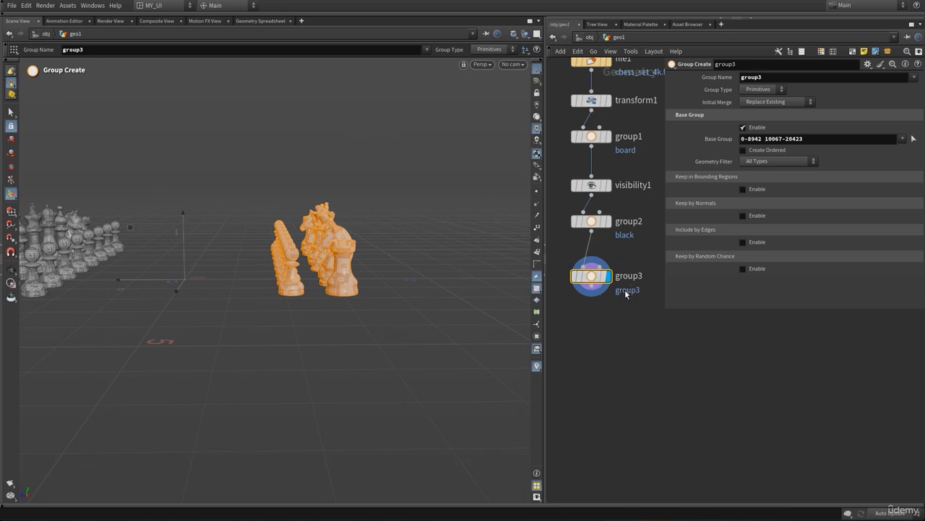
left_click(814, 79)
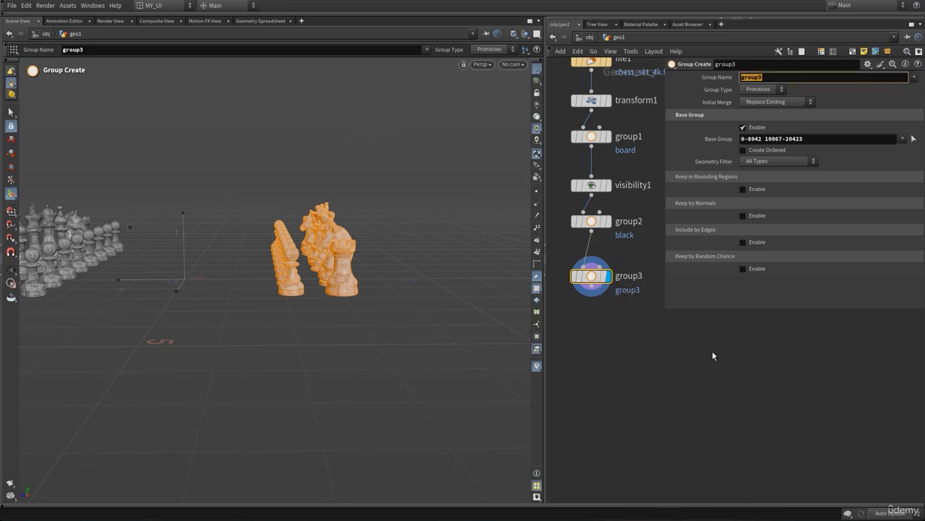
type("white")
key("Return")
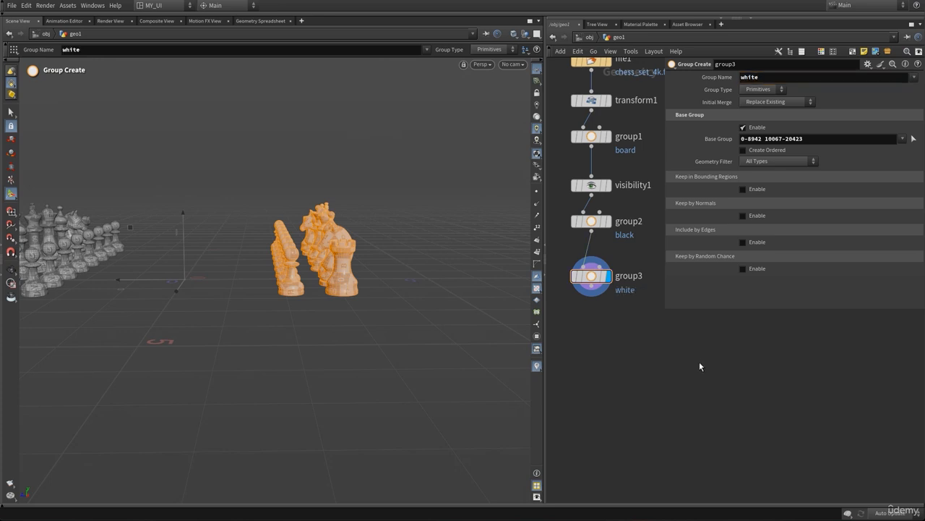
key("p")
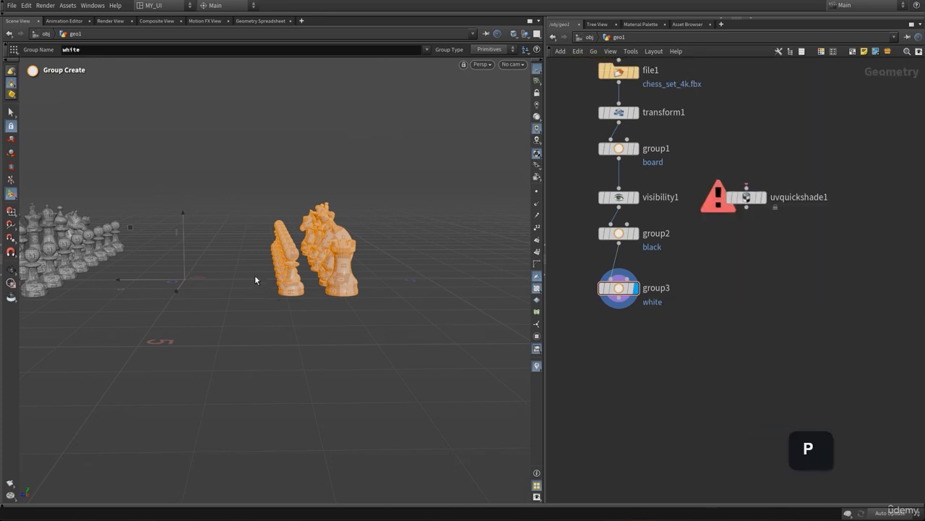
Step: Delete the Visibility node from the network and move the board group node down closer to the black one
left_click(11, 269)
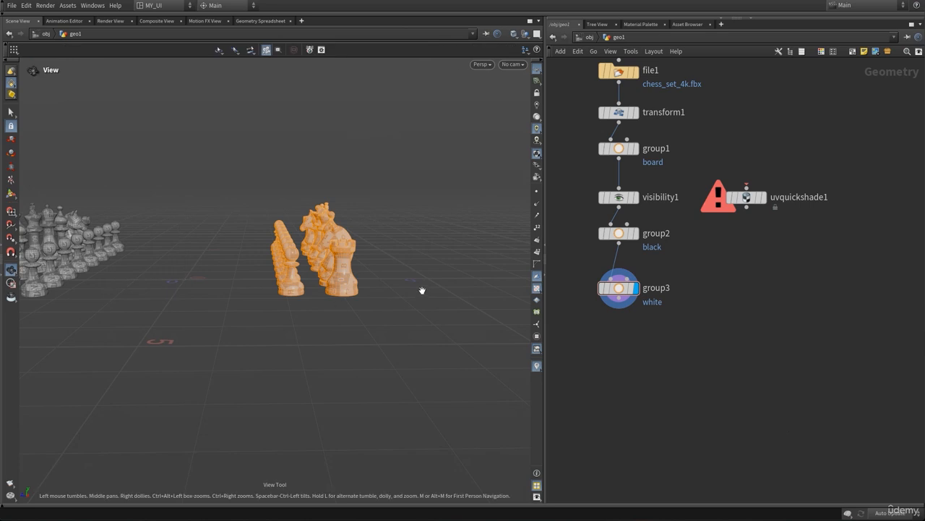
left_click_drag(423, 290, 274, 269)
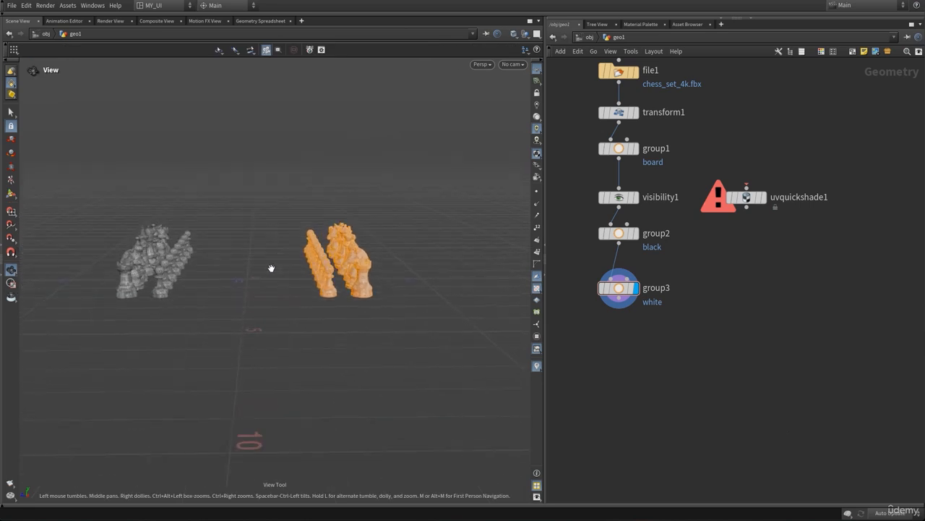
key("h")
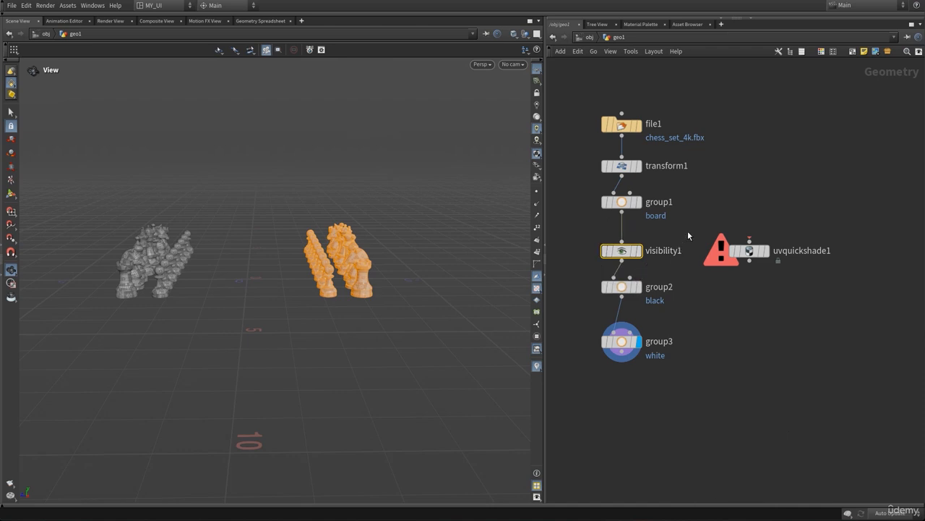
left_click(621, 256)
key("Delete")
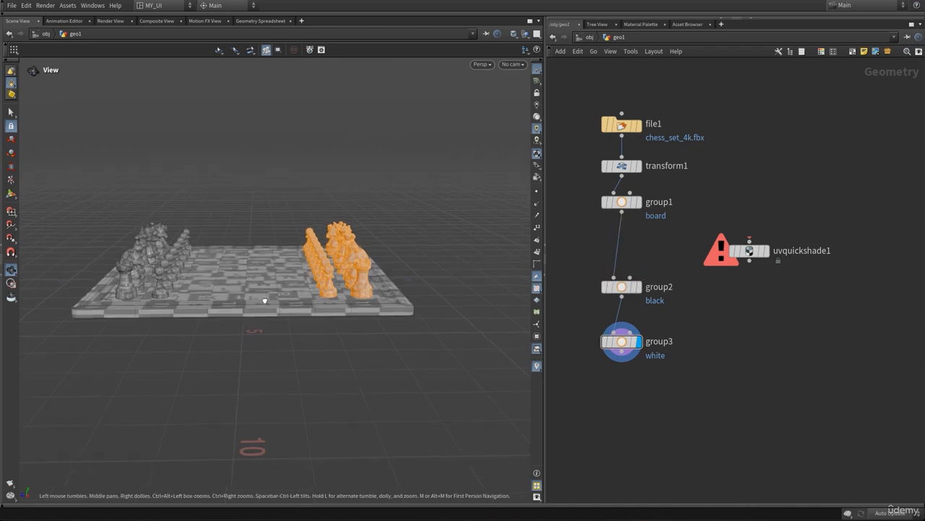
left_click_drag(264, 295, 292, 277)
left_click_drag(622, 202, 622, 235)
middle_click_drag(675, 375, 664, 348)
Step: Place the uvquickshade1 node below the white group node, connect it to that node's output, and display it
left_click_drag(737, 225, 659, 411)
middle_click_drag(684, 377, 700, 348)
left_click_drag(676, 380, 634, 390)
middle_click_drag(708, 330, 710, 300)
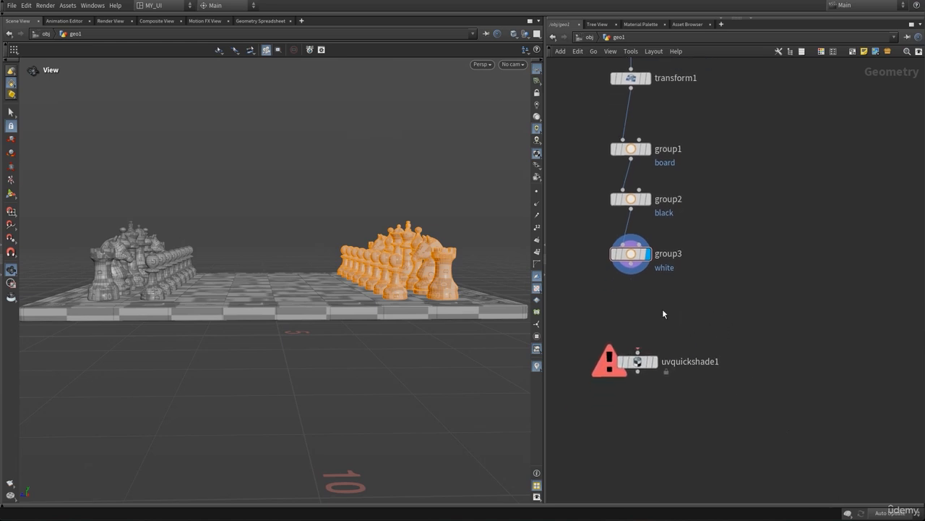
mouse_move(632, 264)
left_mouse_down()
mouse_move(637, 352)
mouse_move(627, 341)
mouse_move(628, 298)
mouse_move(629, 308)
left_mouse_up()
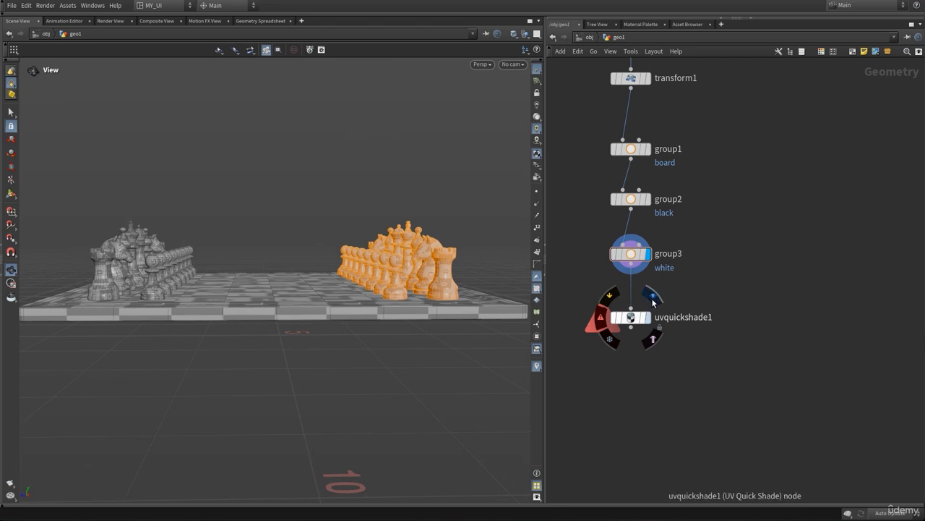
left_click(647, 318)
Step: Limit the uvquickshade1 node's texture to the board group and hide the parameters
key("p")
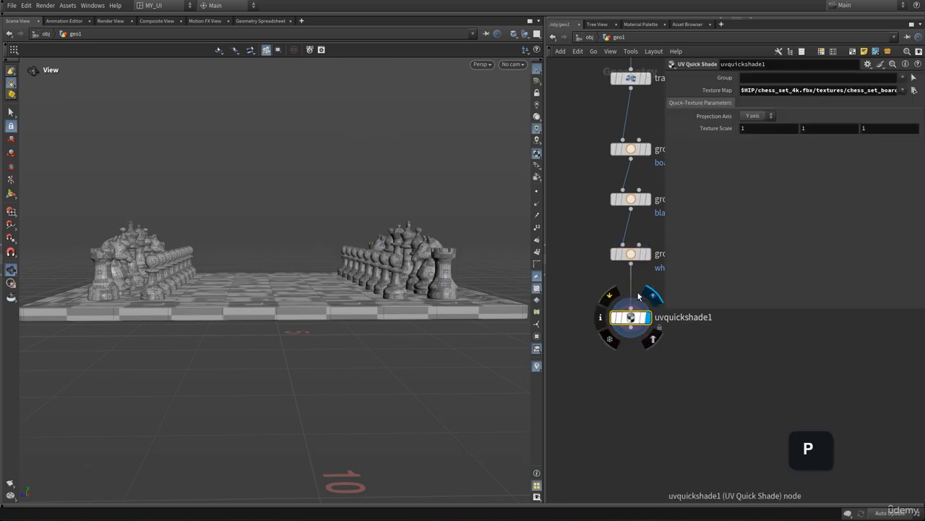
left_click_drag(321, 295, 238, 309)
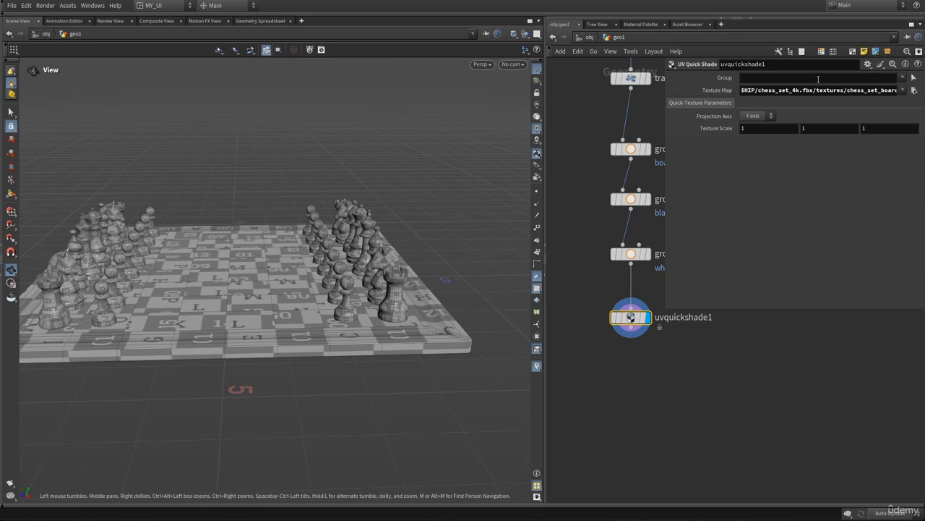
left_click(886, 79)
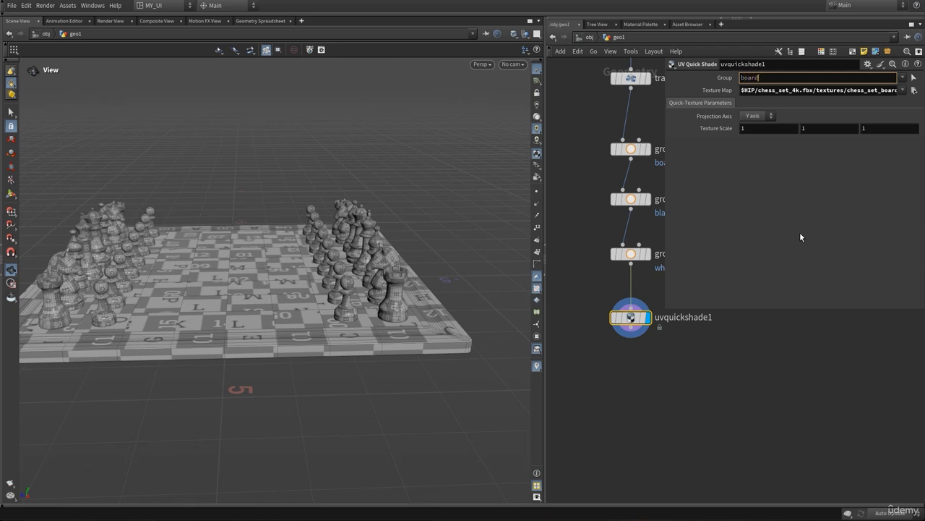
key("Return")
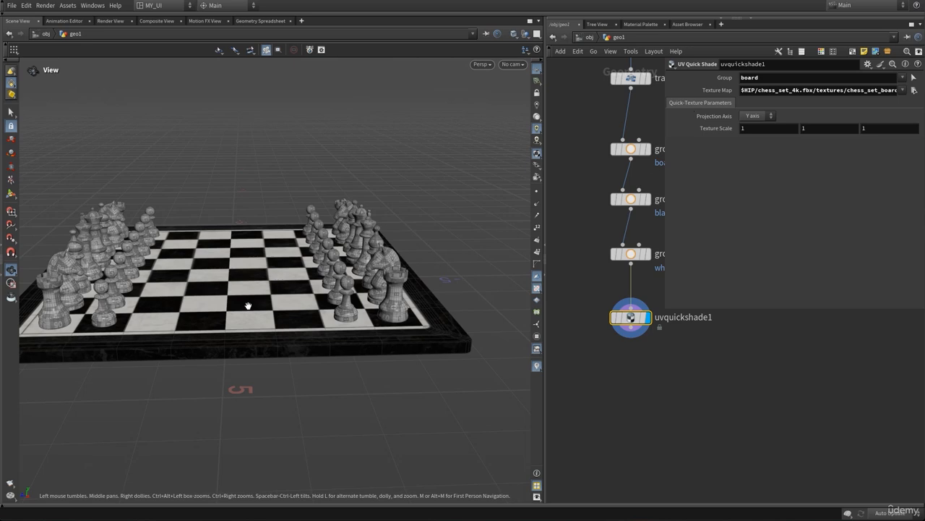
mouse_move(248, 306)
left_mouse_down()
mouse_move(252, 317)
mouse_move(253, 302)
left_mouse_up()
left_click_drag(149, 313, 270, 316)
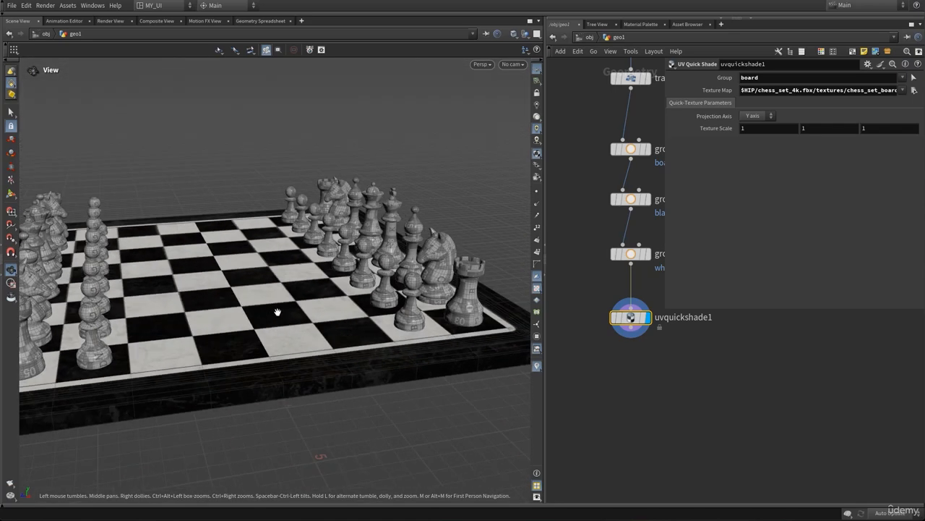
left_click_drag(374, 285, 372, 298)
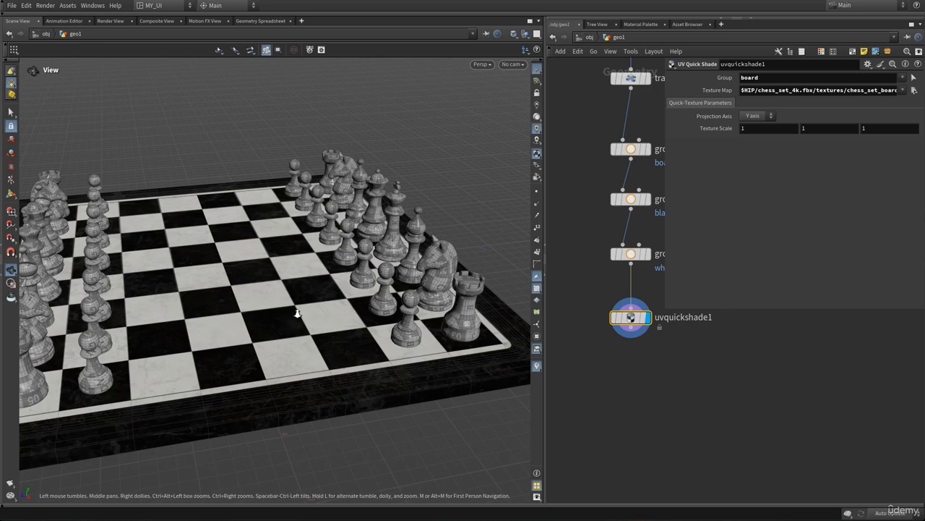
left_click_drag(321, 314, 496, 383)
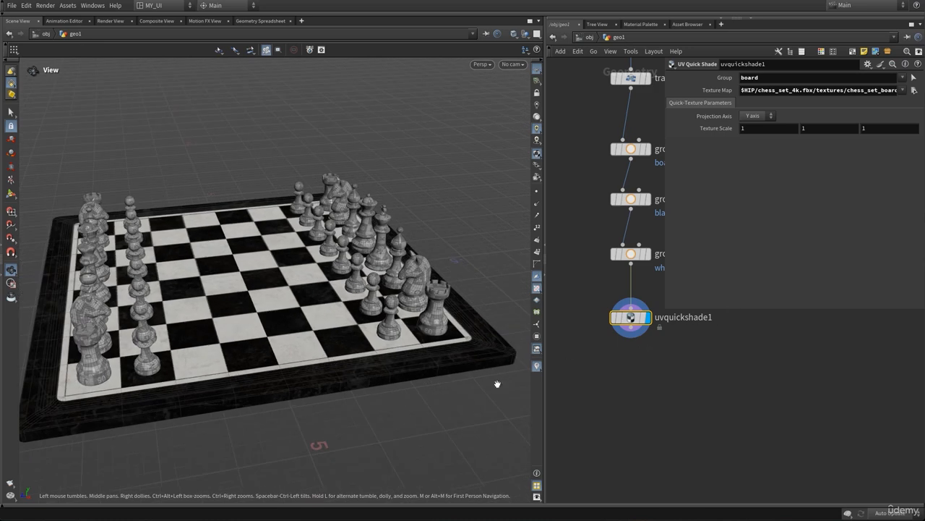
key("p")
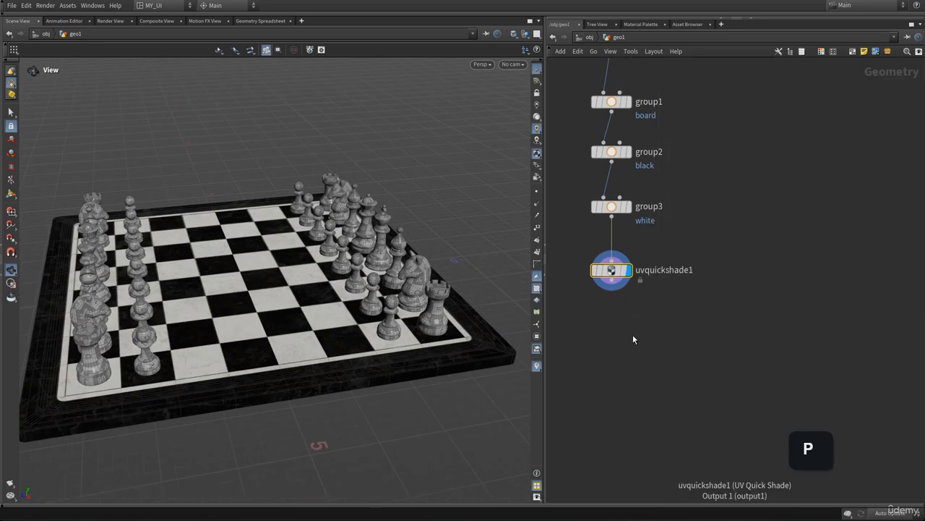
Step: Duplicate the uvquickshade1 node and place the copy directly below it, wired in after the original
key("Tab")
key("Escape")
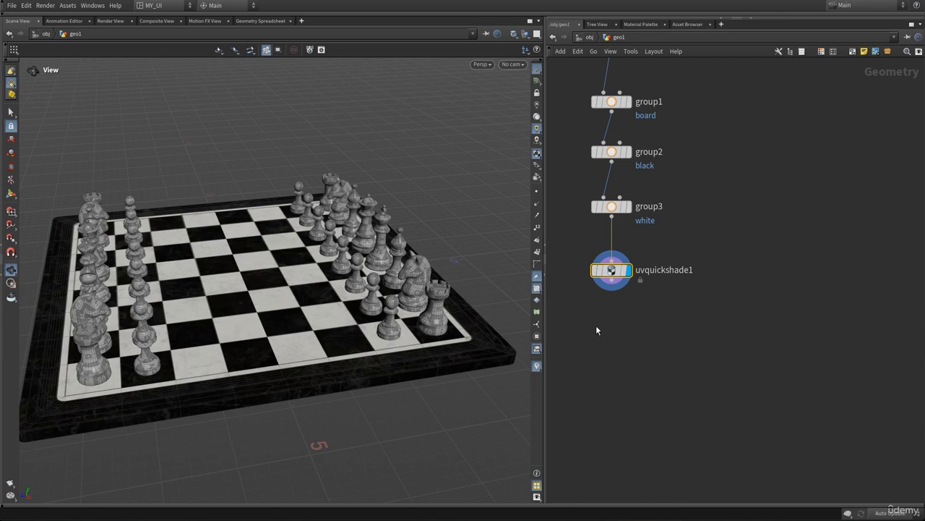
mouse_move(614, 270)
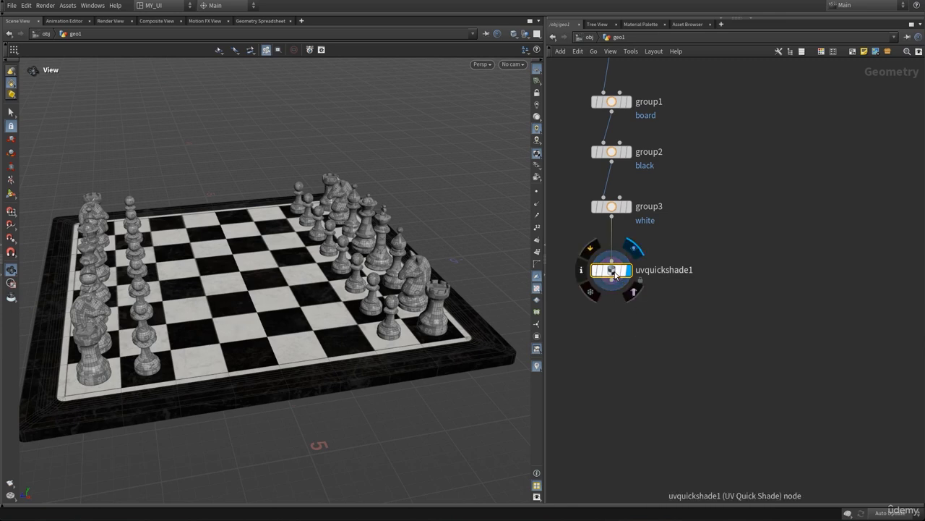
key("alt")
left_click_drag(612, 271, 653, 348, "alt")
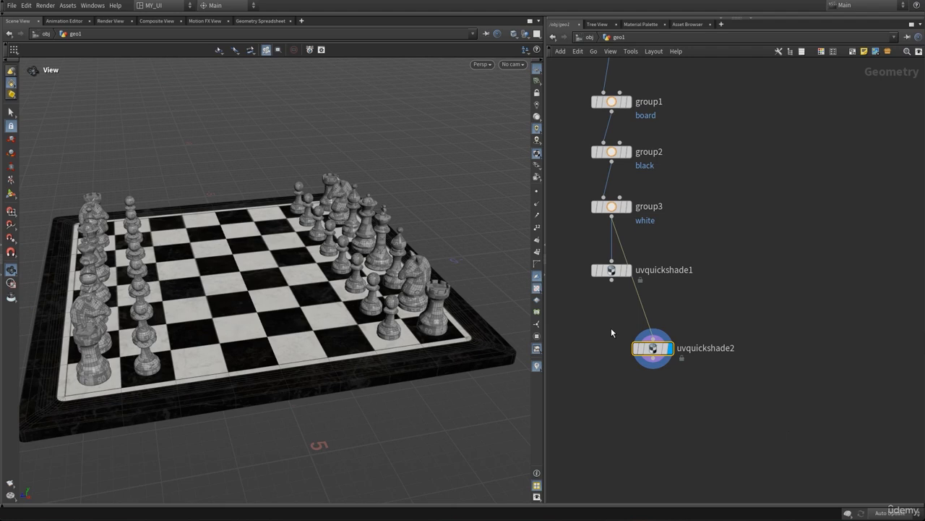
left_click_drag(653, 349, 612, 326)
Step: Set the uvquickshade2 node's Group to black and its Texture Map to chess_set_pieces_black_diff_4k.png
key("p")
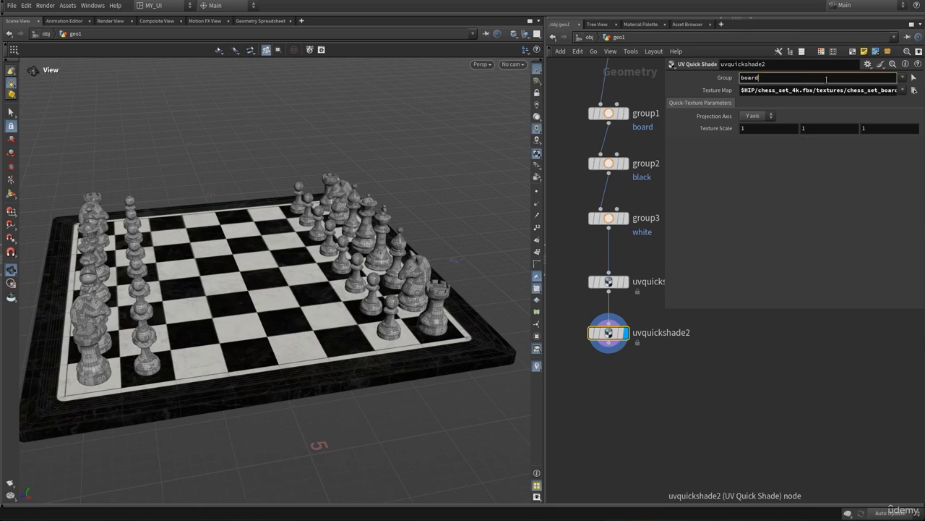
left_click(858, 78)
key("BackSpace")
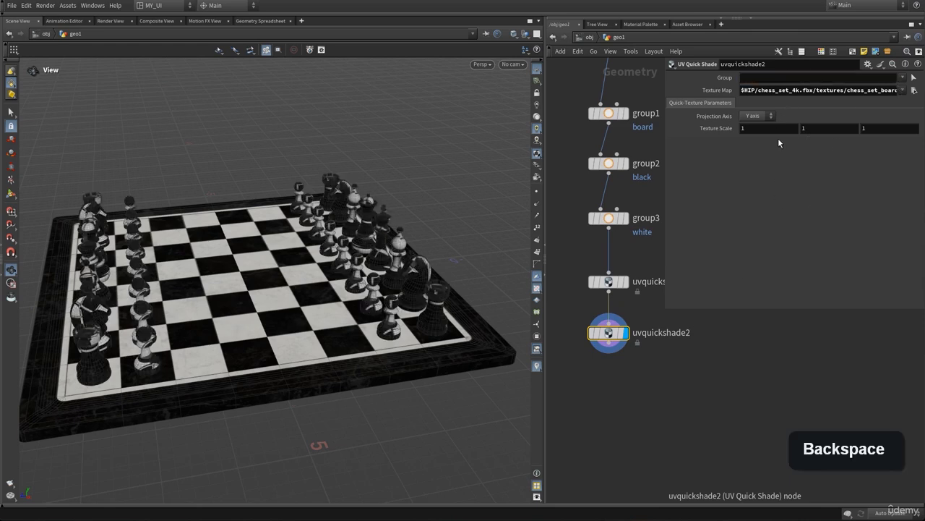
left_click(902, 77)
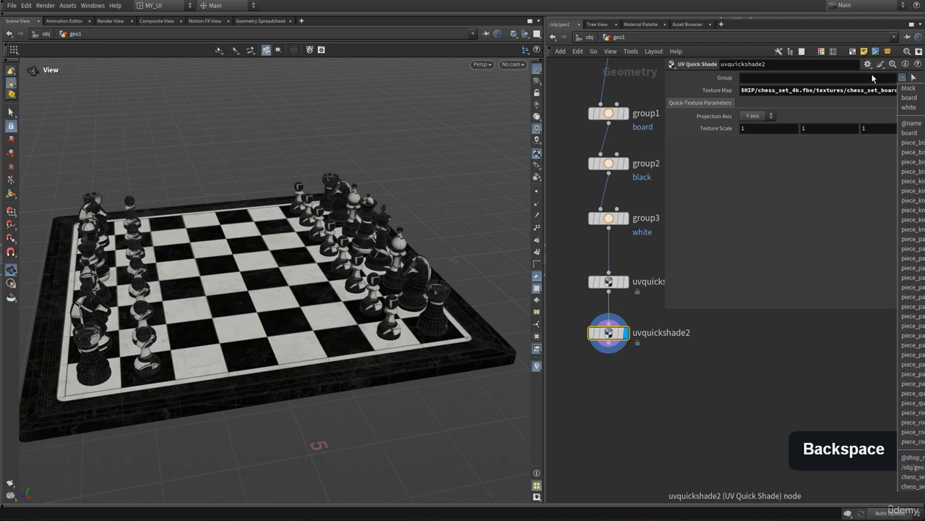
left_click(908, 87)
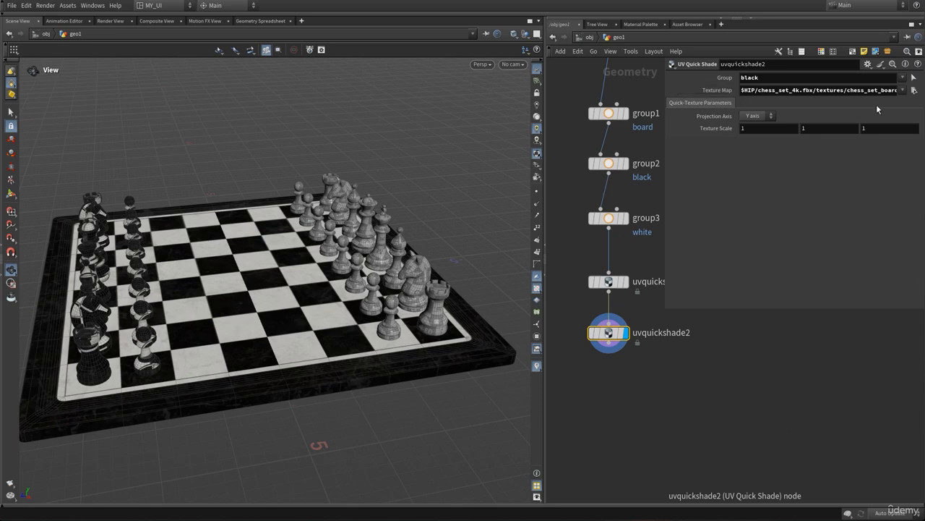
left_click(914, 91)
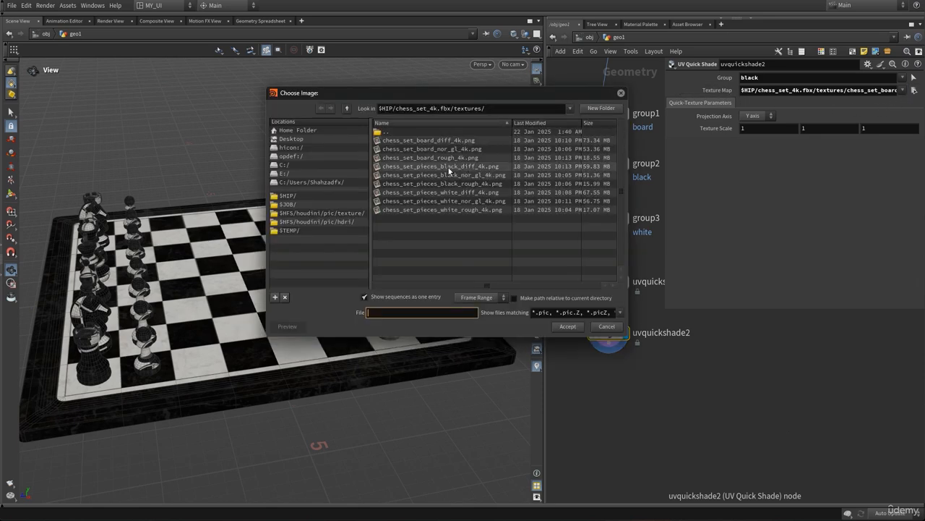
left_click(467, 168)
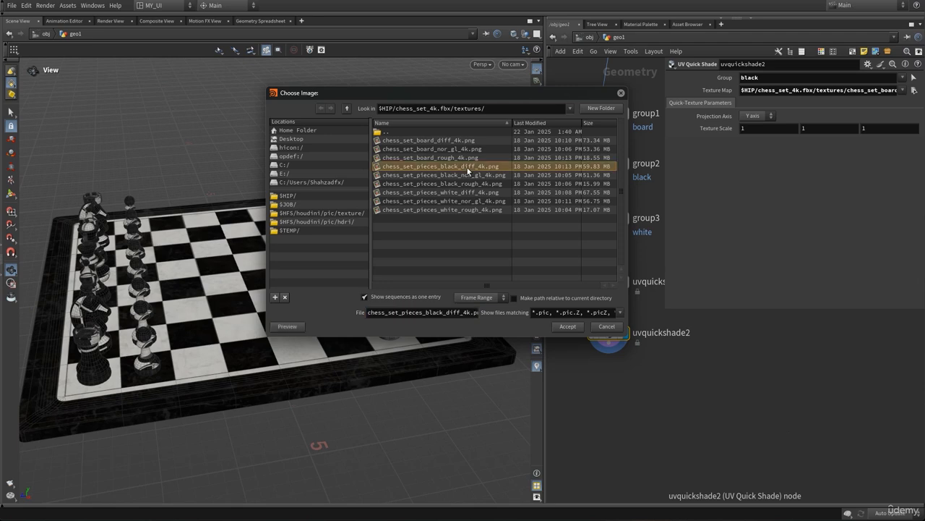
left_click(567, 326)
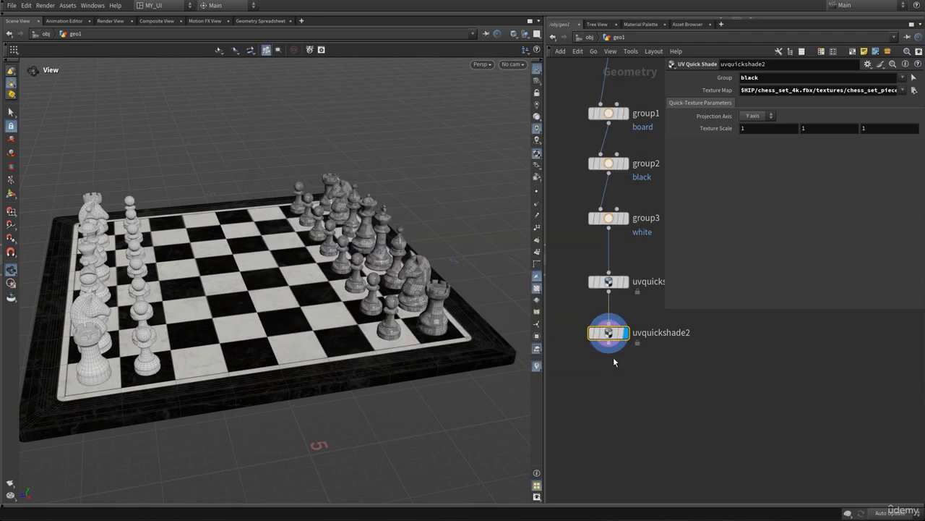
Step: Examine the texture on the black pieces up close and compare it with the untextured opposite army
left_click_drag(250, 313, 120, 284)
right_click_drag(98, 308, 329, 324)
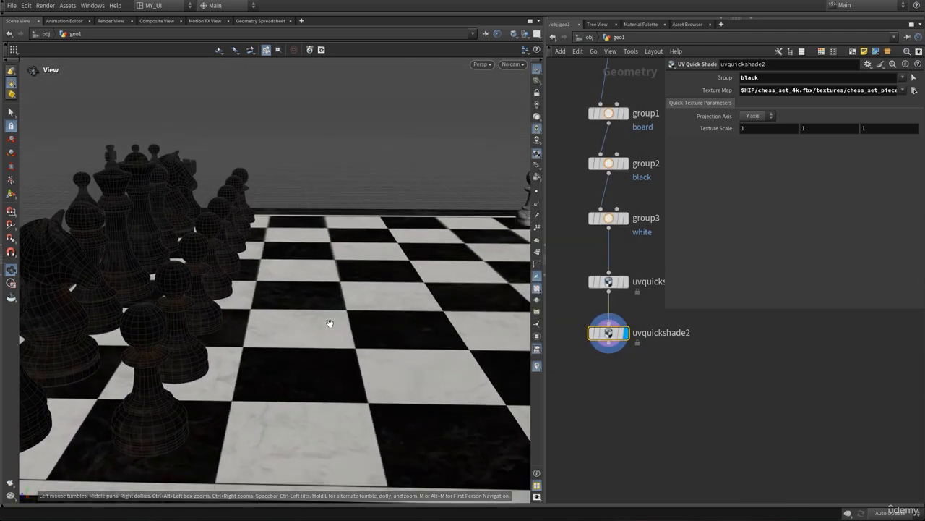
middle_click_drag(186, 345, 294, 328)
mouse_move(294, 328)
left_mouse_down()
mouse_move(306, 296)
mouse_move(322, 311)
mouse_move(297, 322)
left_mouse_up()
middle_click_drag(180, 331, 304, 288)
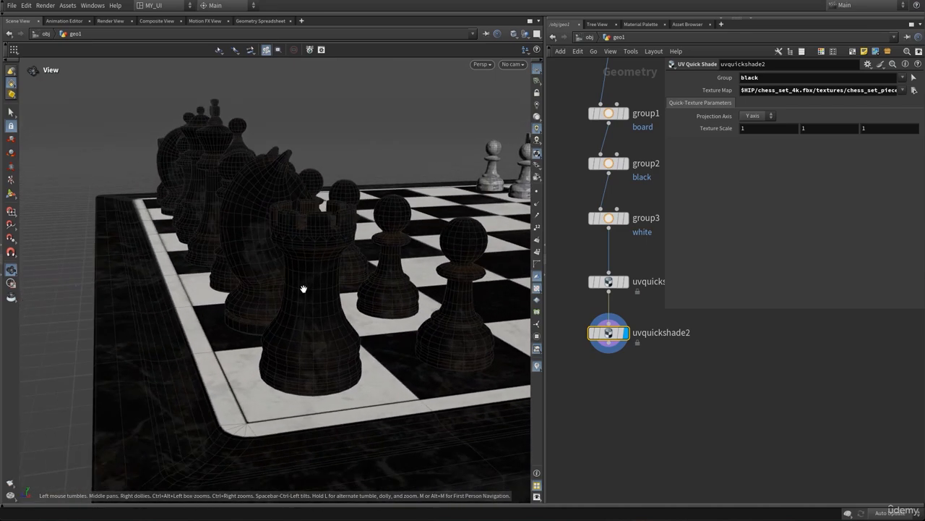
right_click_drag(303, 288, 318, 282)
mouse_move(300, 290)
left_mouse_down()
mouse_move(349, 279)
mouse_move(302, 299)
left_mouse_up()
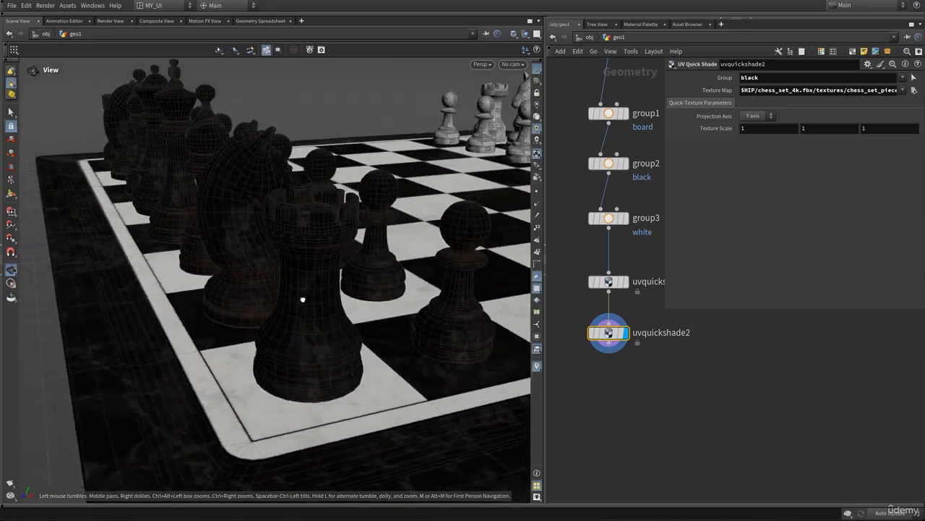
middle_click_drag(405, 293, 311, 282)
right_click_drag(333, 279, 288, 272)
left_click_drag(287, 271, 198, 279)
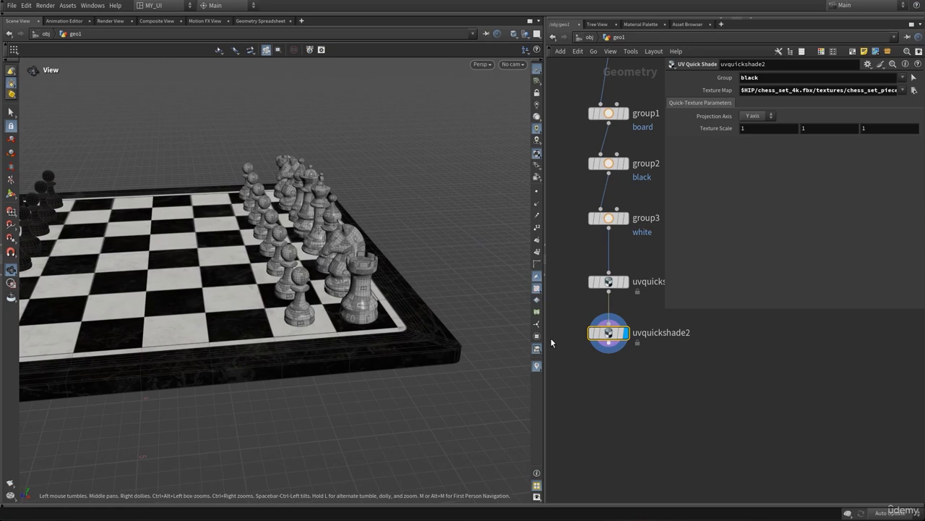
left_click_drag(316, 261, 323, 258)
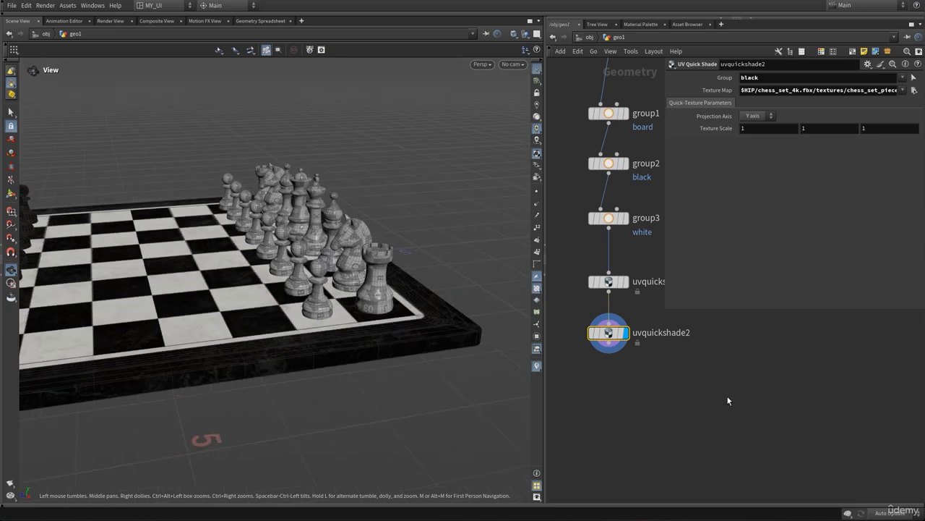
Step: Hide the parameters, duplicate the uvquickshade2 node below it, and connect the copy to its output
middle_click_drag(729, 402, 720, 367)
key("p")
mouse_move(605, 305)
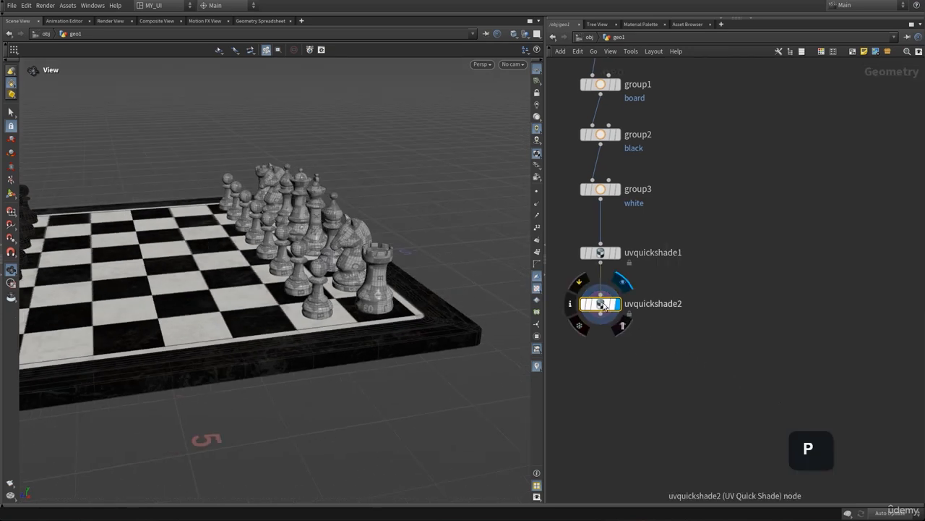
left_click_drag(605, 305, 600, 355, "alt")
left_click(600, 313)
left_click(626, 368)
Step: Set the uvquickshade3 node's Group to white and its Texture Map to chess_set_pieces_white_diff_4k.png, and hide the parameters
key("p")
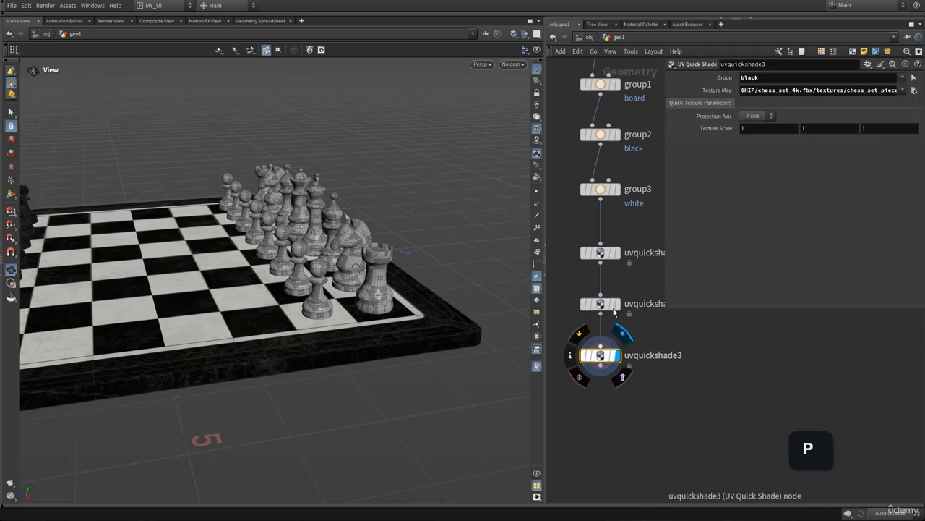
double_click(805, 81)
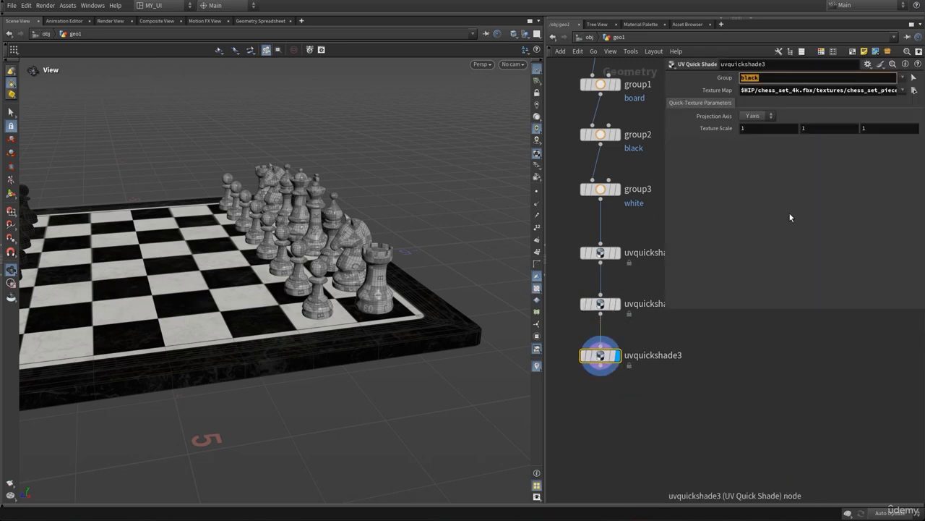
key("BackSpace")
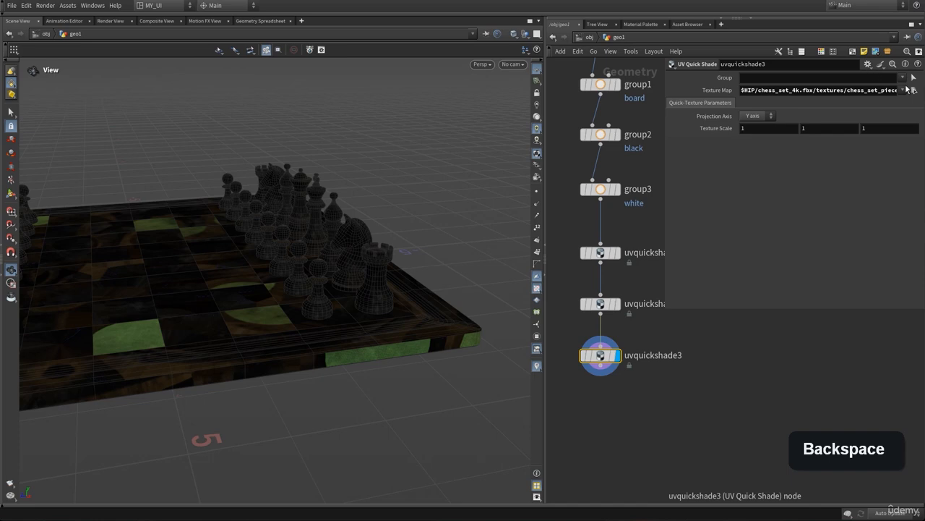
left_click(902, 77)
left_click(908, 107)
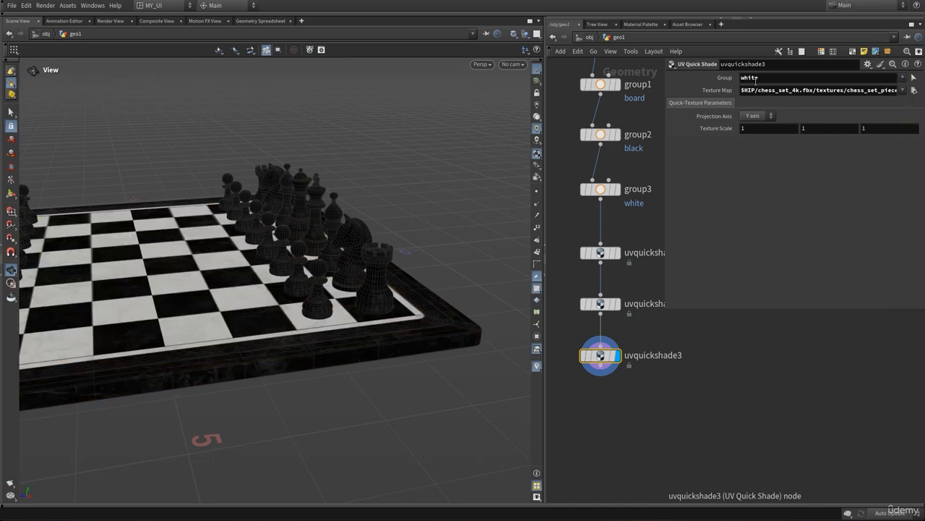
left_click(914, 89)
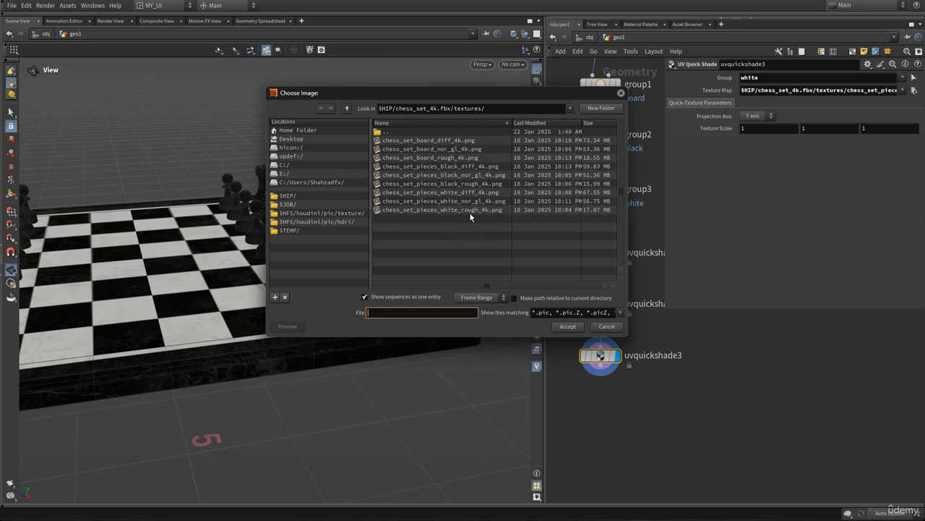
left_click(470, 193)
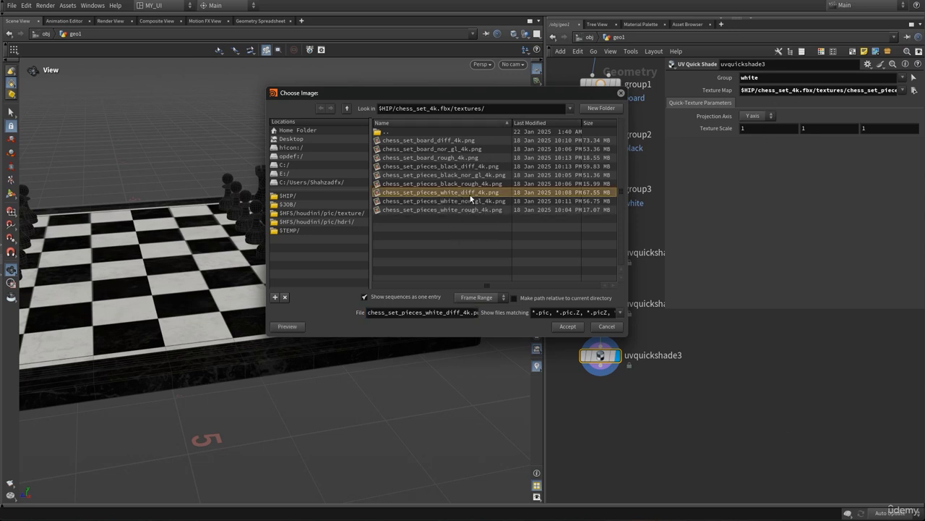
left_click(568, 326)
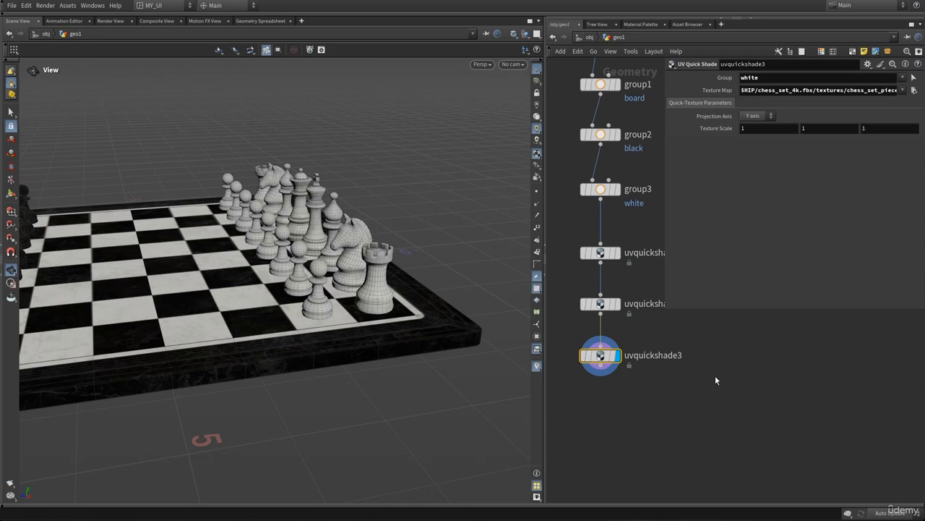
key("p")
Step: Switch the viewport display to Smooth Shaded and inspect the textured white pieces and the whole board
right_click_drag(263, 262, 389, 247)
mouse_move(391, 248)
left_mouse_down()
mouse_move(378, 254)
mouse_move(387, 246)
left_mouse_up()
mouse_move(291, 268)
left_mouse_down()
mouse_move(313, 251)
mouse_move(391, 233)
mouse_move(366, 240)
left_mouse_up()
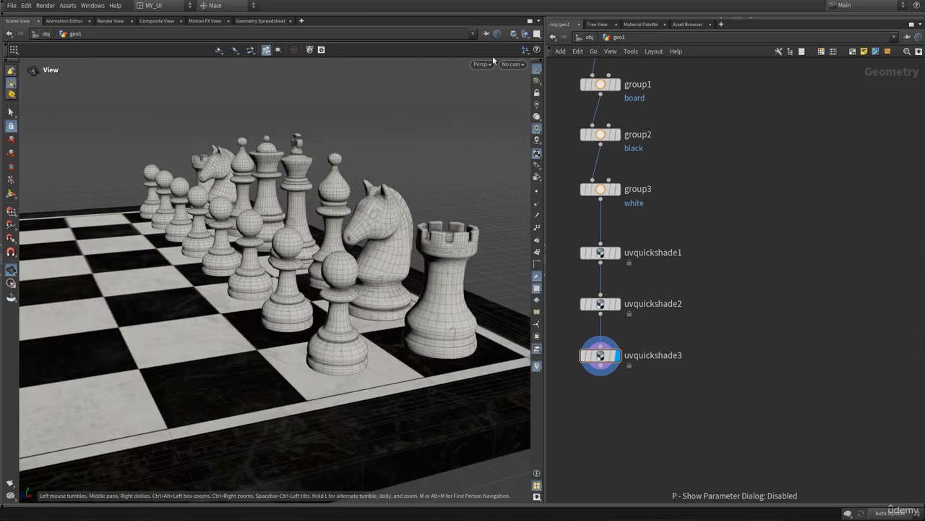
left_click(513, 35)
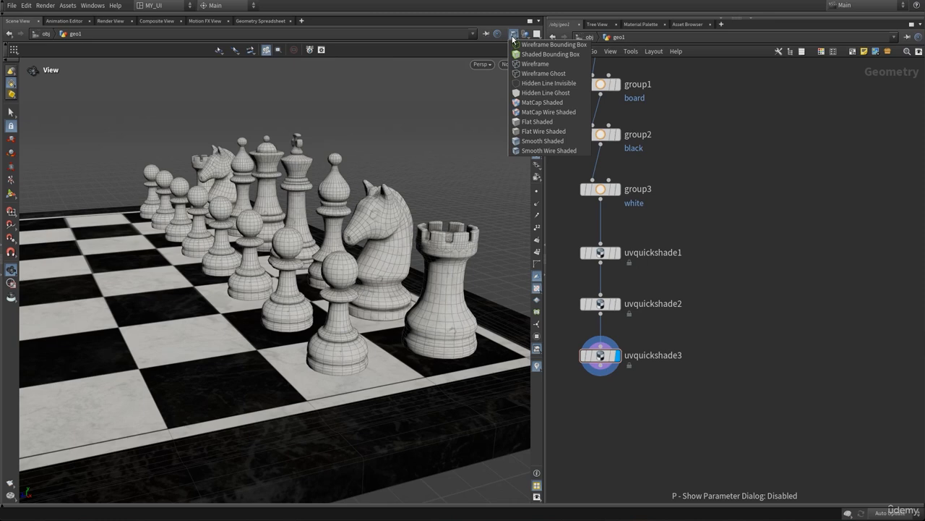
left_click(523, 141)
left_click_drag(463, 260, 356, 258)
right_click_drag(267, 275, 407, 244)
left_click_drag(407, 244, 350, 241)
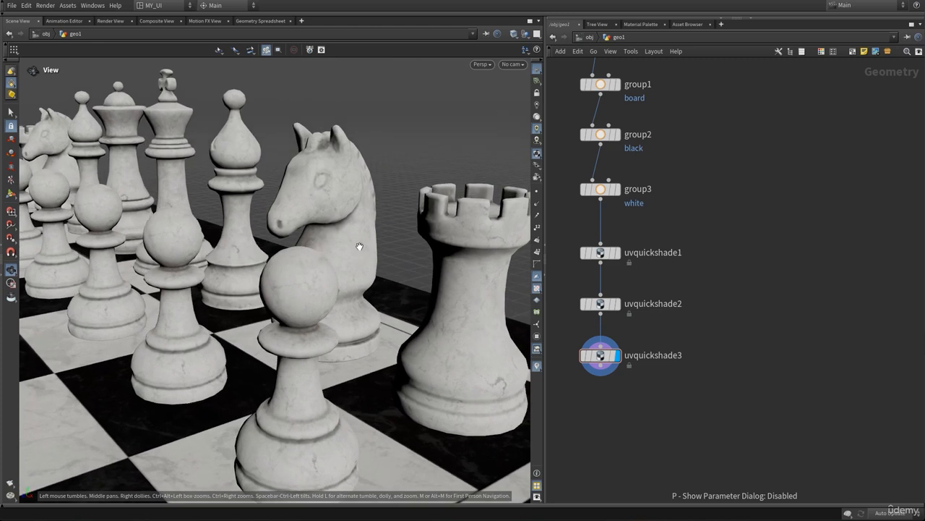
right_click_drag(340, 250, 285, 266)
left_click_drag(285, 267, 289, 264)
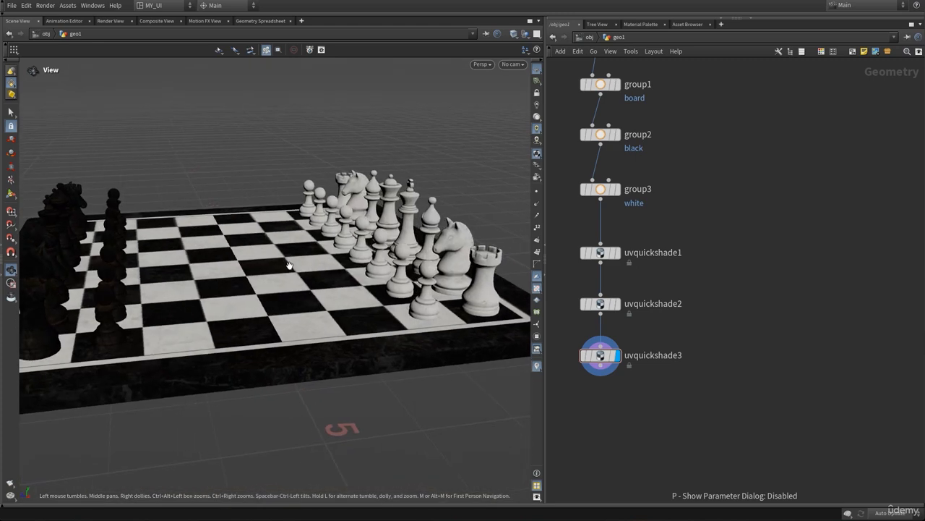
Step: Inspect the textured chess set and review the node chain from file1 down to the three UV Quick Shade nodes
right_click_drag(290, 265, 280, 268)
left_click_drag(279, 268, 283, 263)
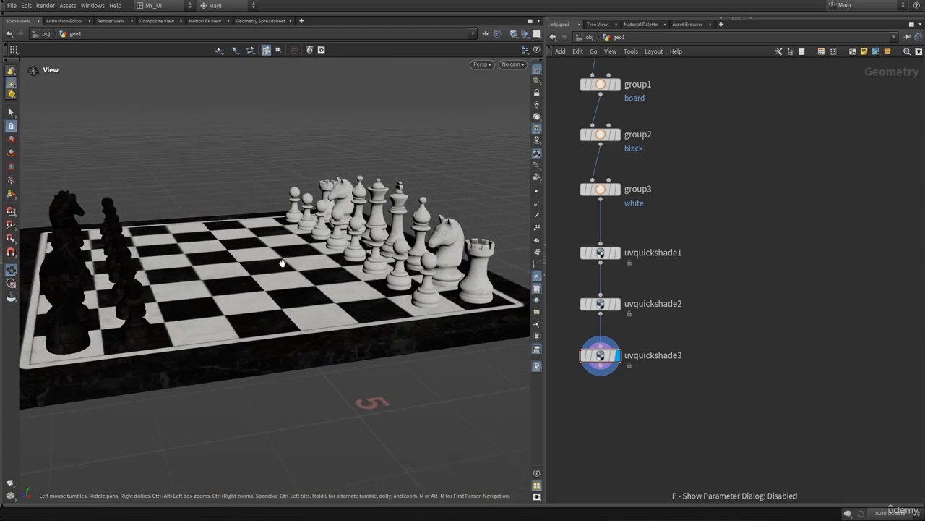
left_click_drag(351, 239, 346, 241)
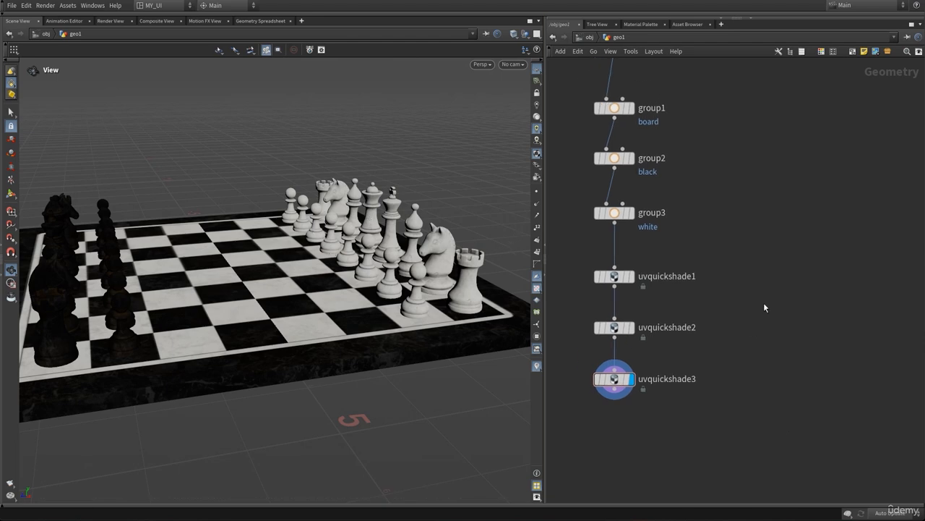
key("h")
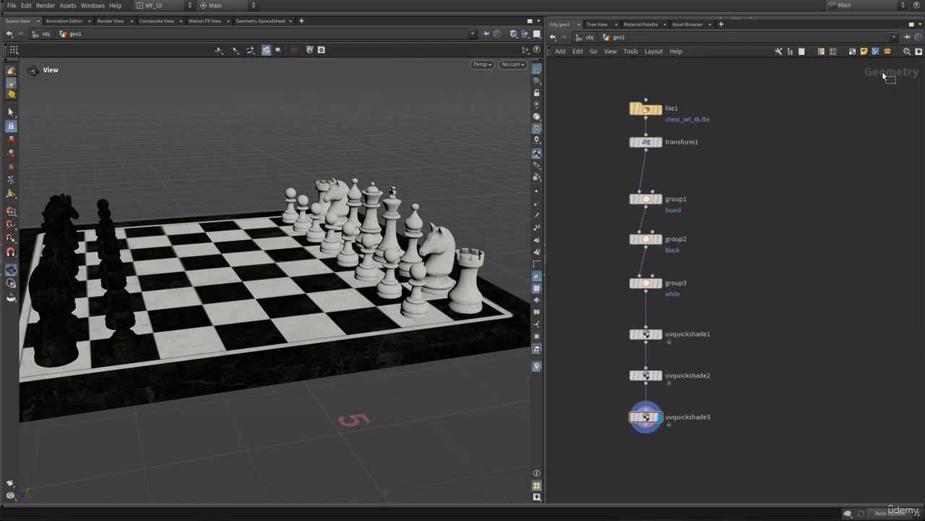
left_click_drag(610, 136, 712, 437)
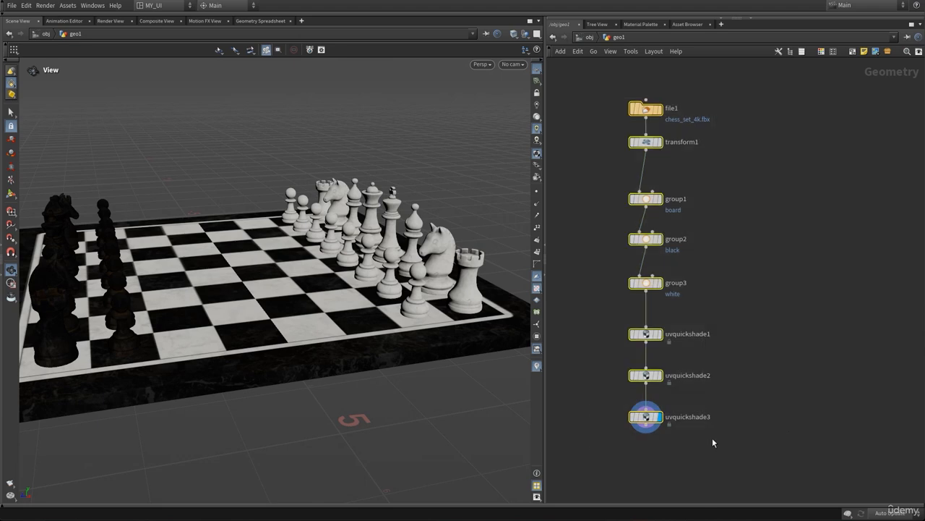
middle_click_drag(712, 438, 698, 399)
left_click(574, 275)
left_click_drag(576, 275, 682, 438)
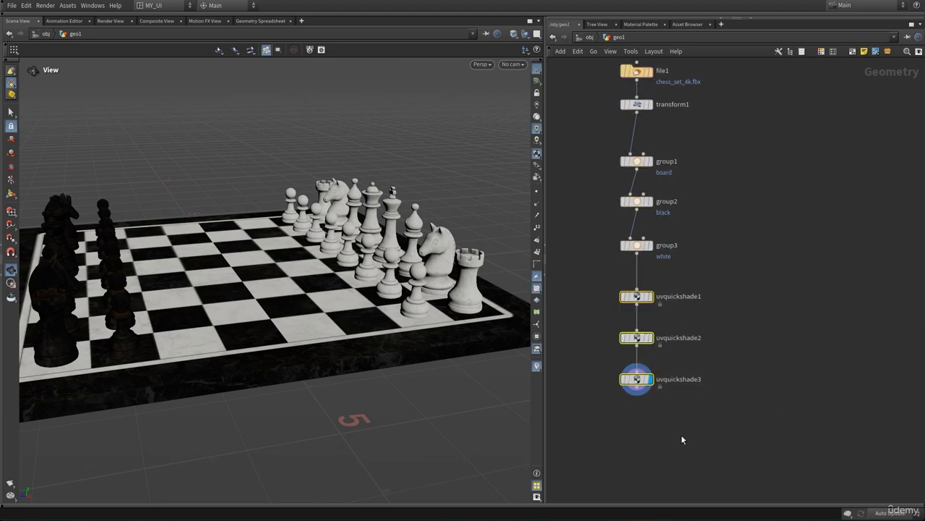
left_click(731, 403)
key("h")
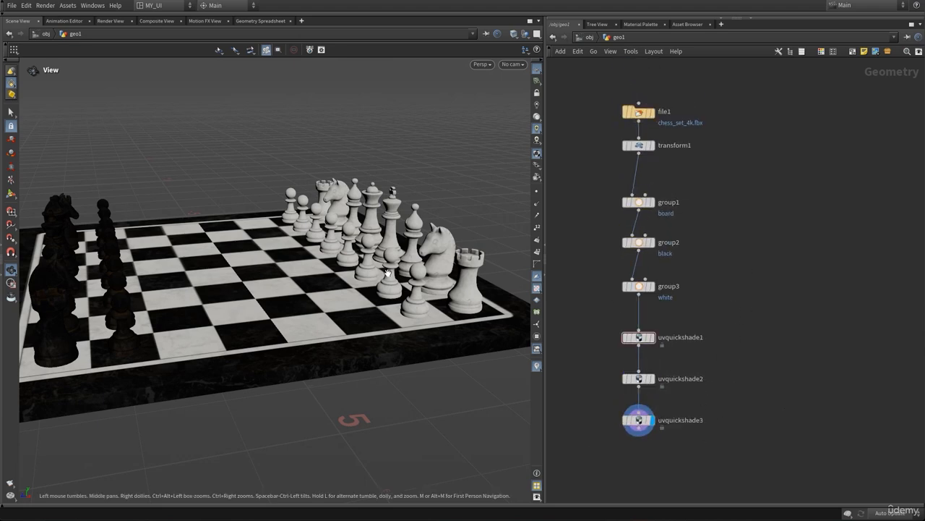
left_click_drag(383, 273, 433, 273)
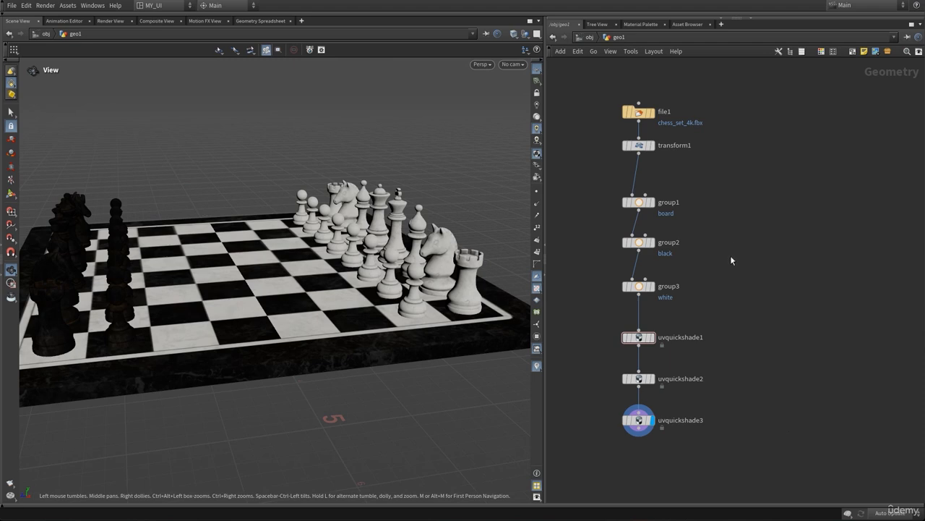
Step: Add a LOP Network node to the geo1 network, in the empty area below and beside uvquickshade3
middle_click_drag(733, 352, 721, 322)
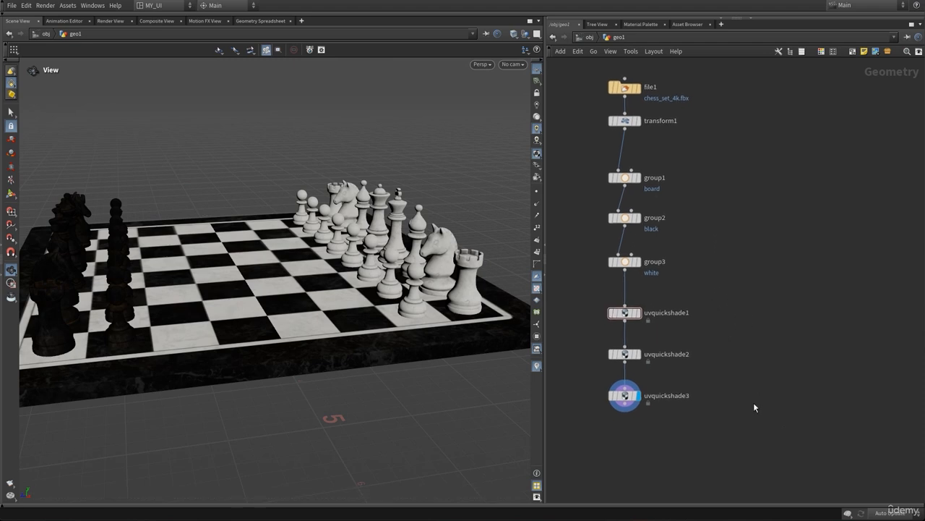
middle_click_drag(754, 402, 737, 341)
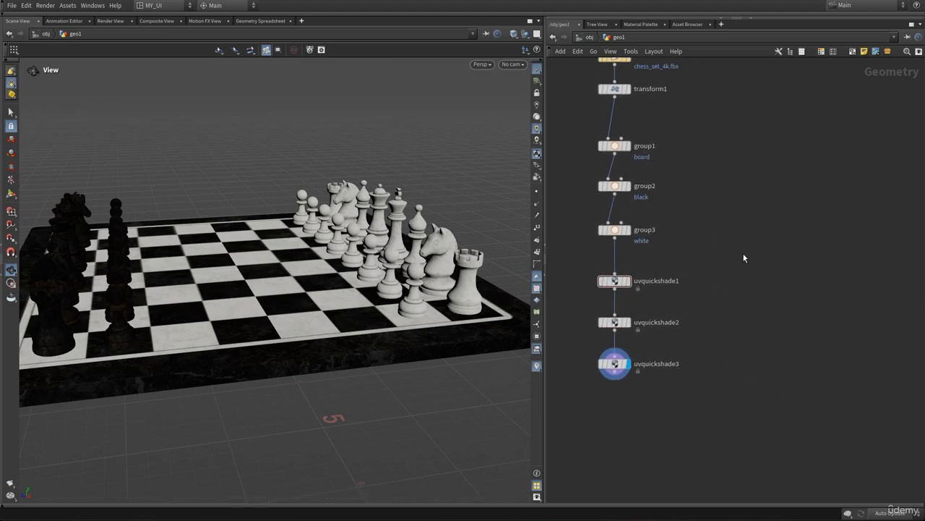
key("Tab")
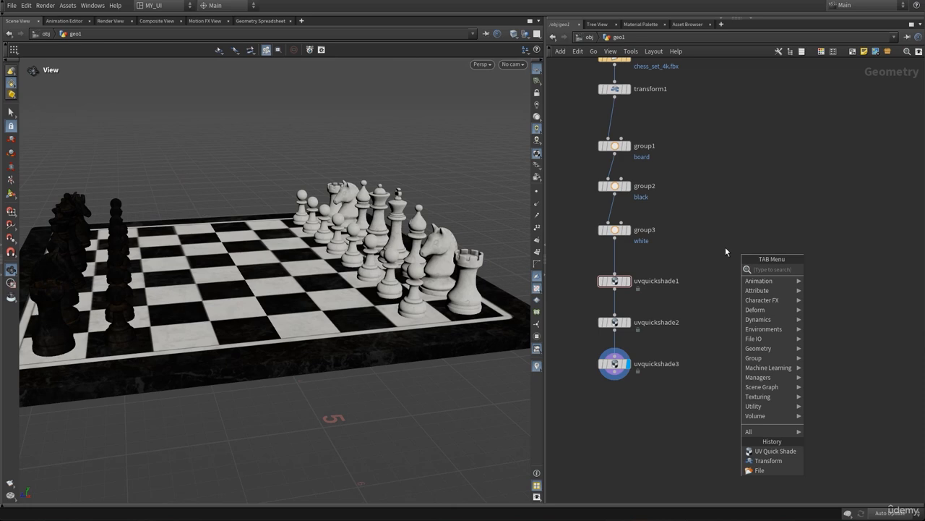
type("lop")
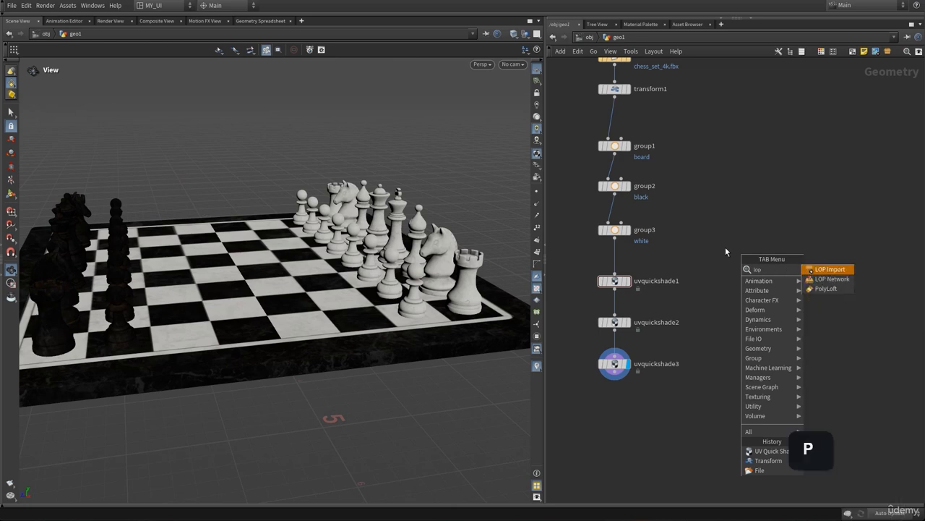
key("Down")
key("Return")
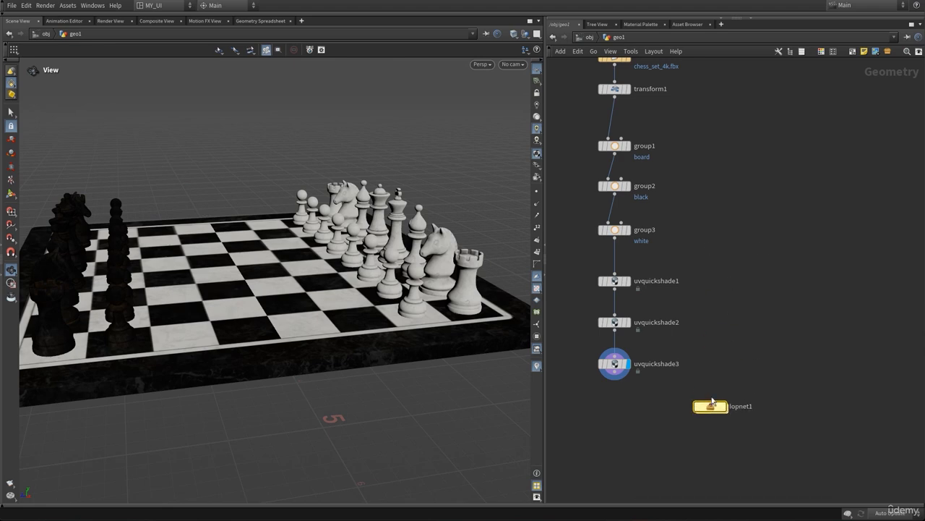
left_click(712, 409)
Step: Go up to the obj level, switch to the stage network, and examine its Solaris viewport and network
left_click(589, 37)
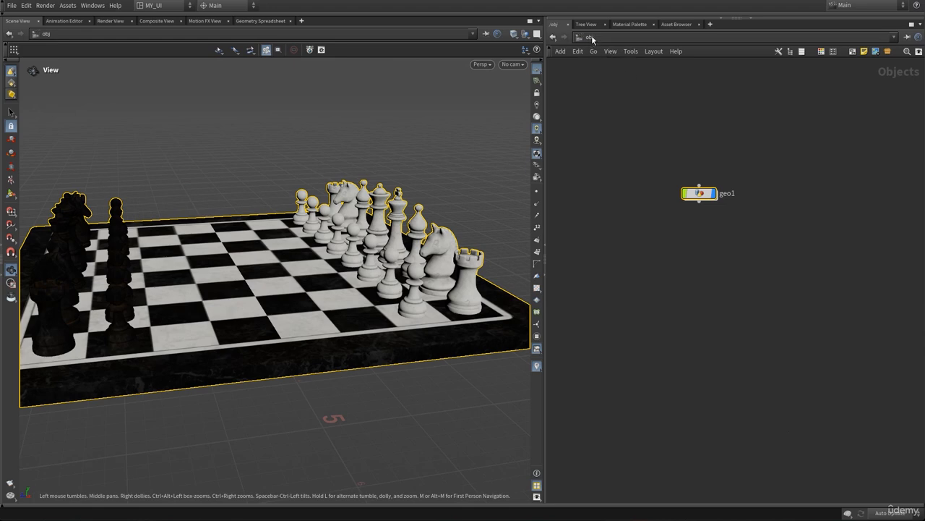
left_click(774, 130)
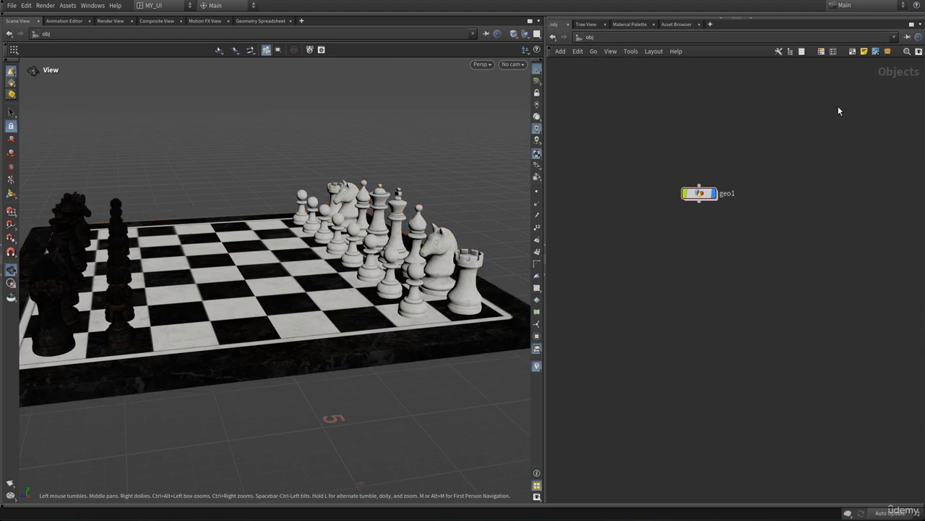
middle_click_drag(839, 111, 805, 148)
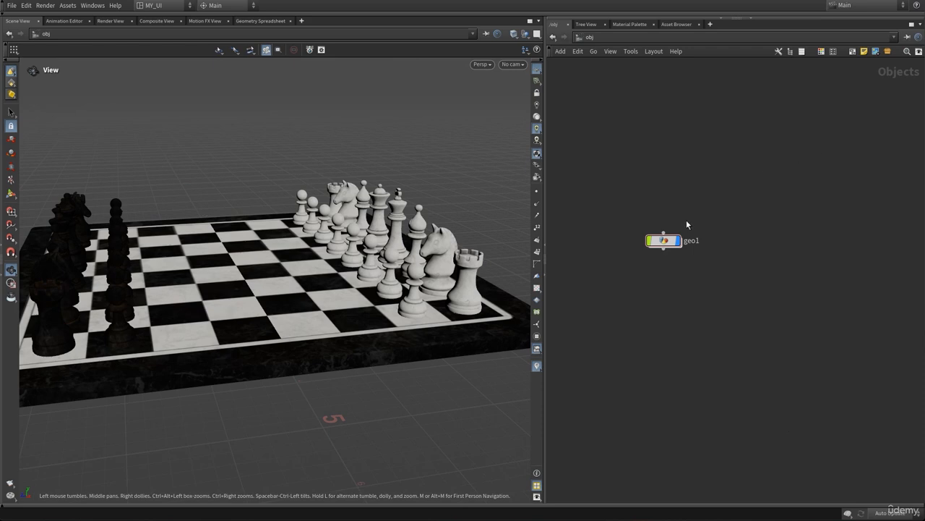
left_click(588, 37)
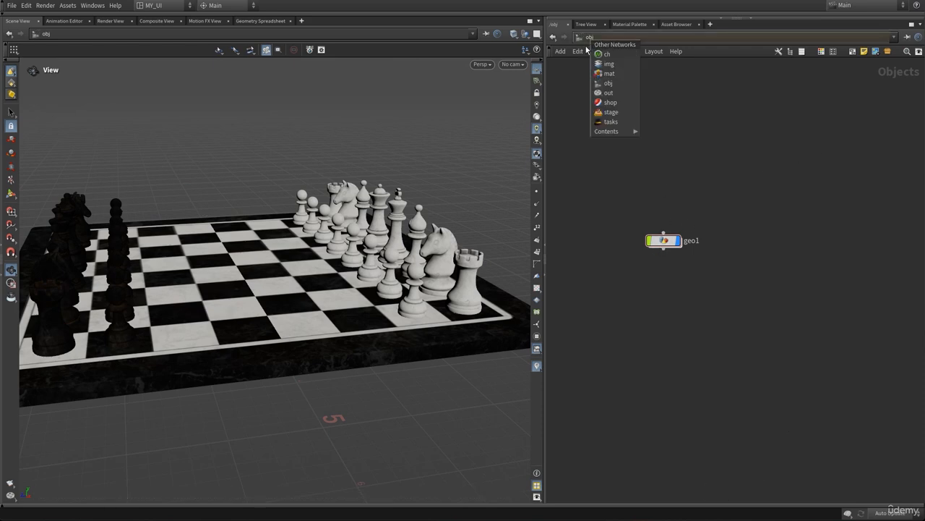
left_click(608, 113)
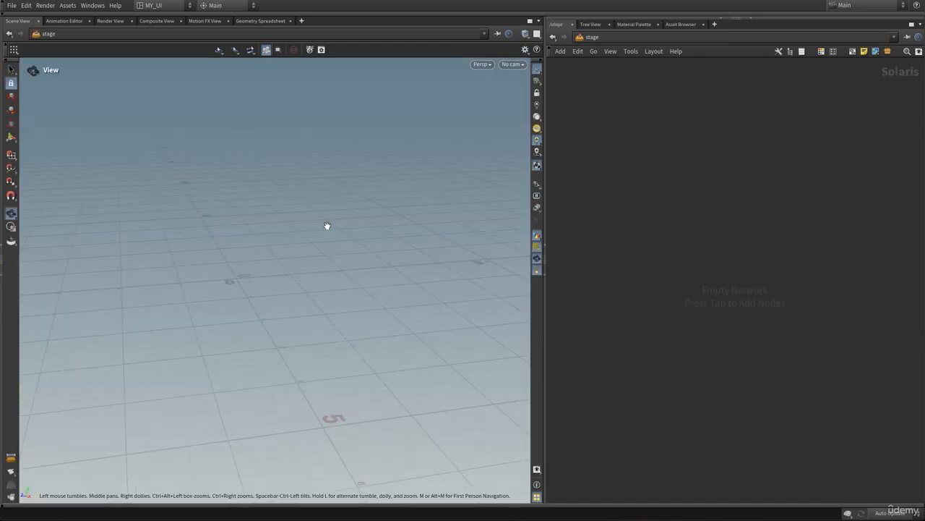
left_click_drag(304, 262, 298, 267)
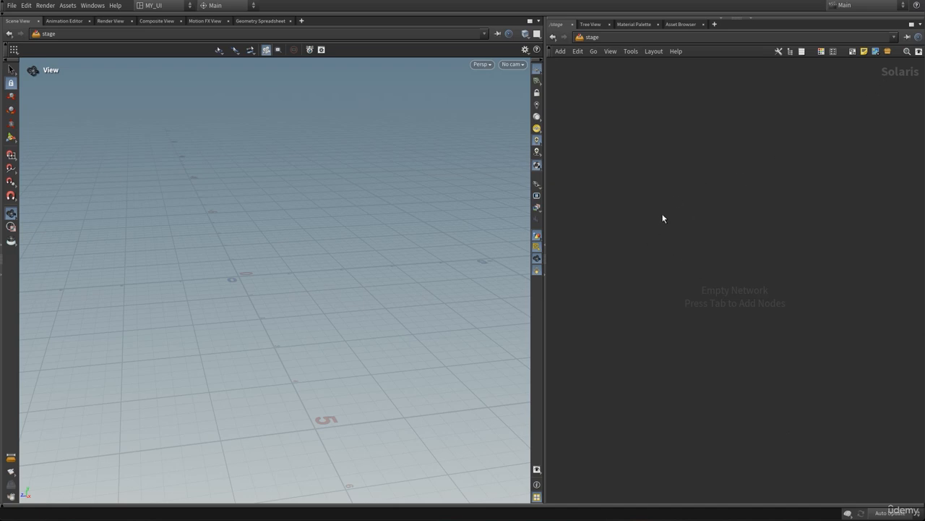
left_click_drag(244, 294, 258, 301)
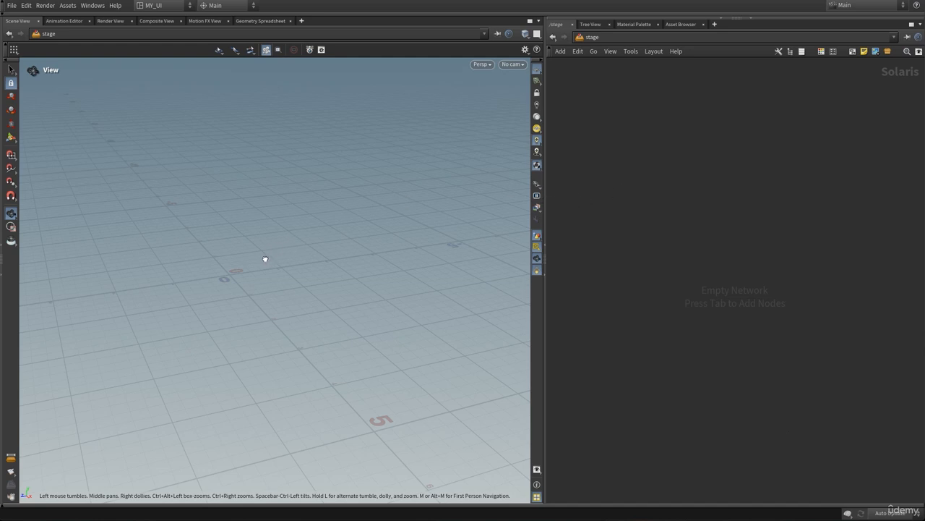
left_click_drag(265, 258, 261, 258)
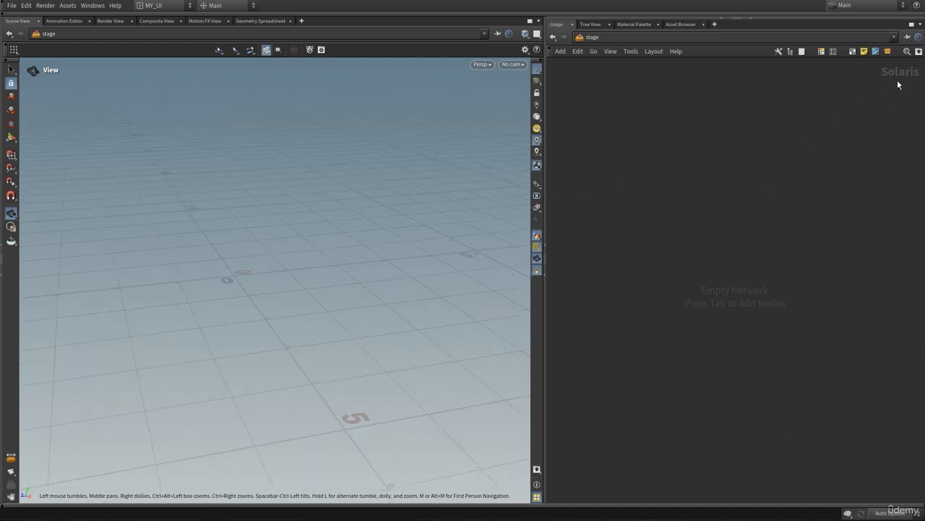
left_click_drag(628, 137, 679, 227)
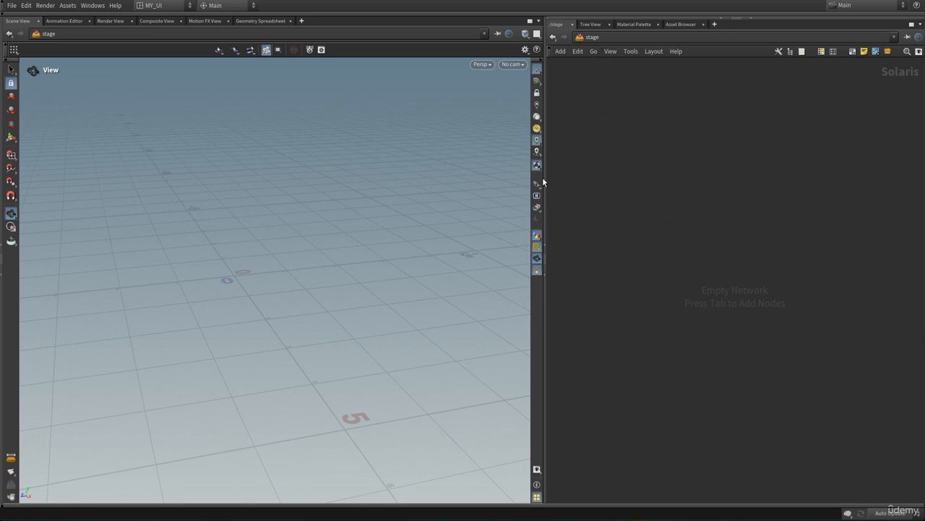
Step: Return through obj to the geo1 network and reposition the lopnet1 node beside uvquickshade3
left_click(587, 36)
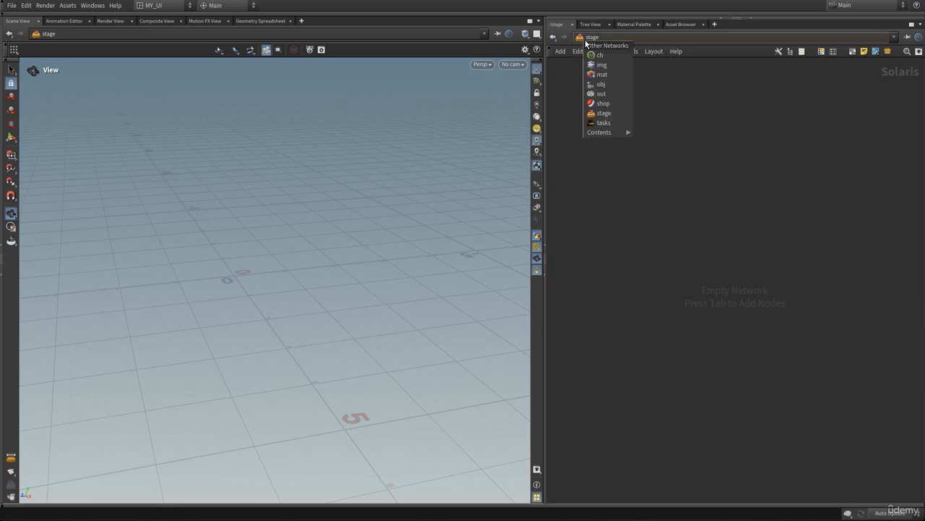
left_click(609, 88)
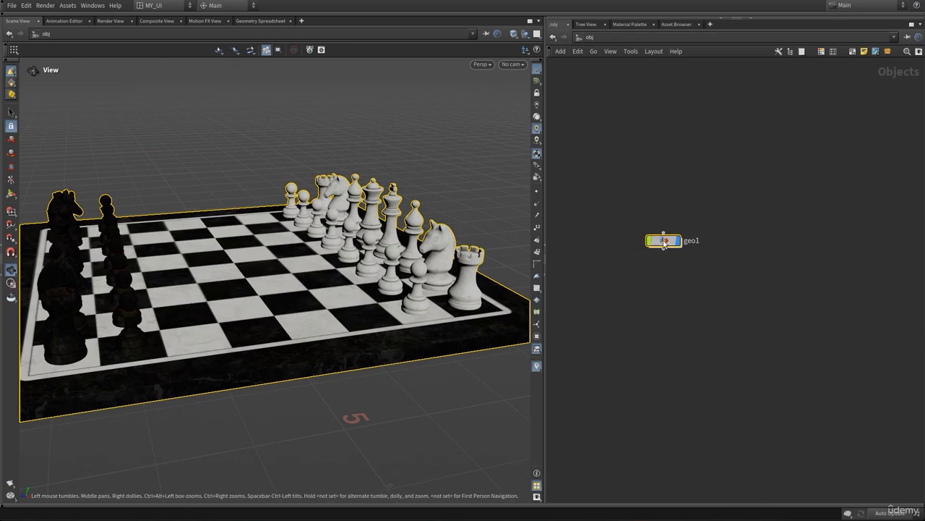
double_click(662, 242)
left_click_drag(707, 365, 733, 323)
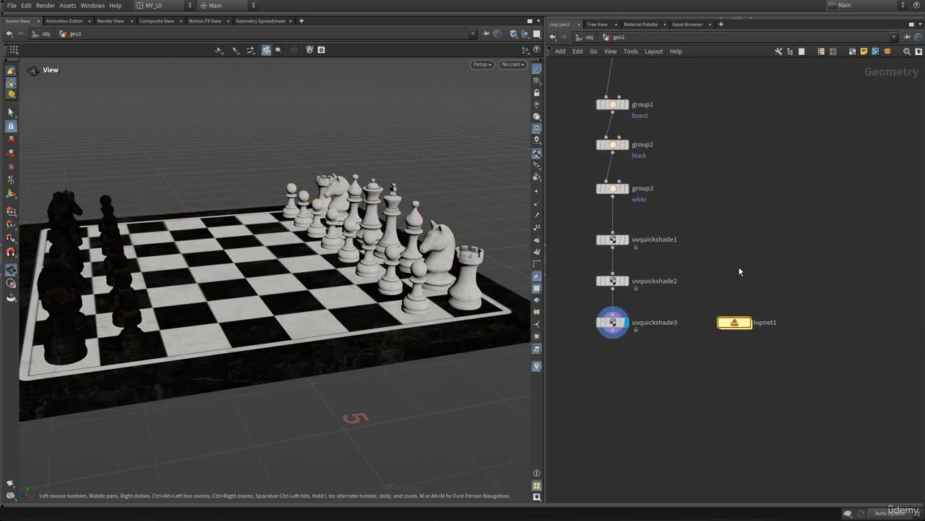
key("h")
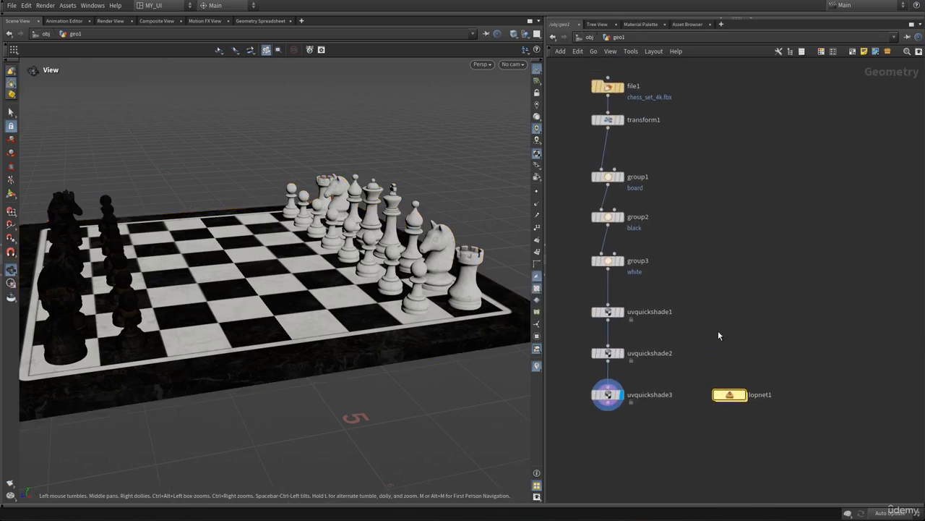
mouse_move(733, 402)
left_mouse_down()
mouse_move(741, 371)
mouse_move(739, 389)
left_mouse_up()
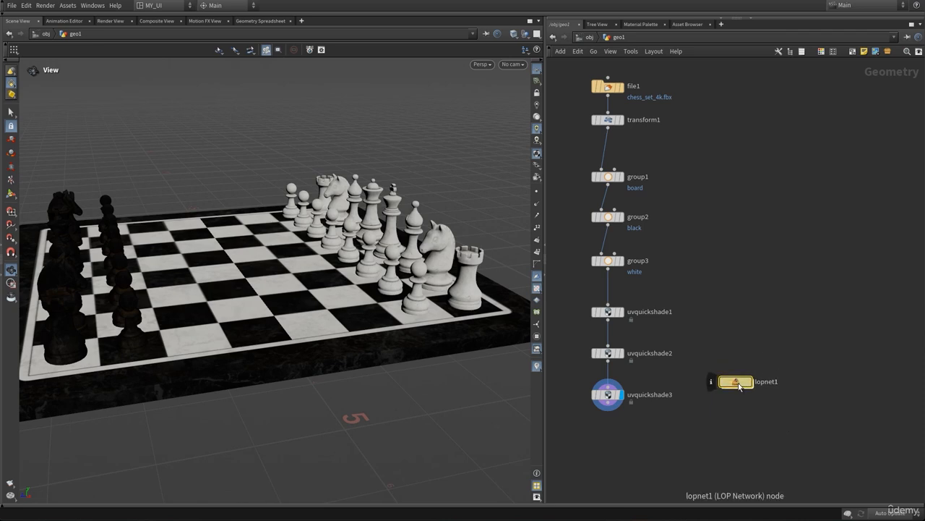
Step: Look inside the lopnet1 network and review the node categories available there without adding a node
double_click(736, 383)
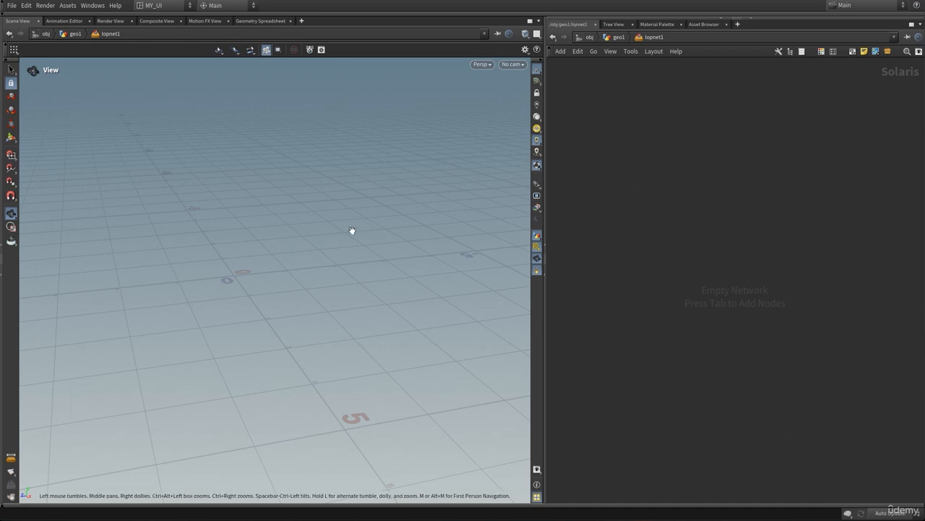
left_click_drag(352, 229, 321, 246)
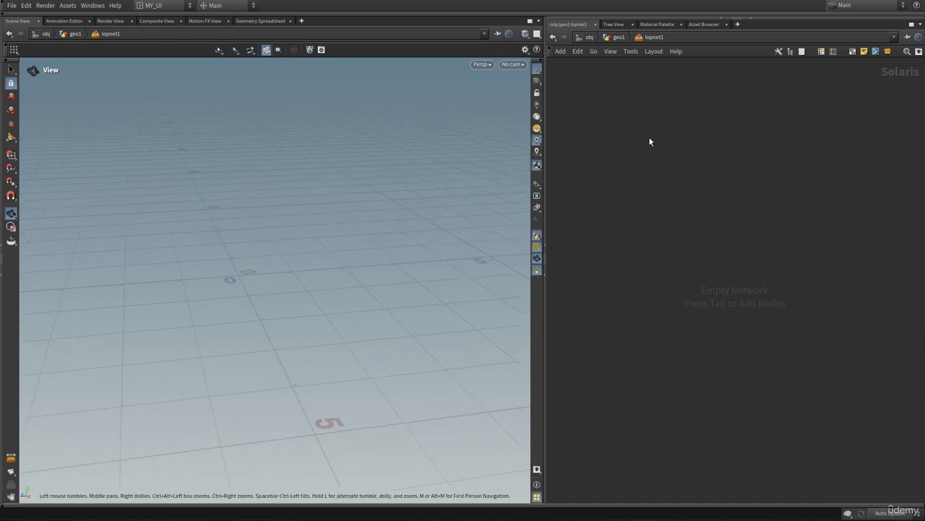
key("Tab")
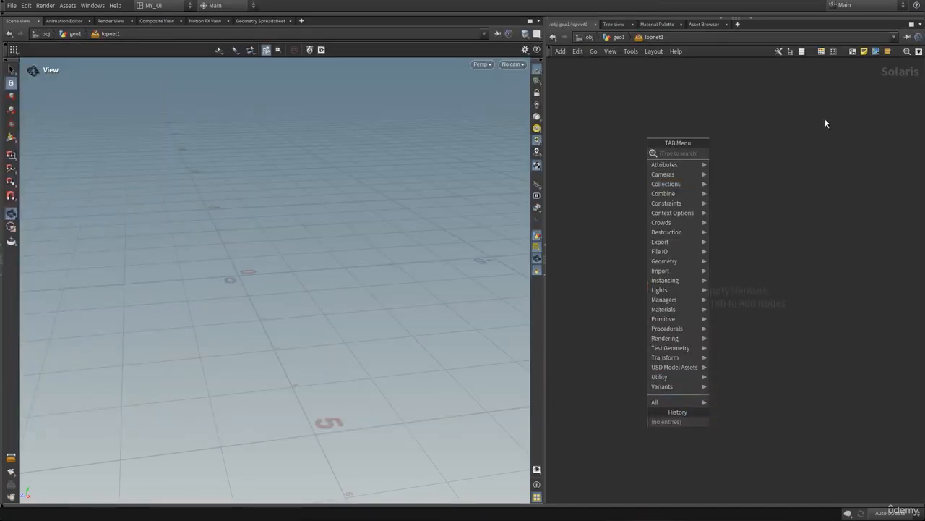
key("Escape")
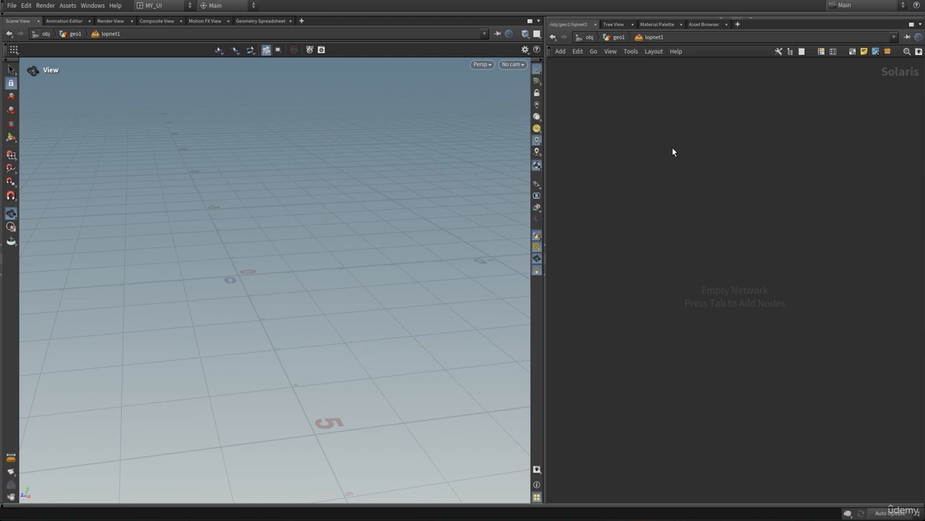
key("Tab")
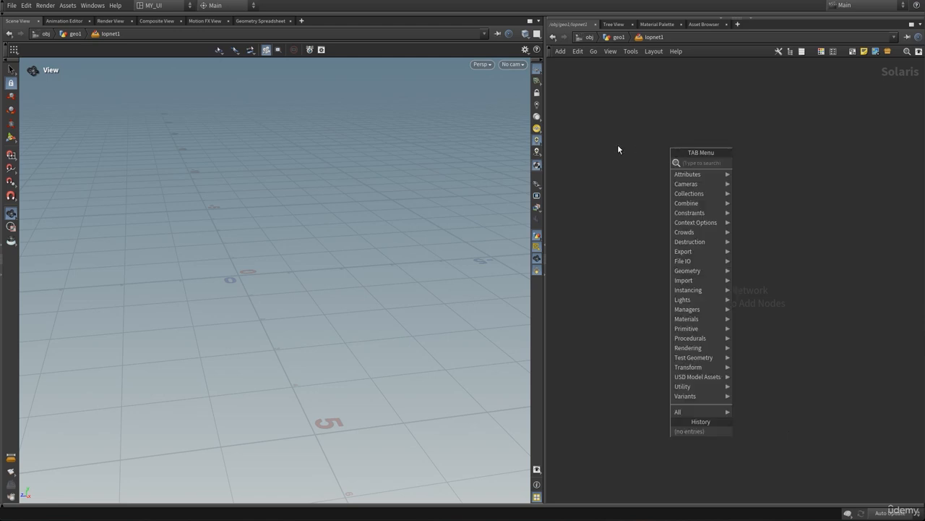
key("Escape")
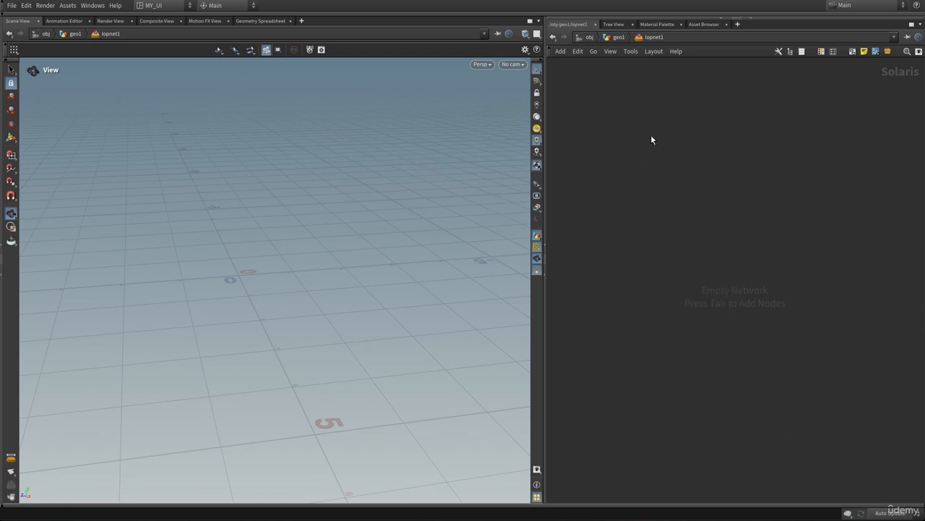
Step: Go back up to the geo1 network and enter the lopnet1 node again
left_click(617, 37)
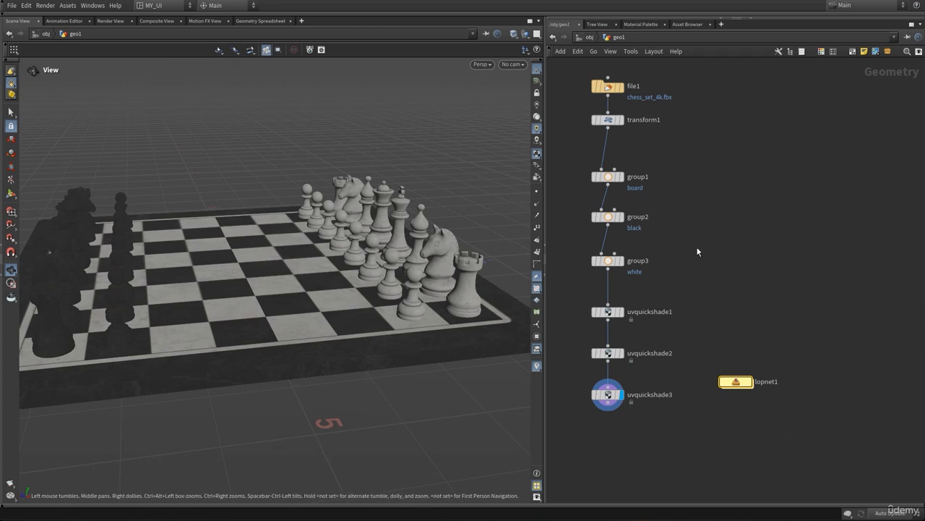
middle_click_drag(693, 272, 698, 243)
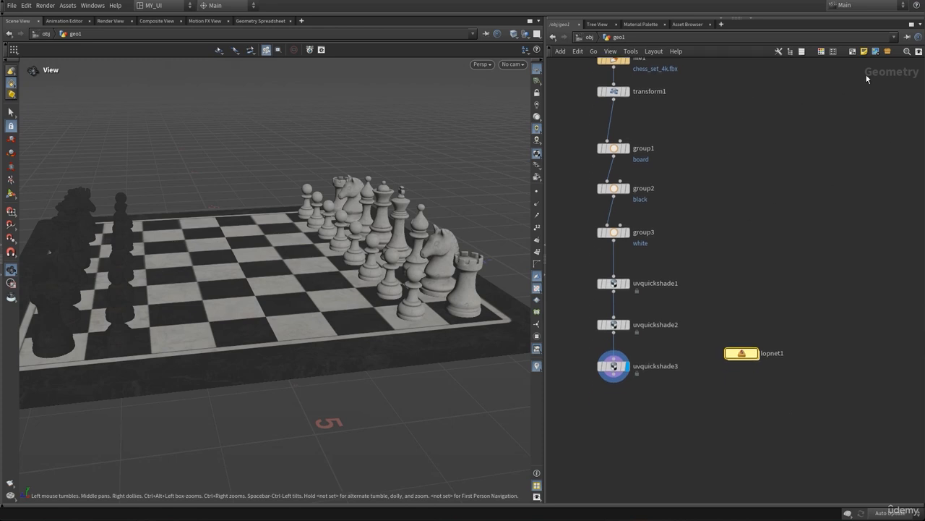
double_click(741, 358)
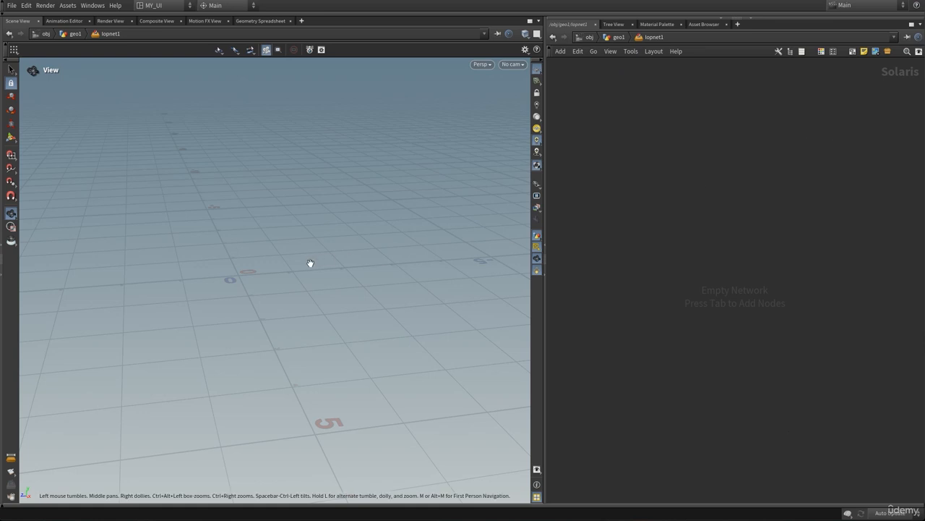
Step: Add a SOP Import node to the empty lopnet1 network and return the viewport to the View tool
mouse_move(309, 263)
left_mouse_down()
mouse_move(267, 273)
mouse_move(277, 268)
left_mouse_up()
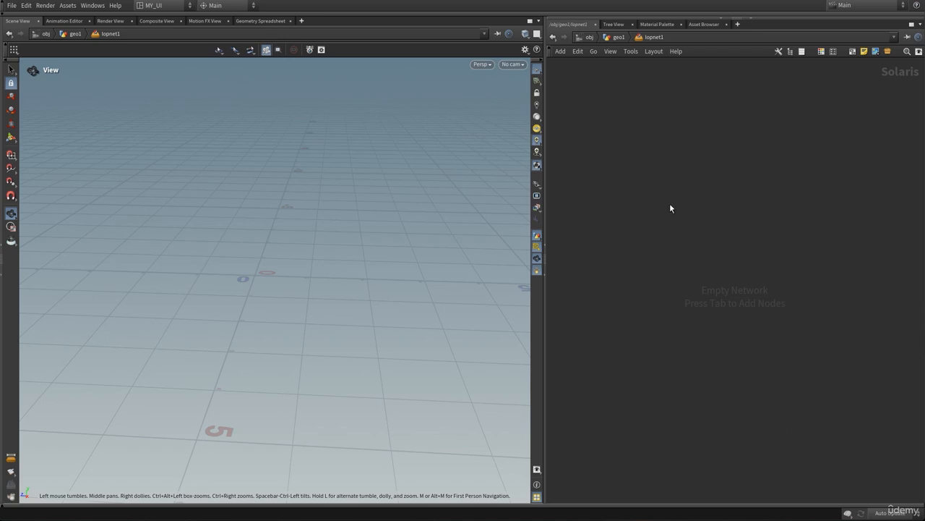
key("Tab")
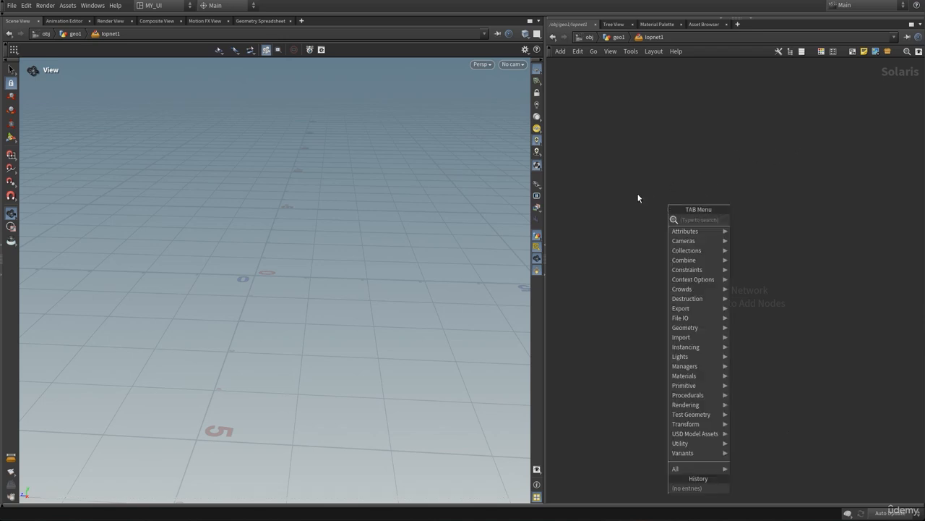
type("sop")
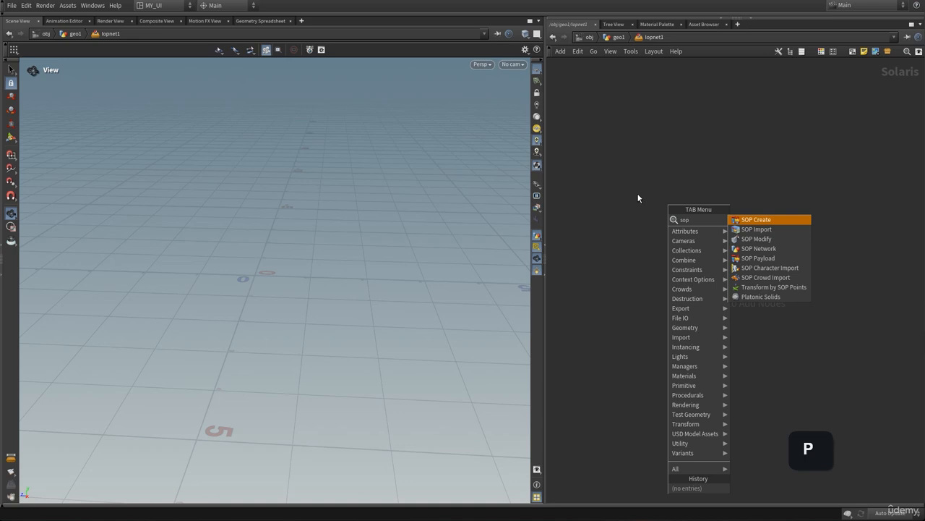
key("Down")
key("Return")
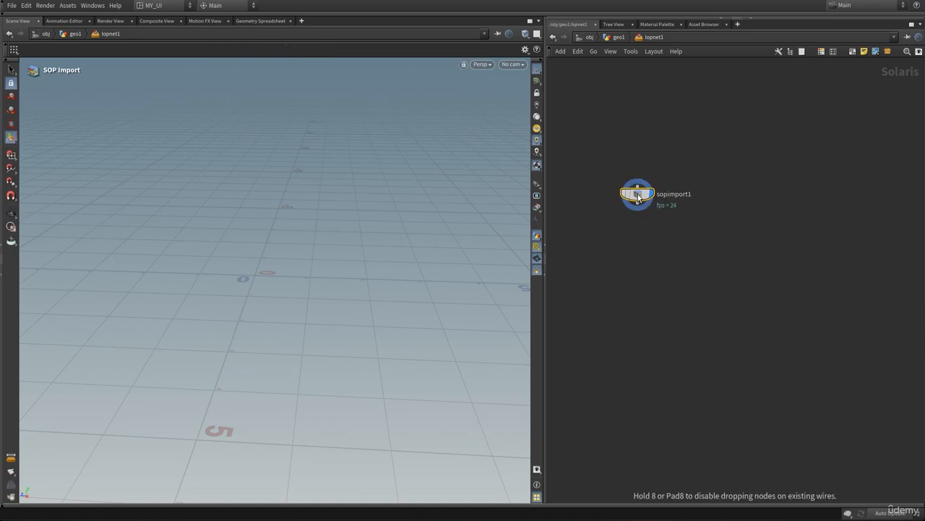
left_click(637, 197)
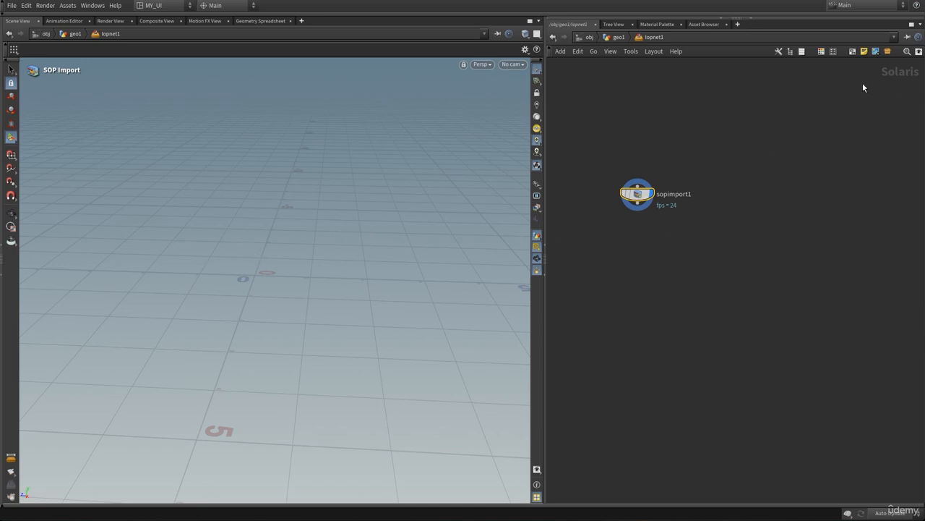
left_click(11, 214)
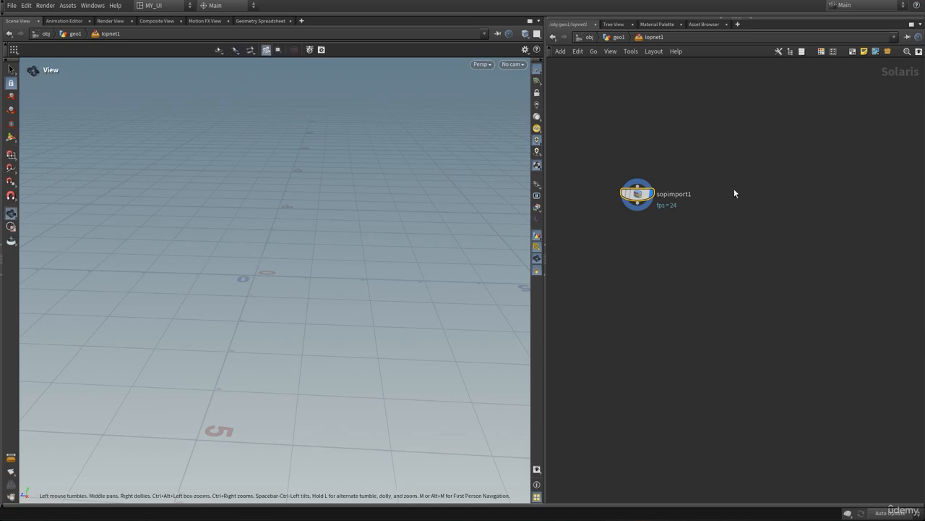
Step: Look through the operators available for sopimport1's SOP Path without choosing one
key("p")
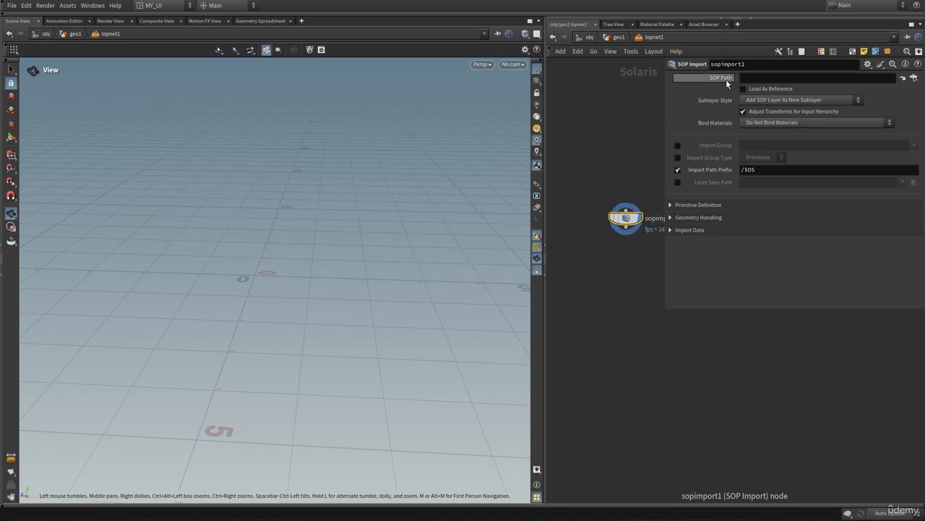
left_click(913, 79)
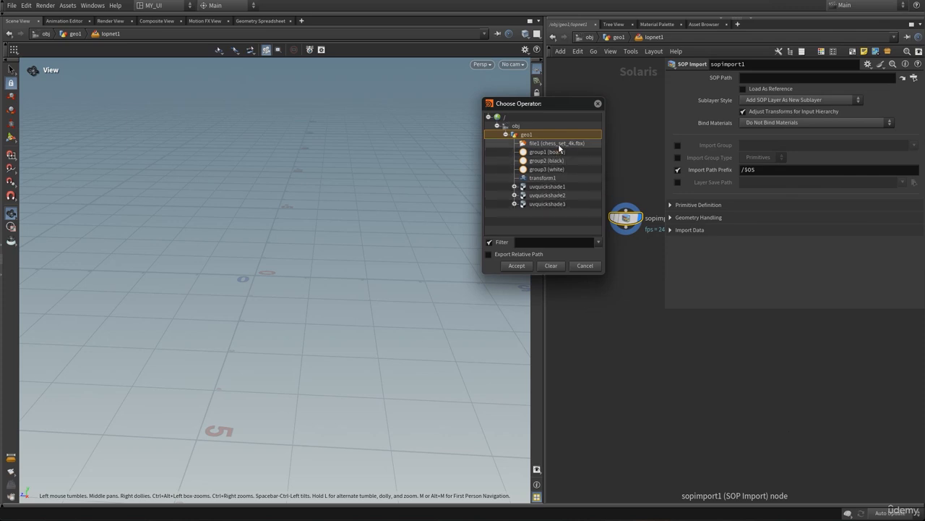
left_click(584, 266)
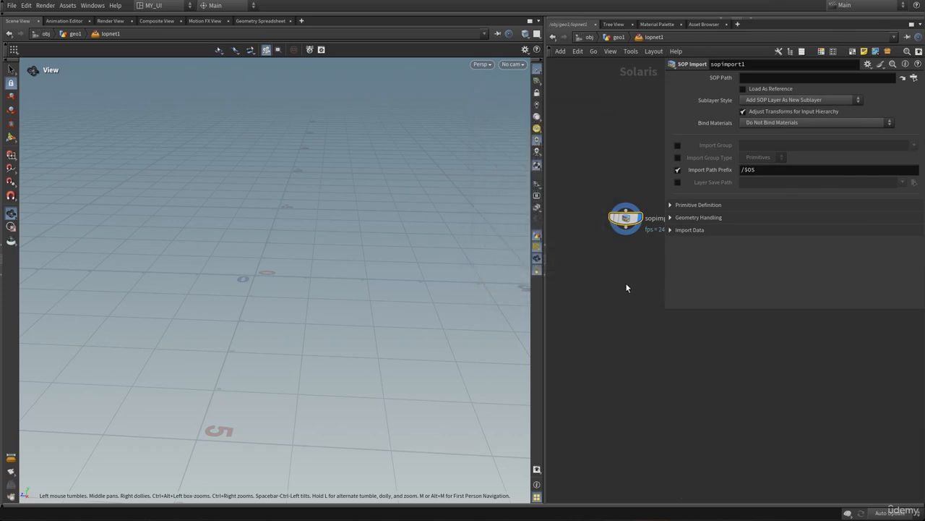
key("p")
Step: Return to the geo1 network and add a Null node below uvquickshade3 with its display flag on
left_click(618, 38)
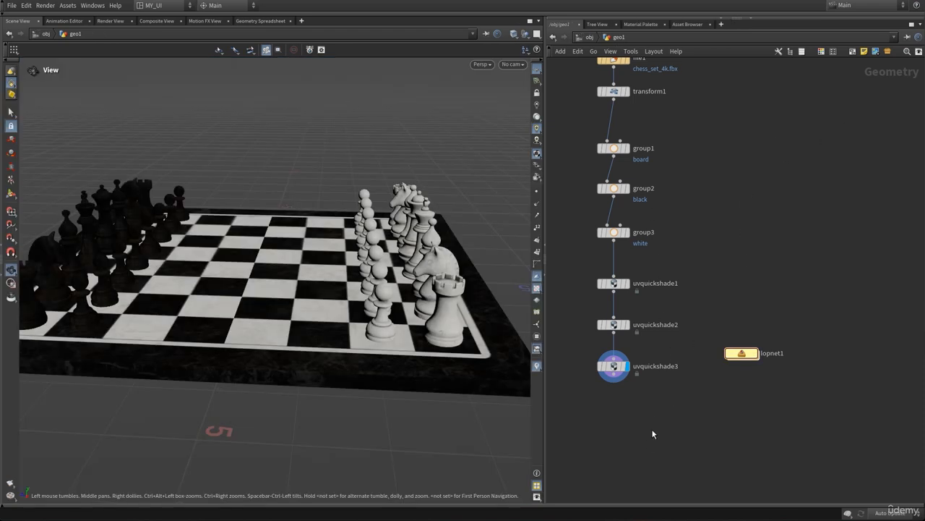
middle_click_drag(653, 434, 674, 354)
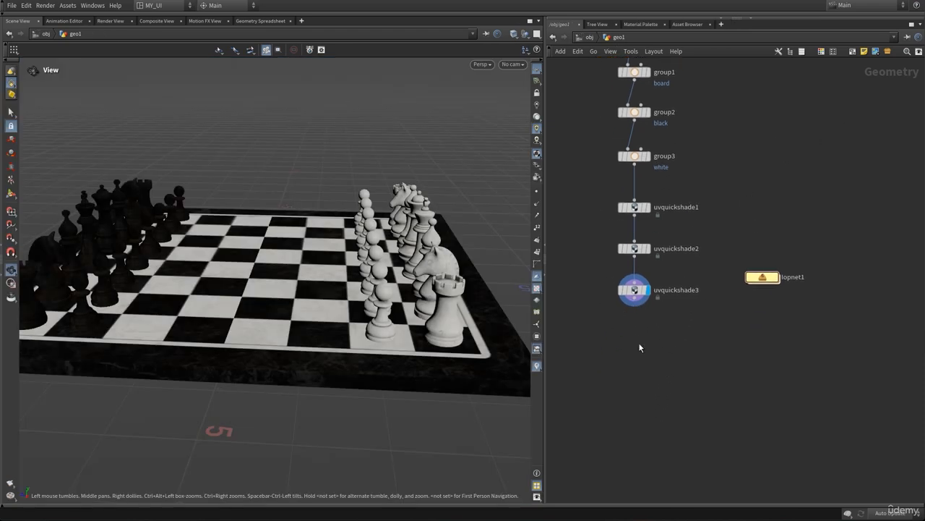
key("Tab")
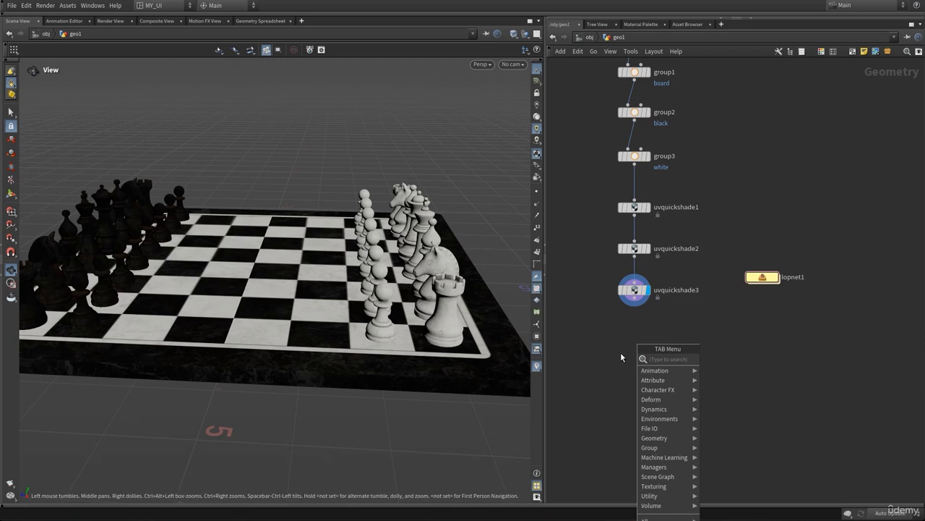
type("nul")
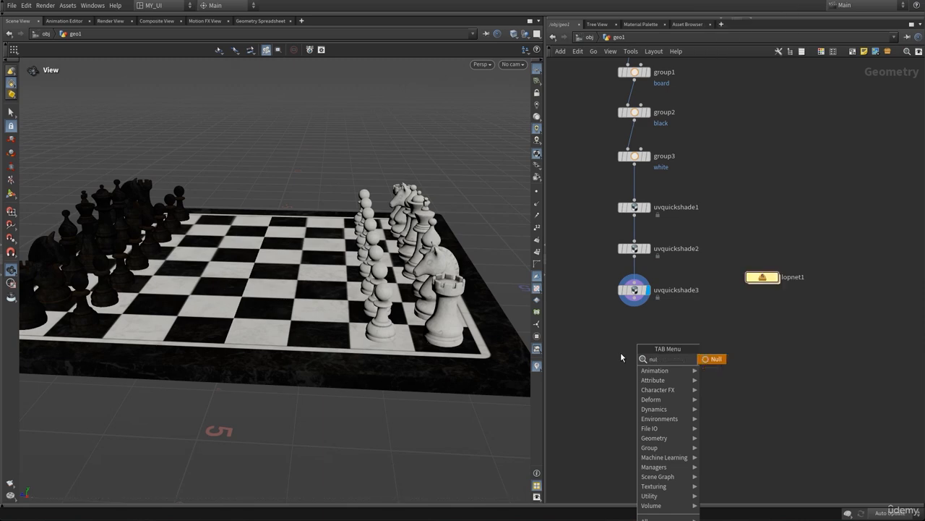
key("Return")
left_click(631, 392)
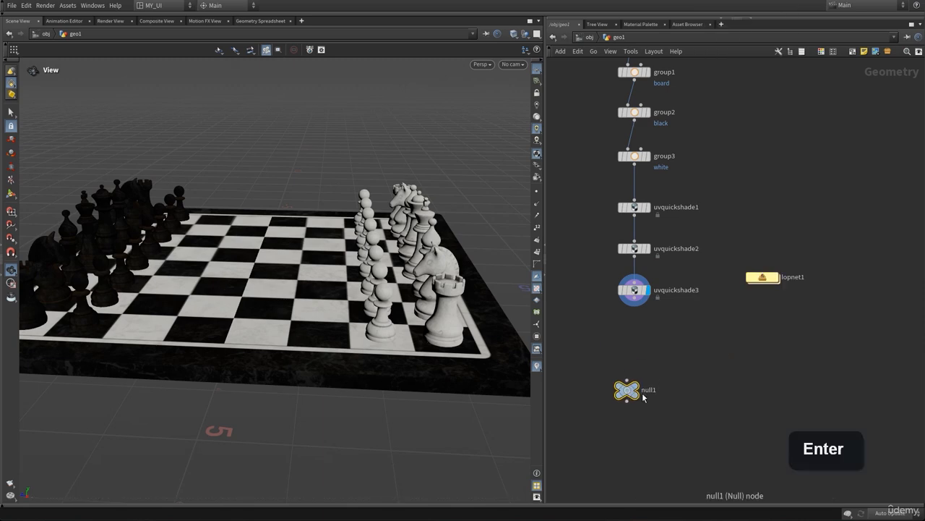
left_click(636, 384)
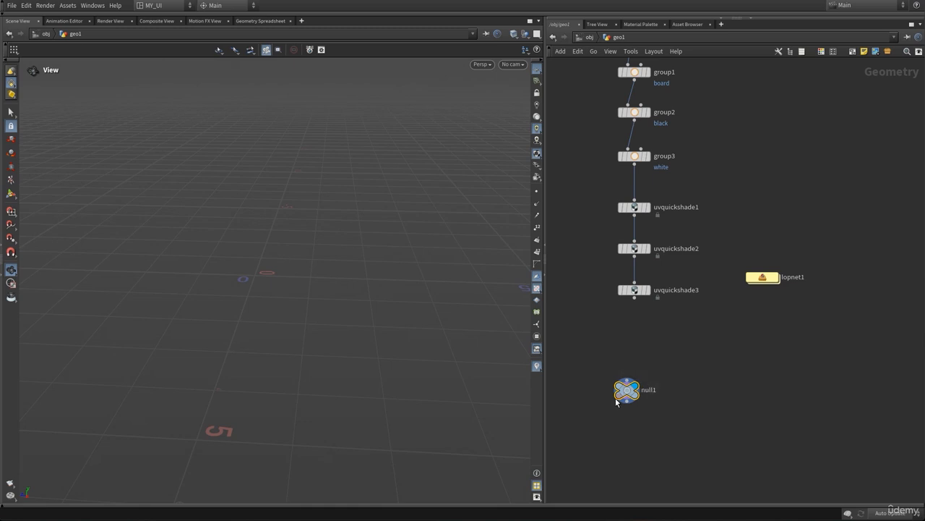
Step: Align the null node under uvquickshade3 and connect uvquickshade3's output to it
left_click_drag(624, 396, 619, 397)
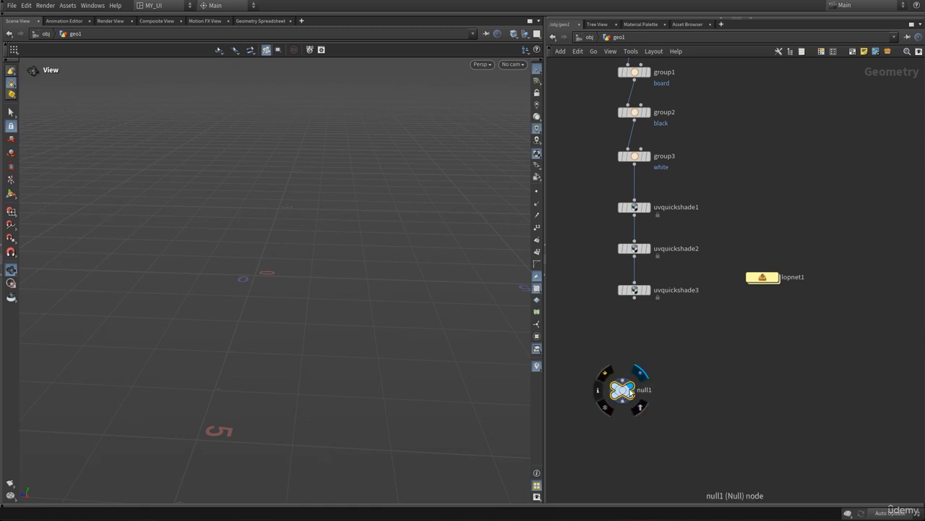
key("p")
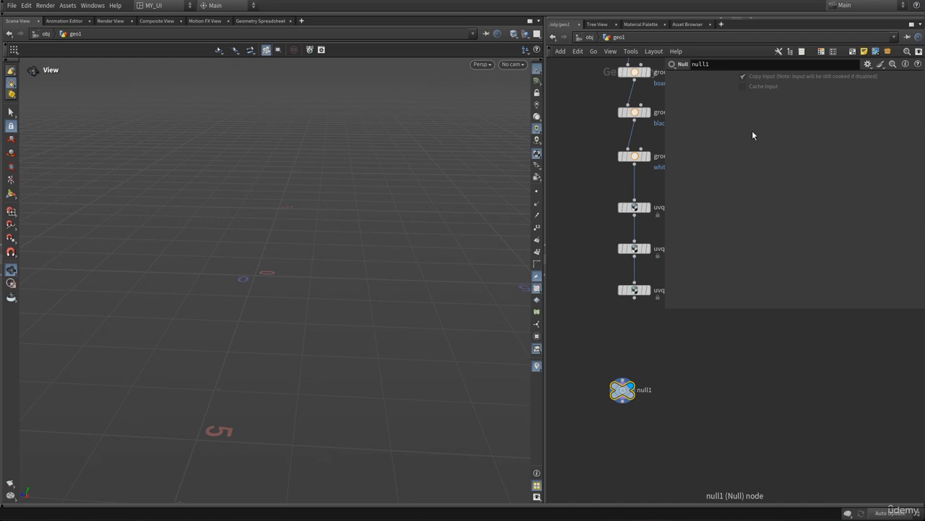
key("p")
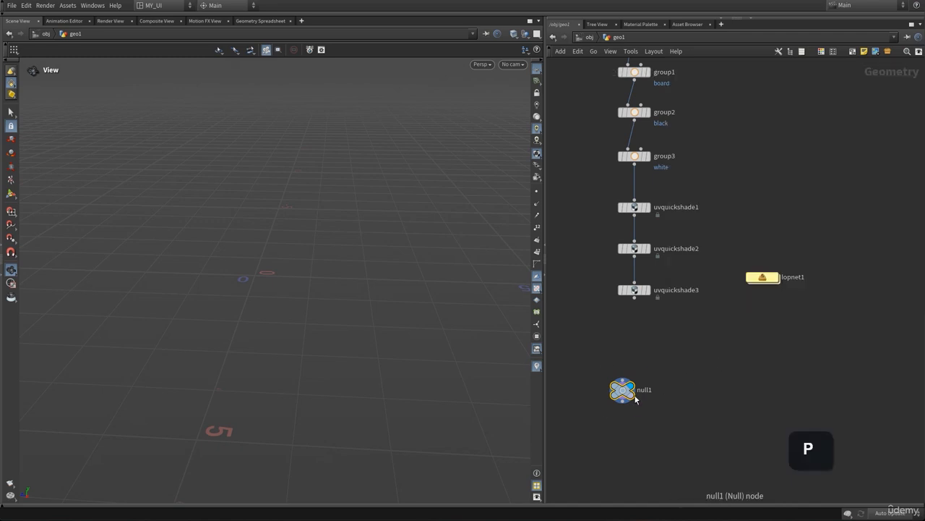
left_click_drag(623, 389, 634, 361)
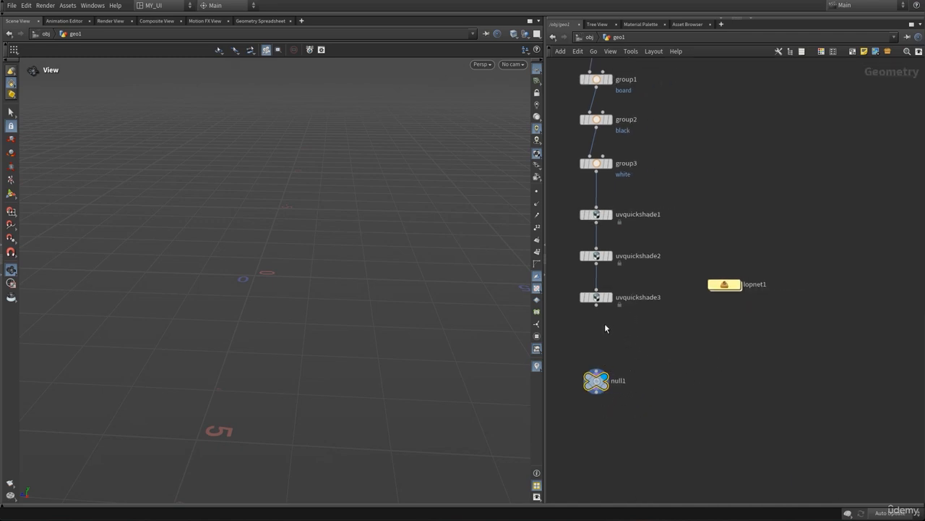
left_click(596, 303)
left_click(598, 358)
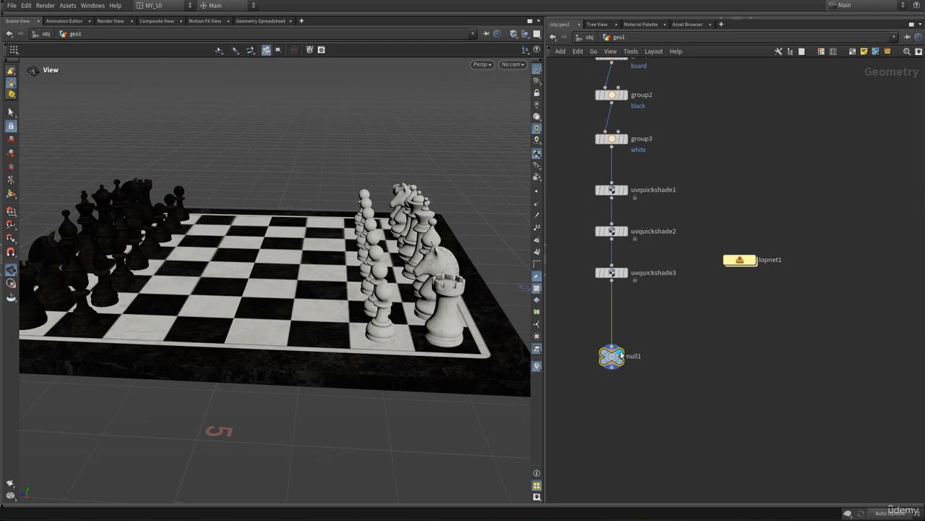
Step: Rename the null node as OUT_Render
double_click(637, 357)
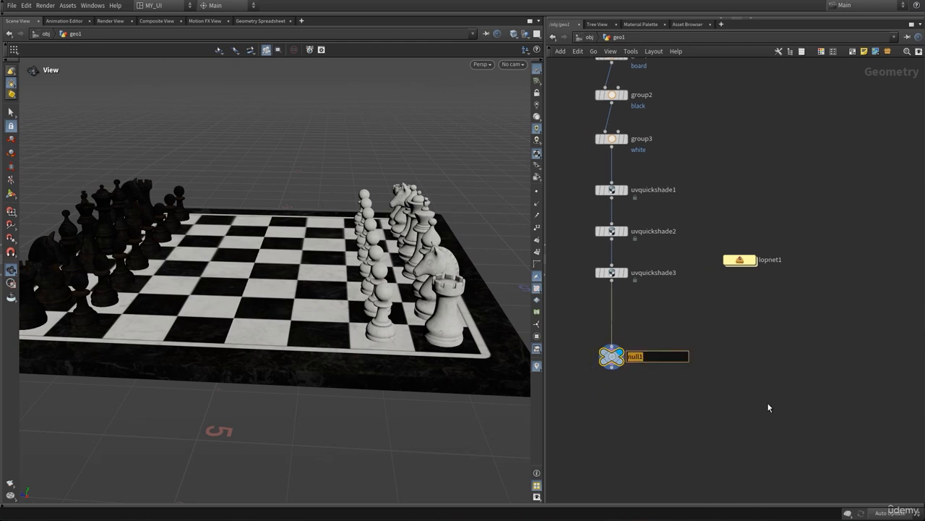
type("OUT")
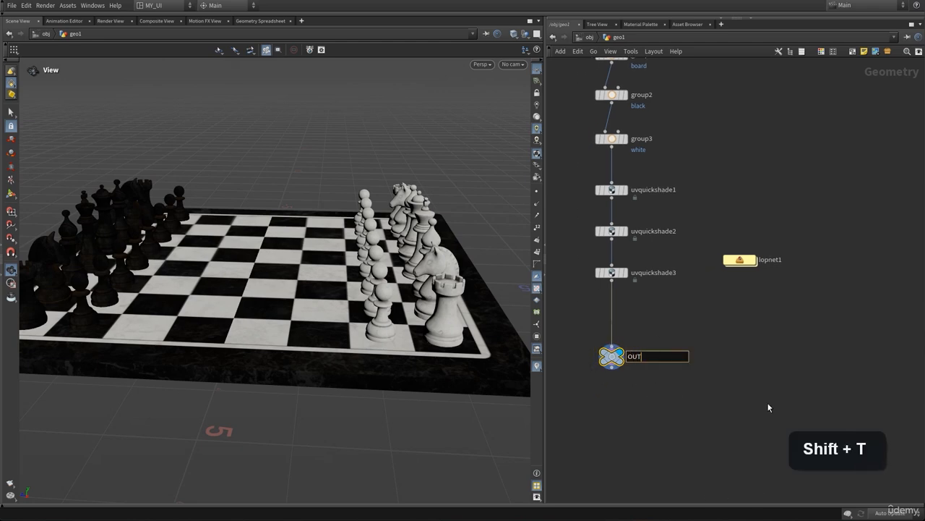
type("_Render")
key("Return")
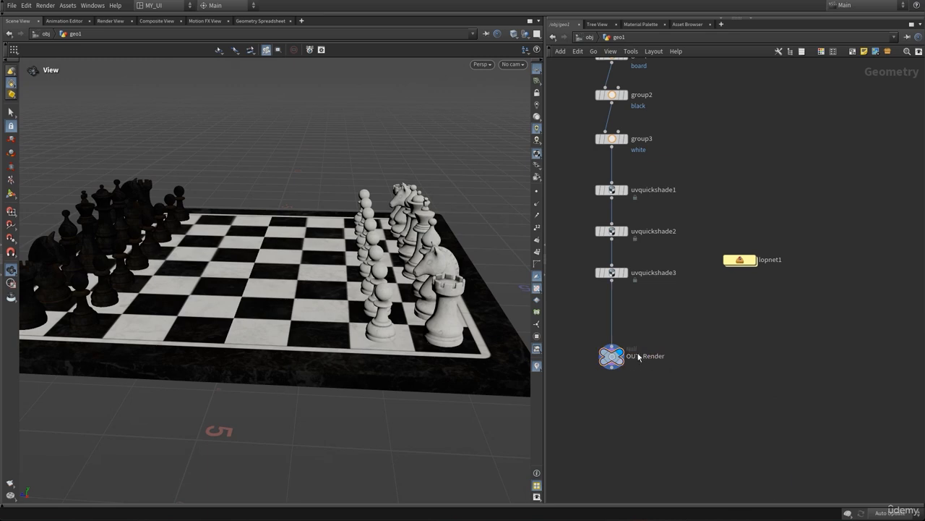
Step: Enter the lopnet1 network and set sopimport1's SOP Path to /obj/geo1/OUT_Render
middle_click_drag(699, 332, 699, 366)
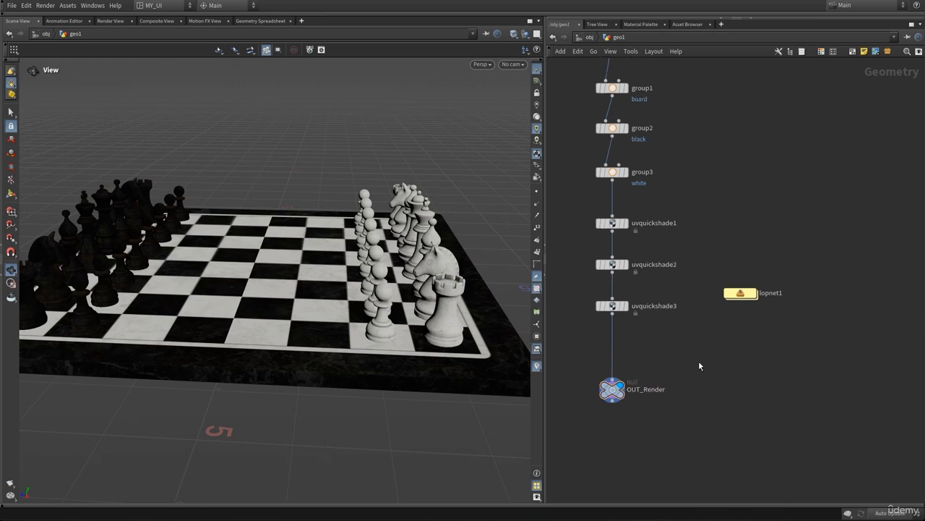
double_click(744, 296)
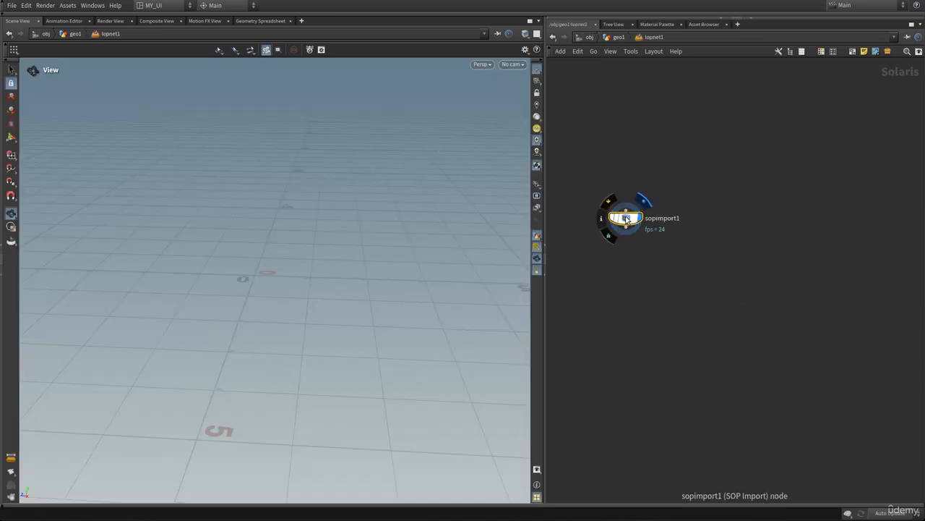
key("p")
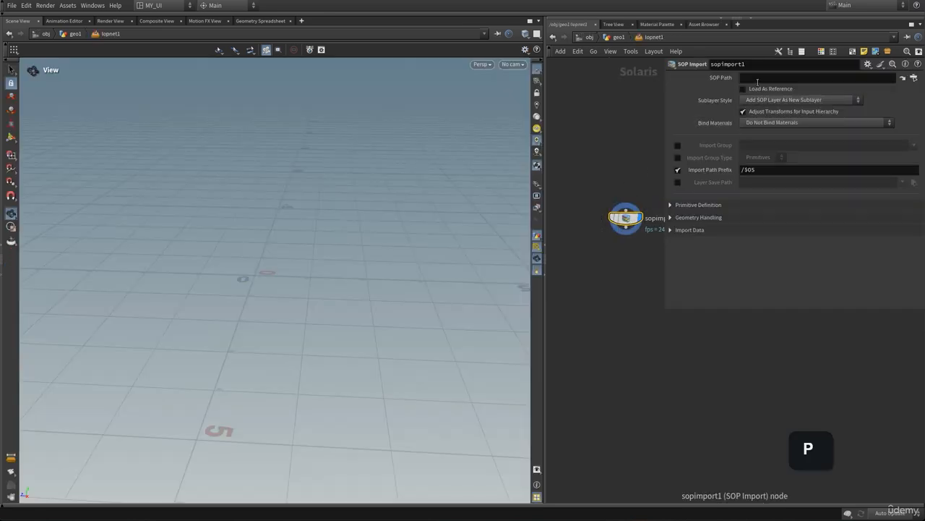
left_click(914, 78)
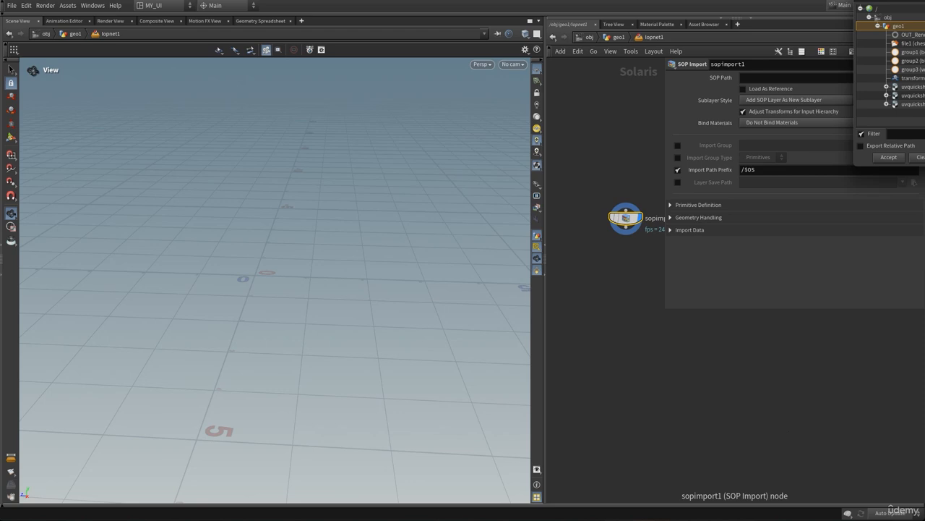
left_click_drag(924, 2, 555, 99)
left_click(555, 138)
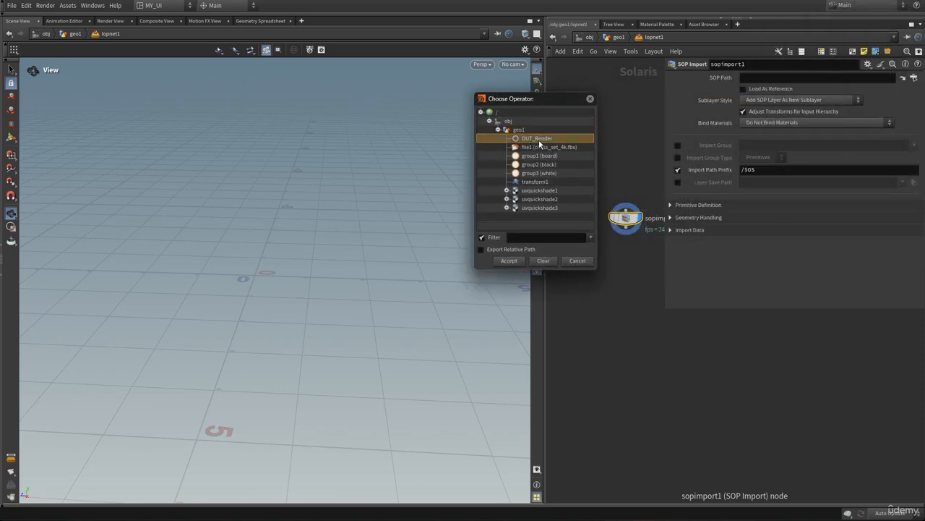
left_click(509, 260)
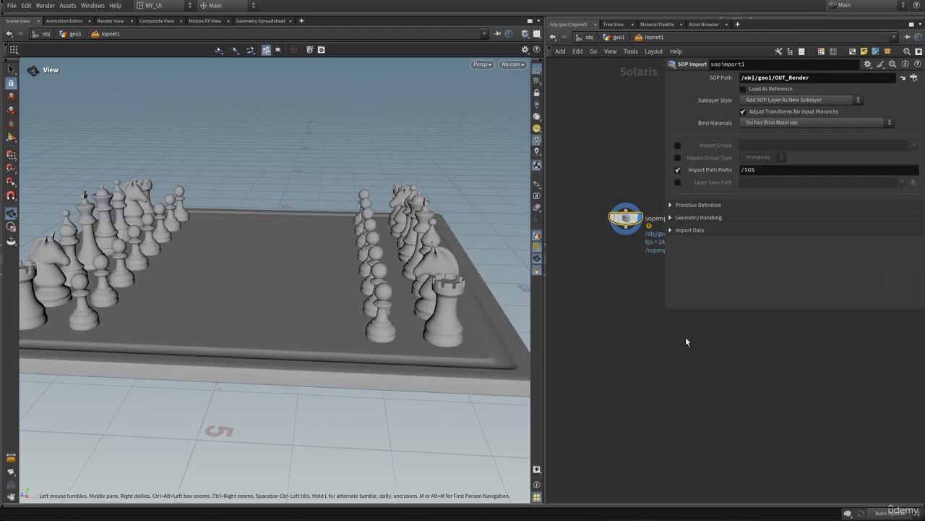
key("p")
Step: Examine the imported chess set from several angles and distances in the Solaris viewport
left_click_drag(337, 289, 355, 294)
left_click_drag(204, 294, 253, 276)
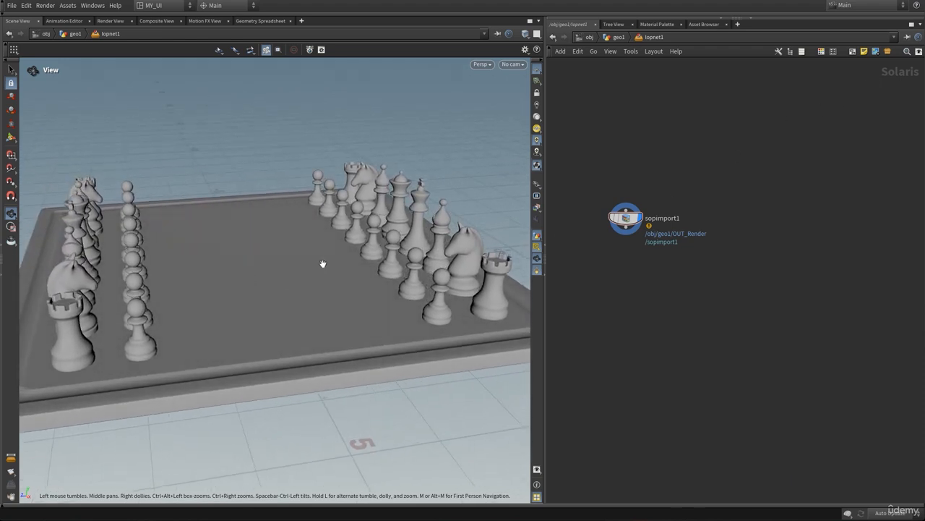
right_click_drag(324, 264, 265, 265)
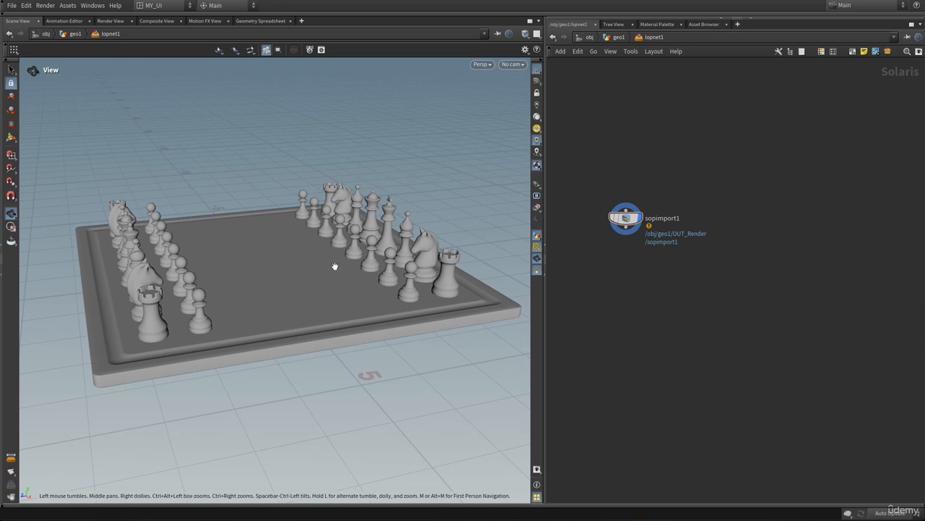
right_click_drag(335, 266, 326, 244)
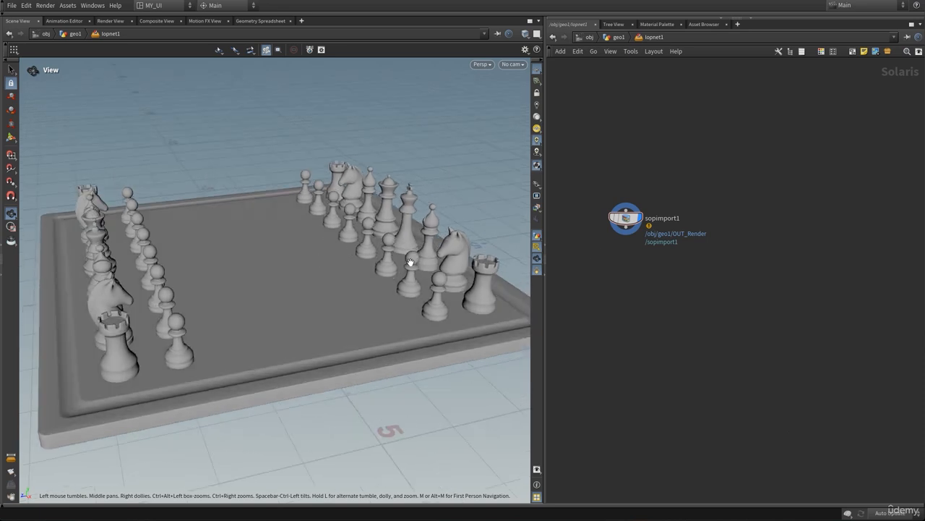
left_click_drag(363, 306, 260, 290)
middle_click_drag(682, 288, 699, 279)
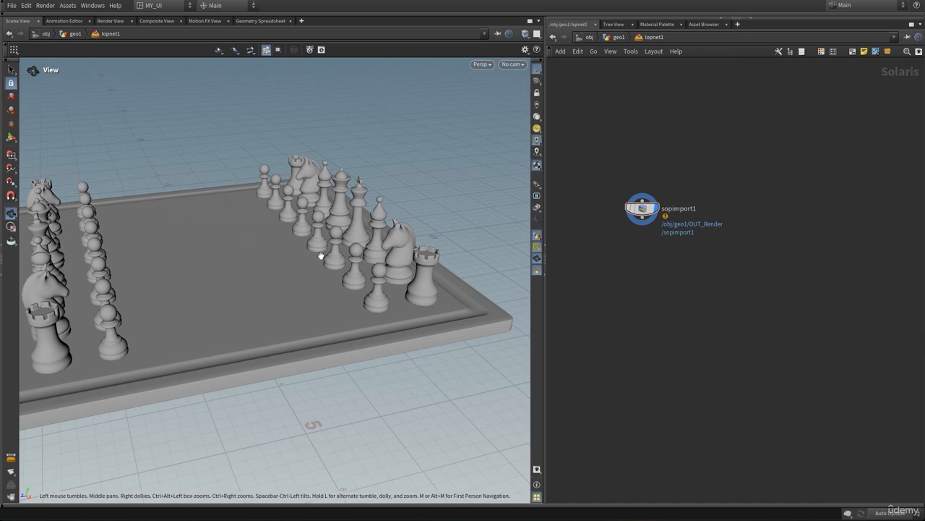
left_click_drag(320, 256, 321, 249)
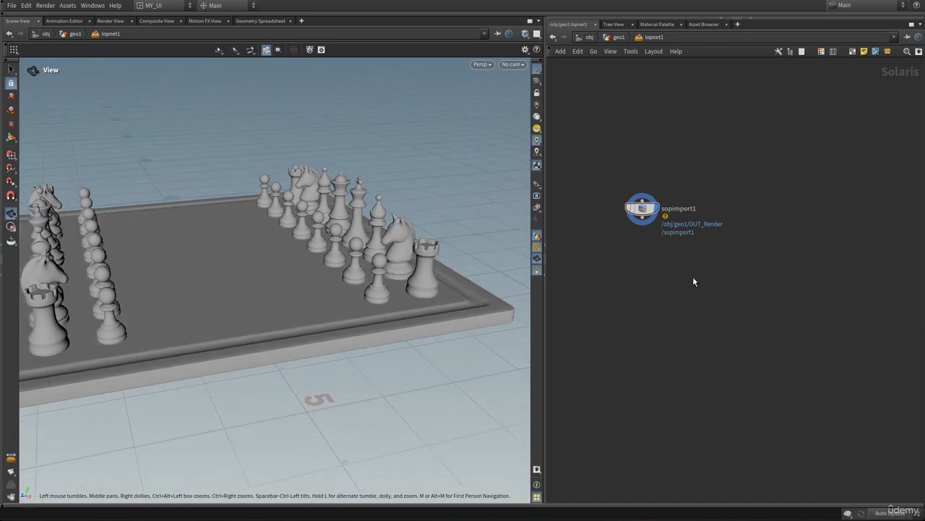